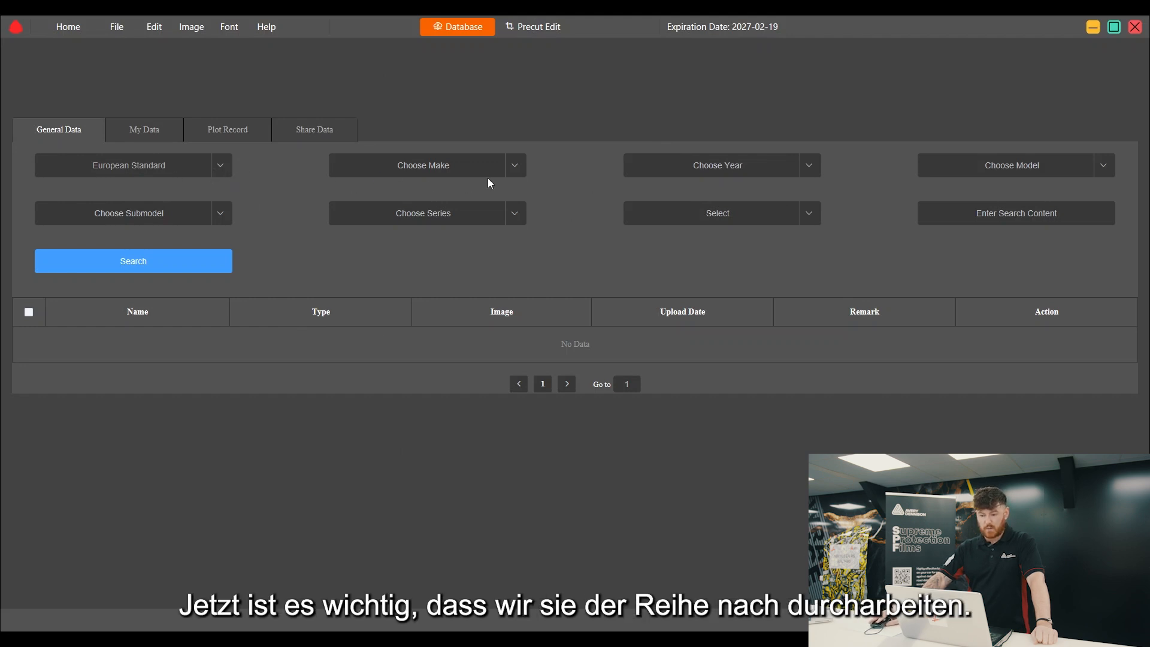
Choose European Standard as the vehicle data region
left_click(812, 165)
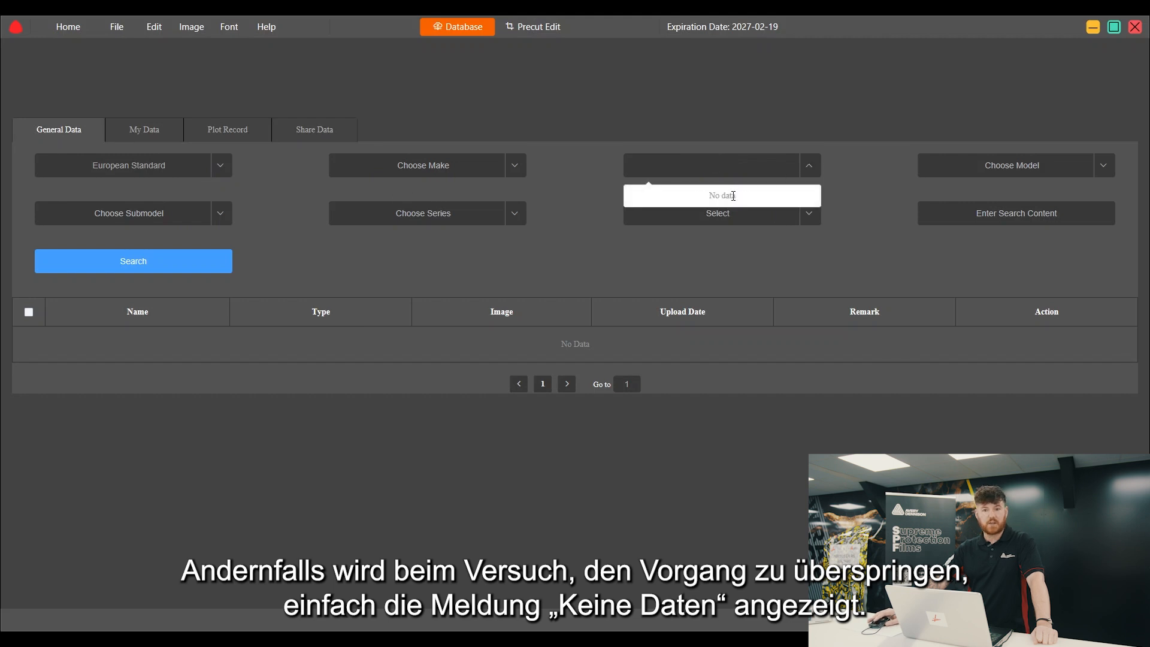
left_click(557, 244)
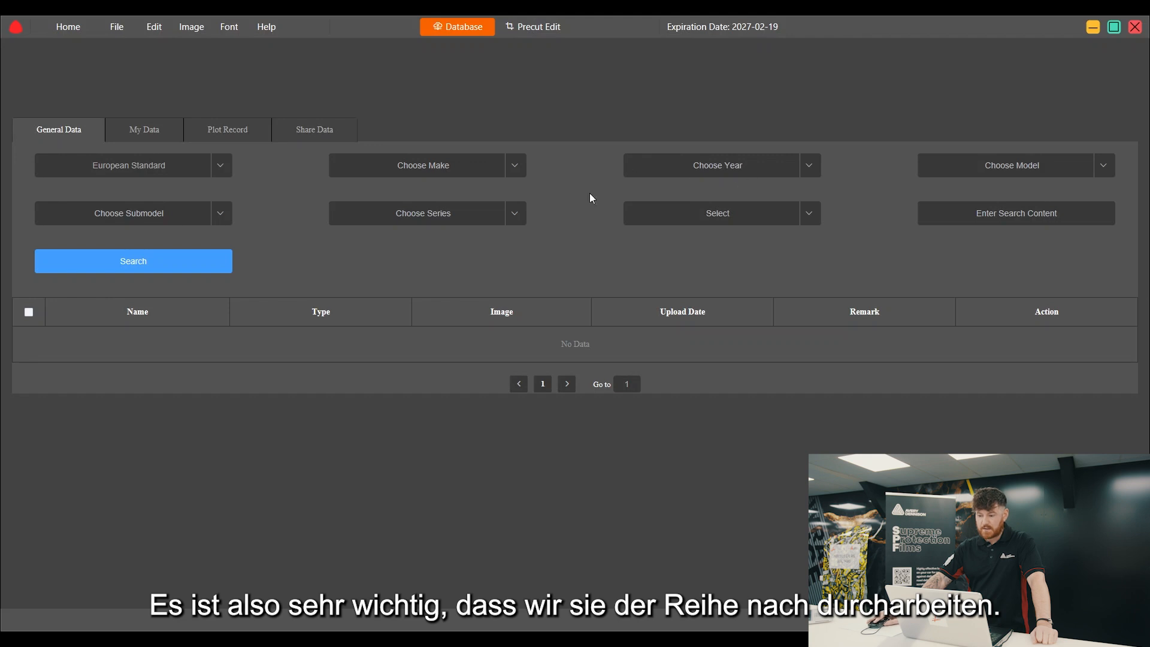
left_click(224, 172)
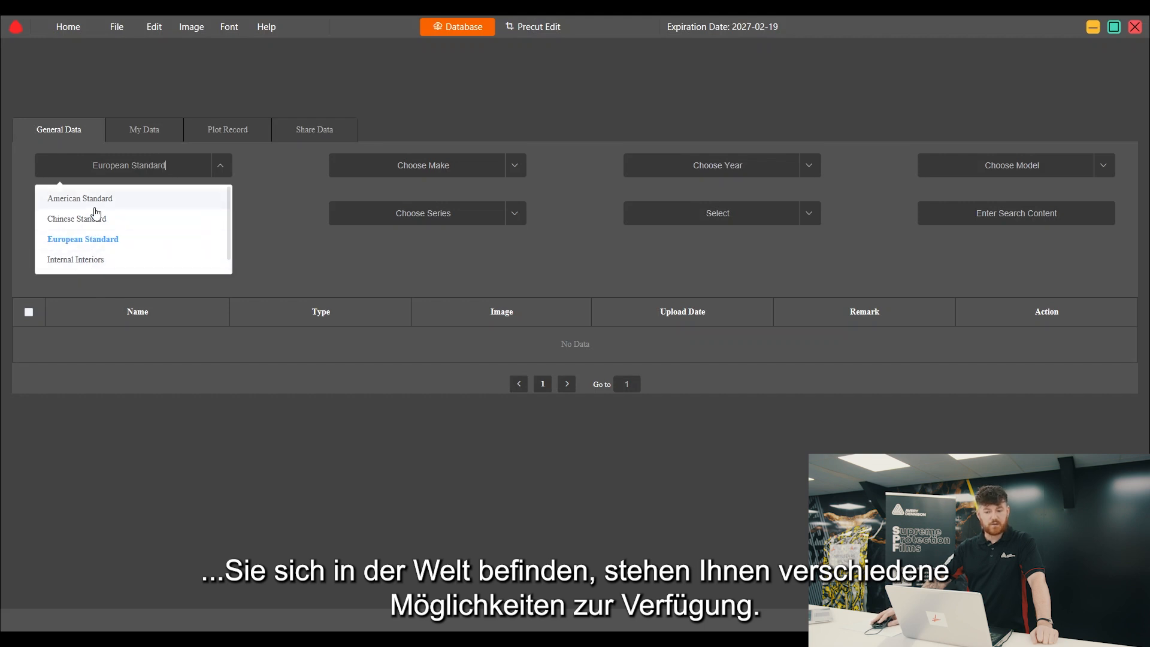
left_click(89, 240)
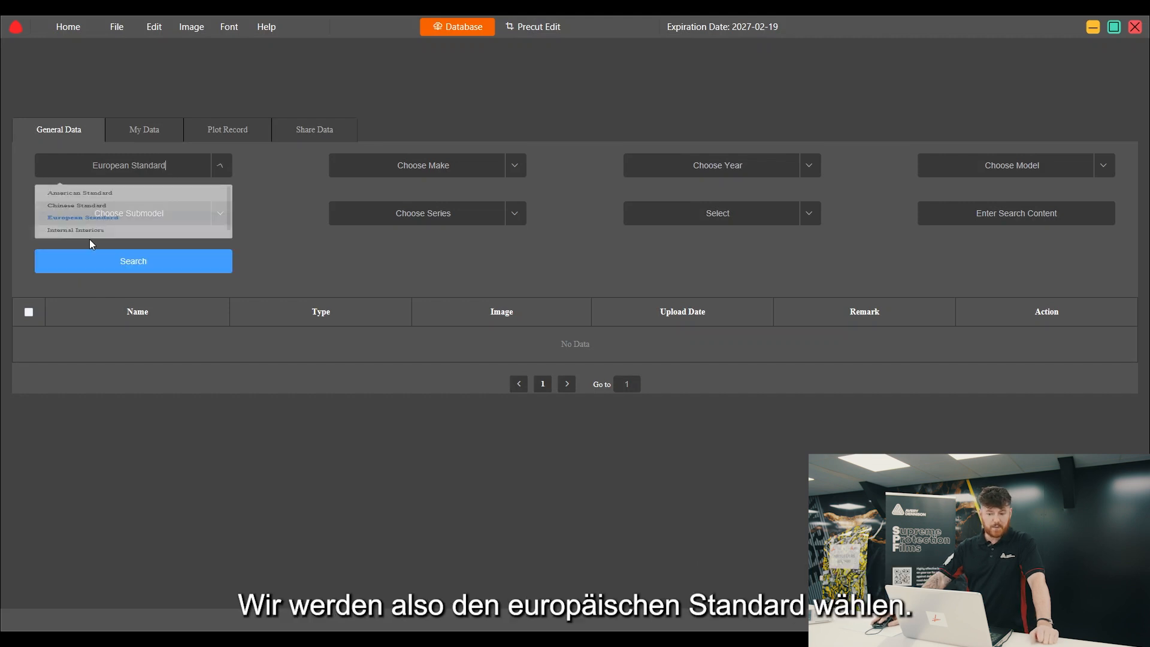
Choose BMW as the vehicle make
left_click(515, 170)
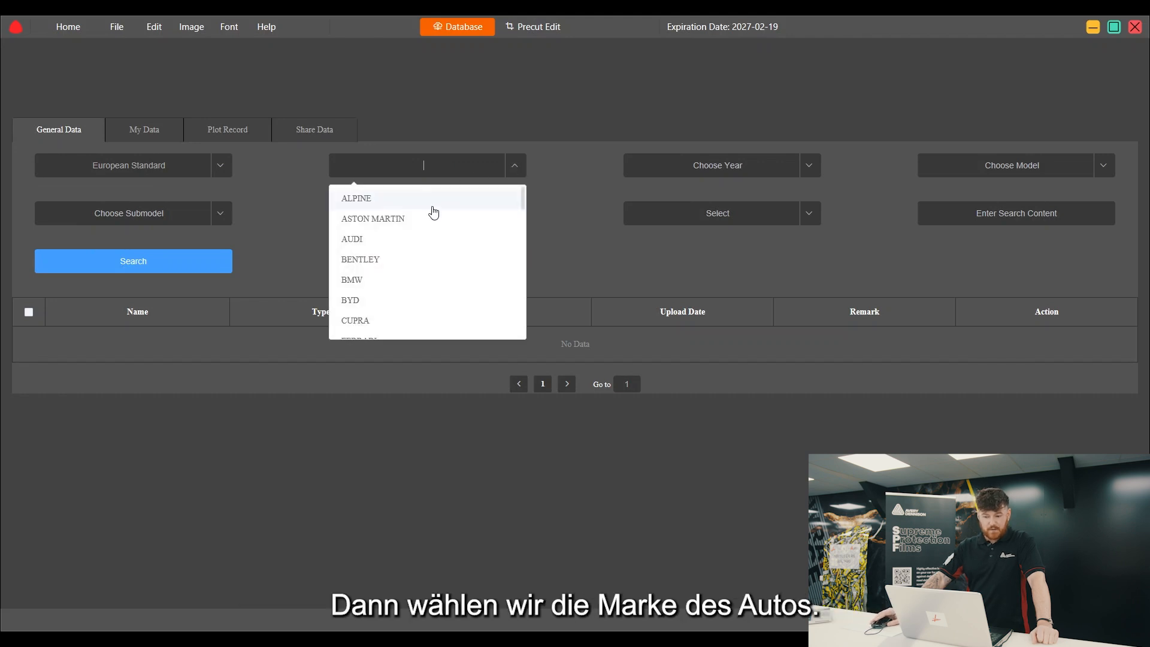
scroll(434, 209, "down", 2)
scroll(434, 206, "down", 5)
scroll(434, 210, "down", 4)
scroll(433, 214, "down", 4)
scroll(435, 223, "down", 4)
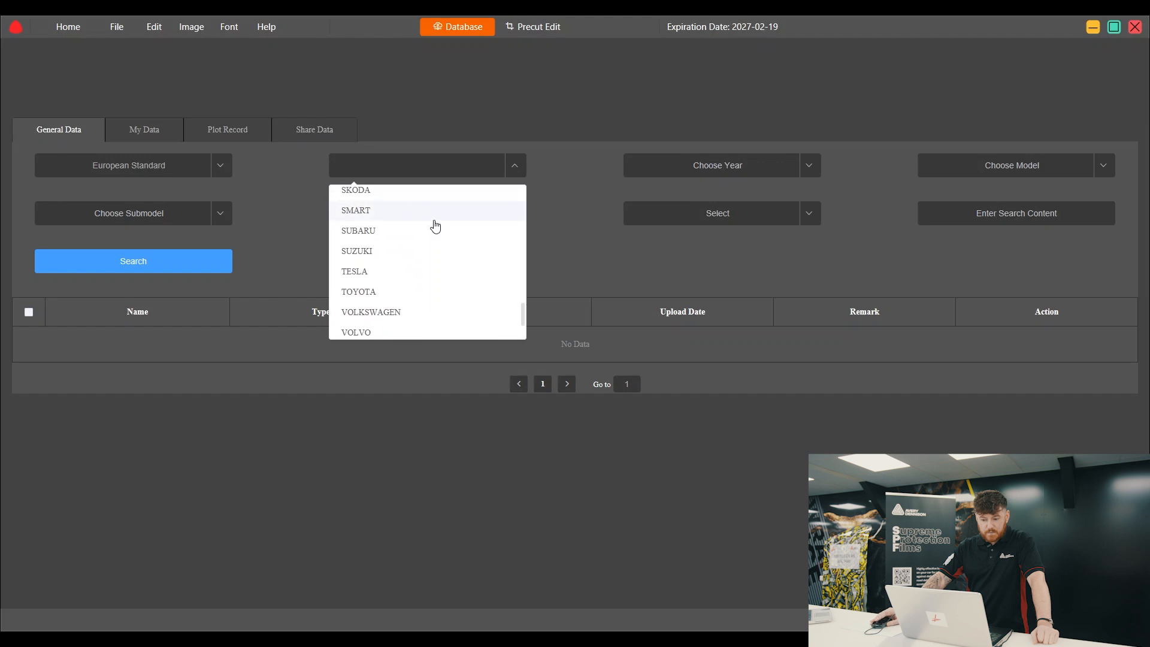
scroll(435, 226, "down", 2)
scroll(436, 282, "up", 4)
scroll(438, 284, "up", 8)
scroll(436, 275, "up", 5)
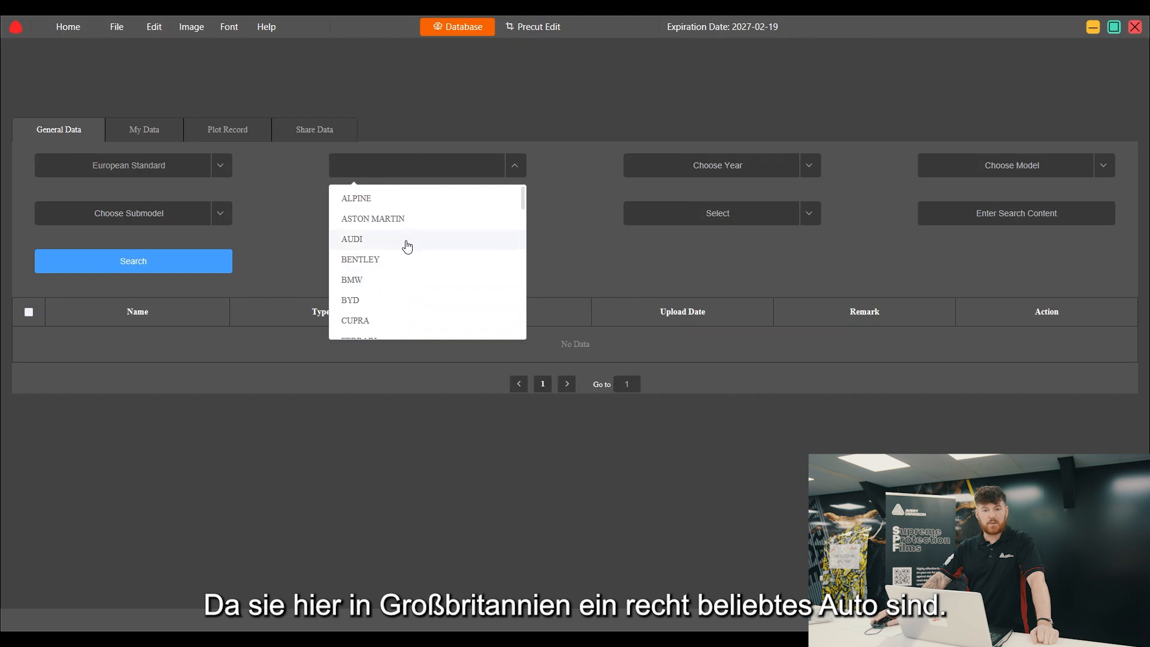
left_click(359, 281)
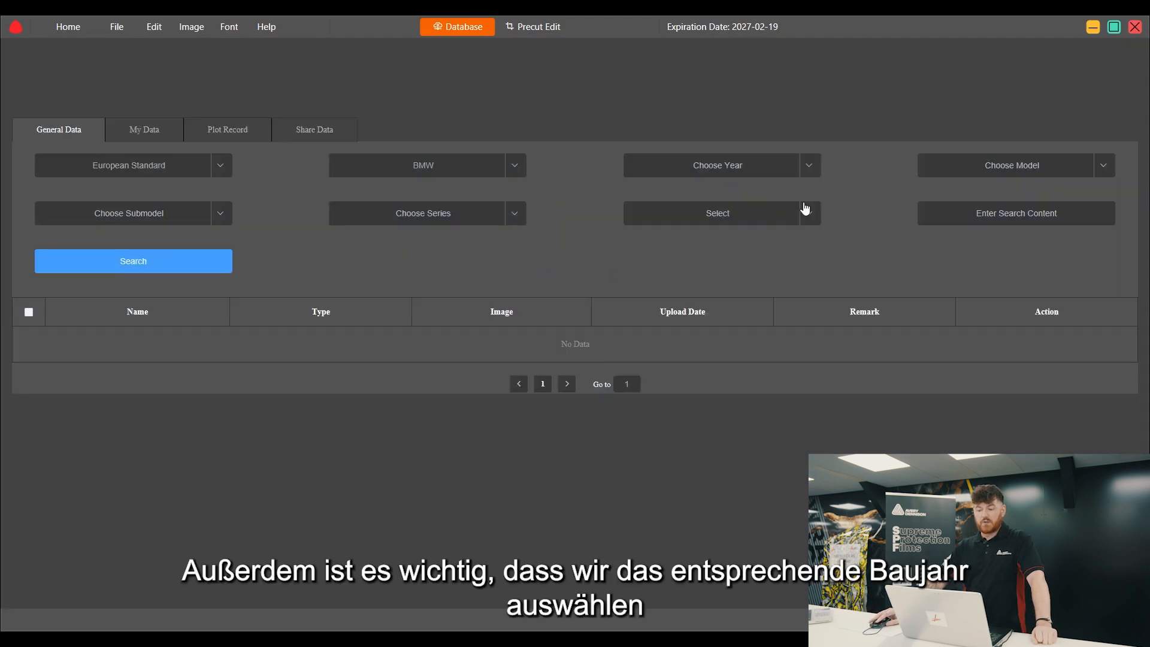
Set the vehicle year to 2020 and look through the available models for the M4
left_click(809, 171)
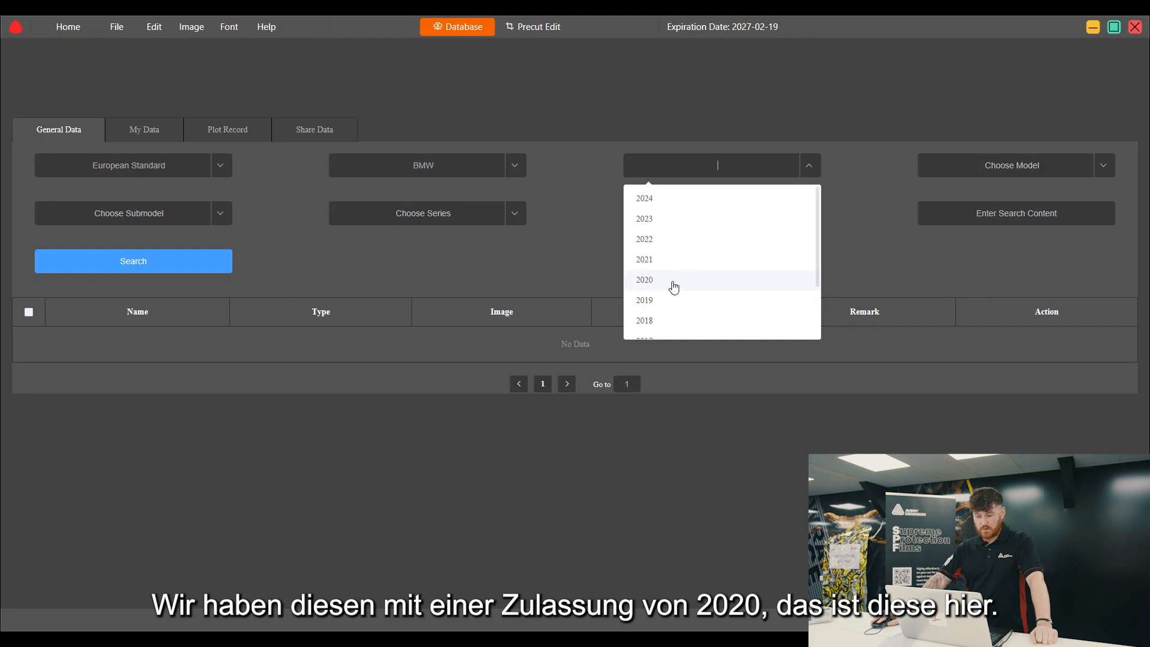
left_click(719, 289)
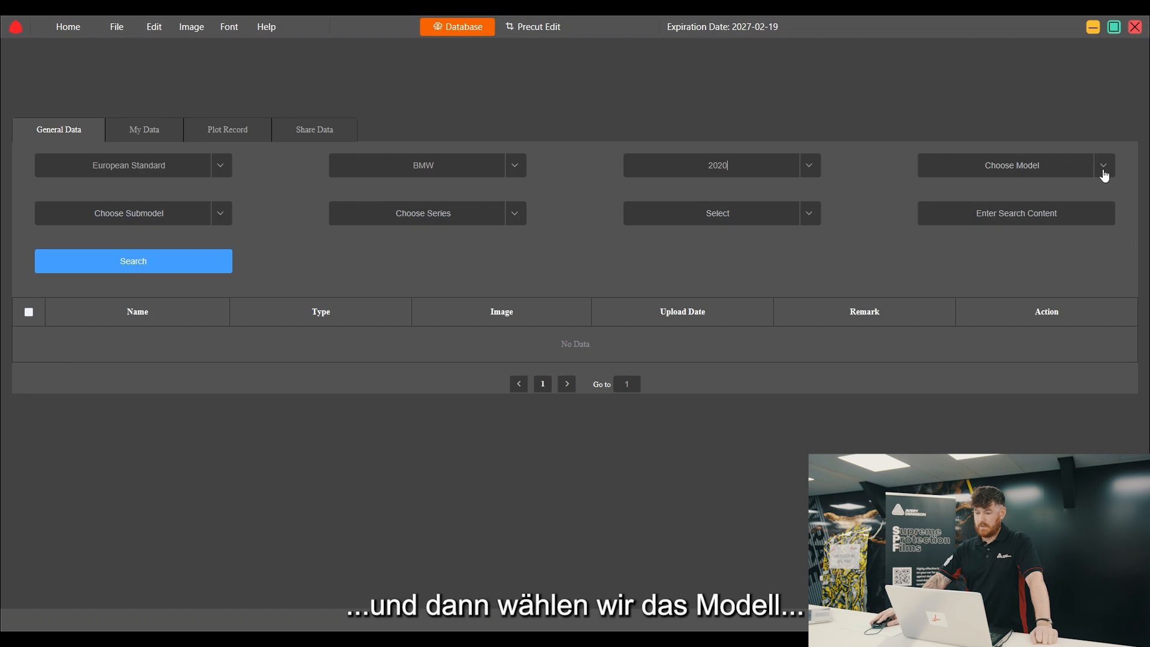
left_click(1104, 174)
scroll(996, 249, "down", 5)
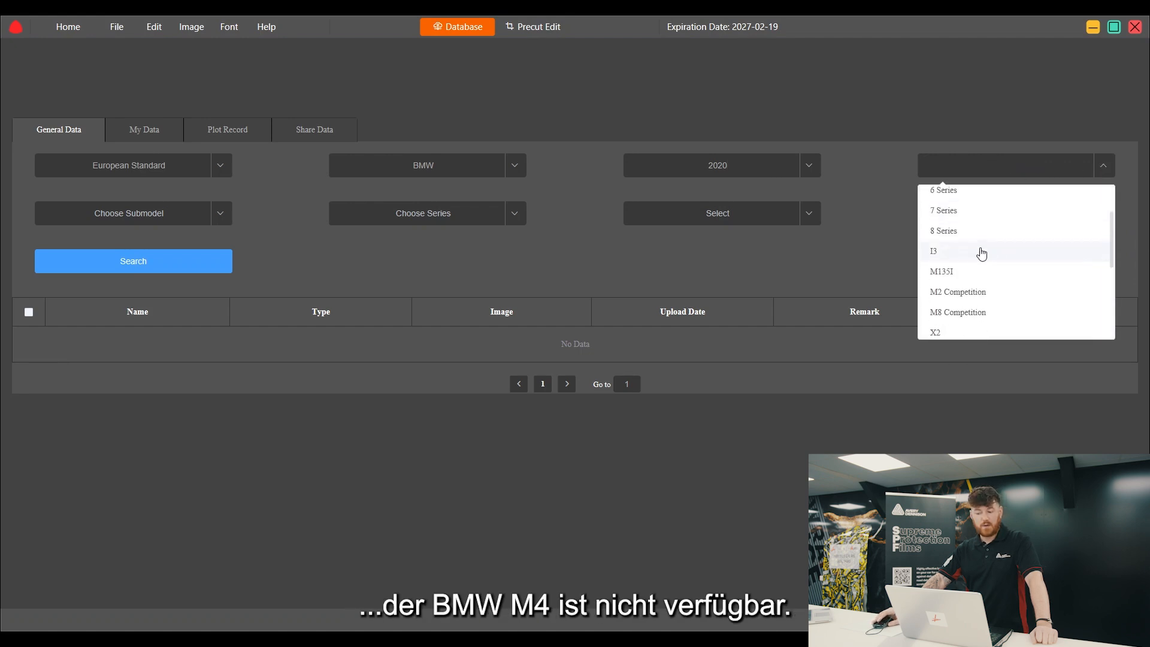
scroll(986, 264, "down", 3)
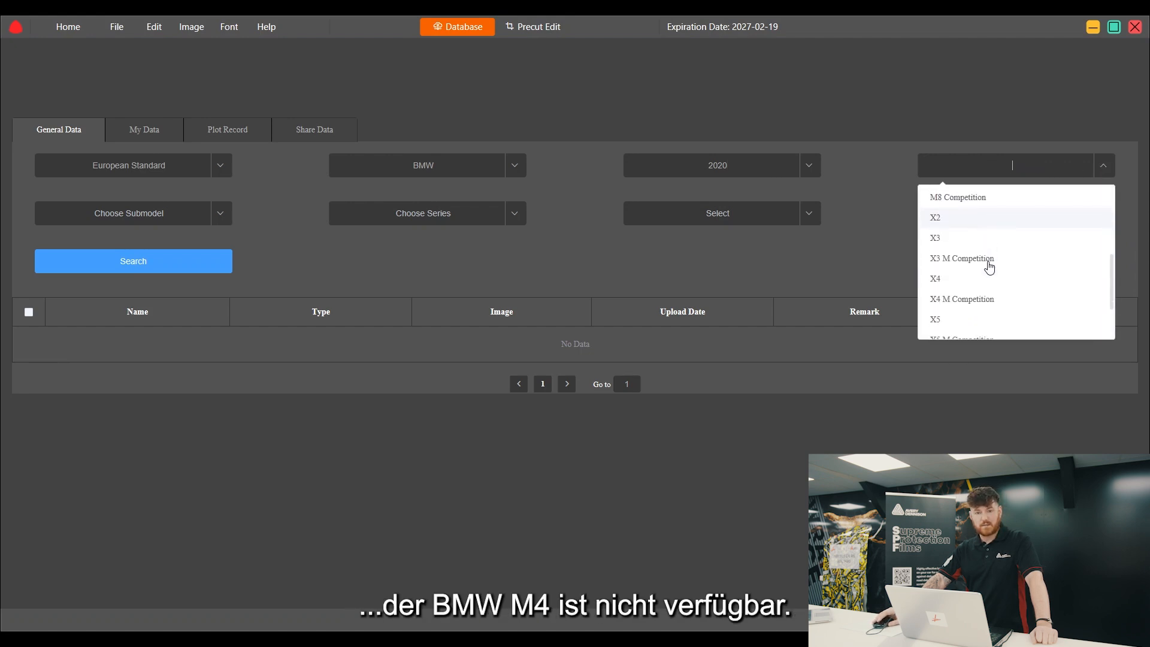
scroll(988, 300, "up", 8)
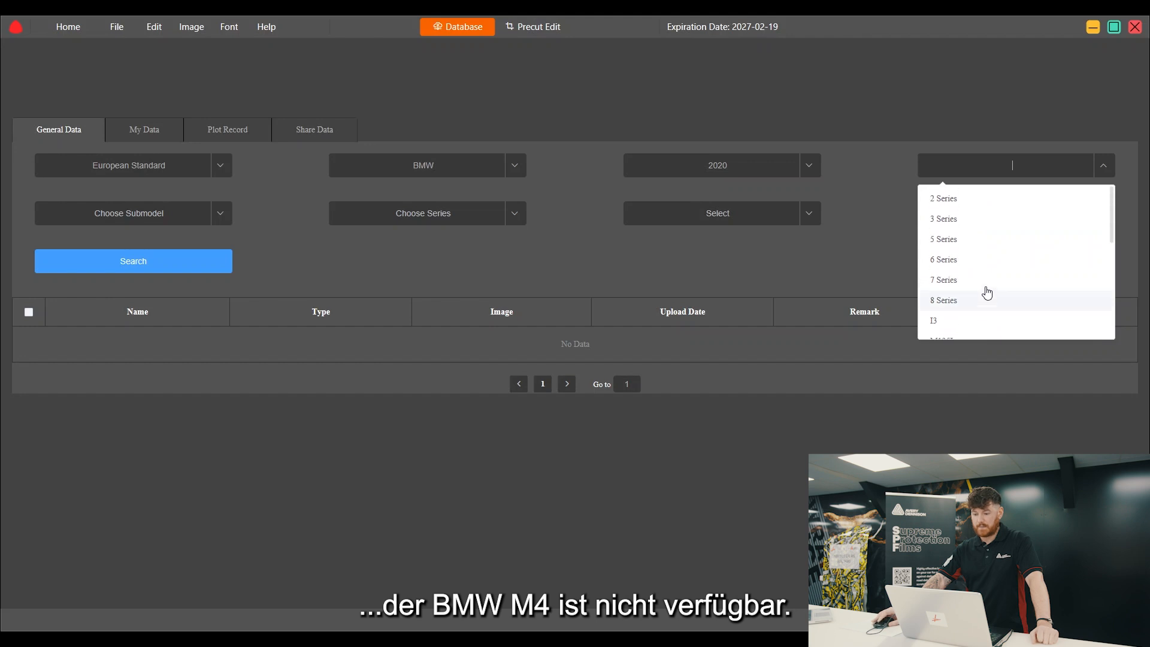
Set the vehicle year to 2019 and choose M4 as the model
left_click(818, 172)
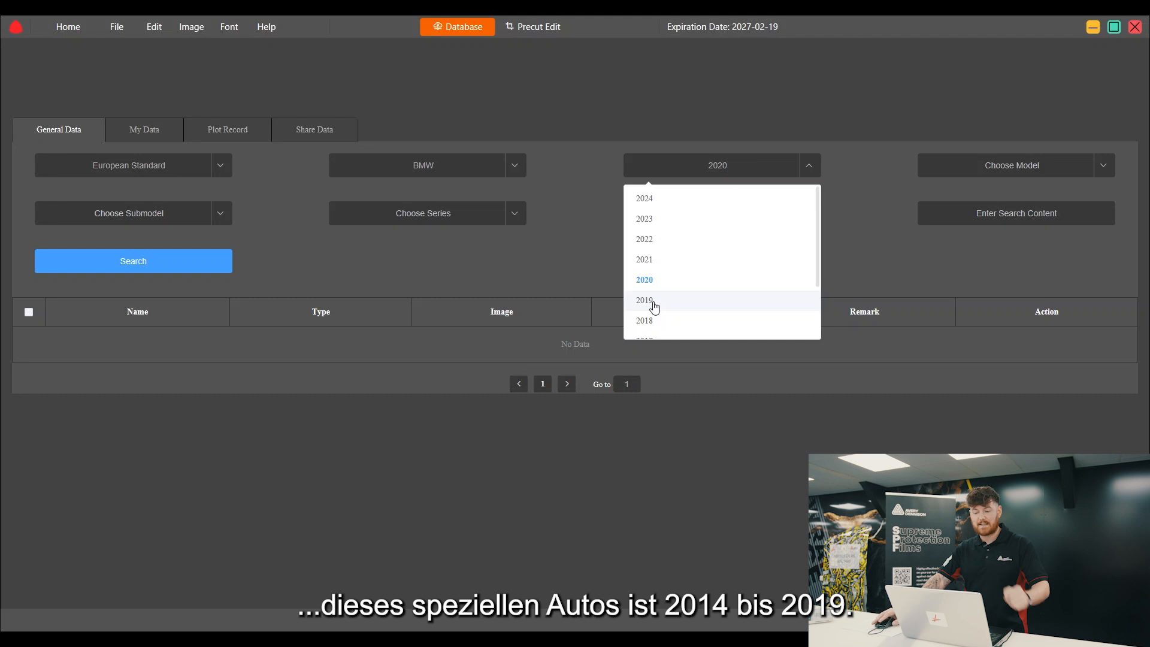
left_click(652, 304)
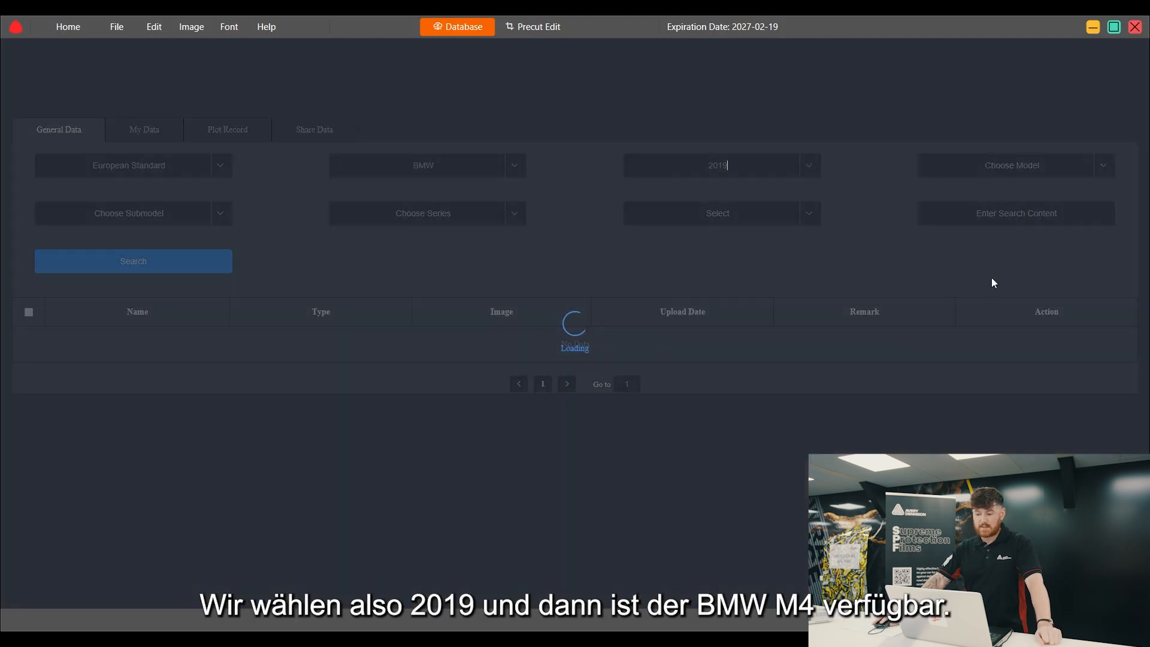
left_click(1104, 173)
scroll(962, 246, "down", 2)
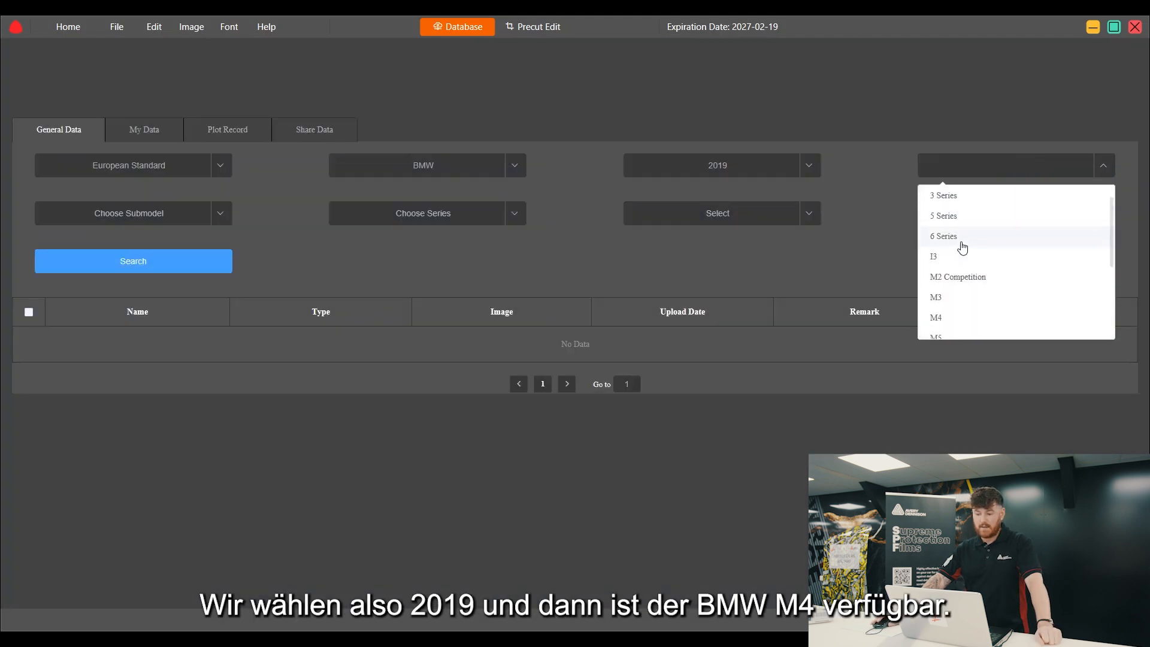
left_click(944, 321)
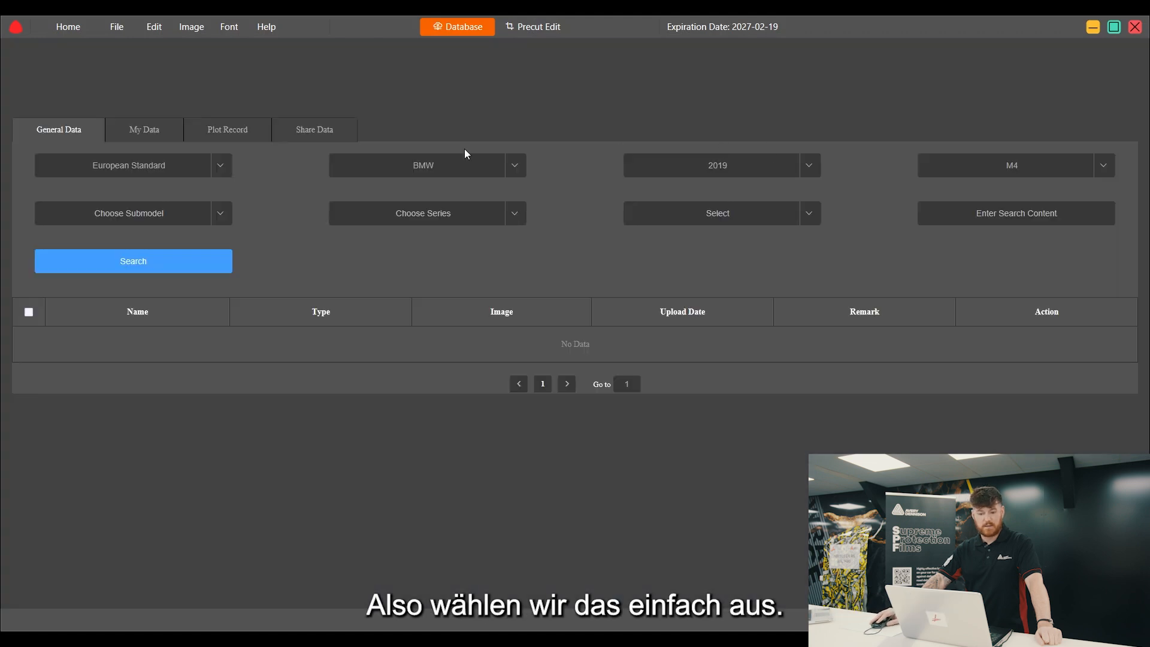
Choose the Coupe submodel, check the series options, and open the Full car exterior pattern for editing
left_click(221, 222)
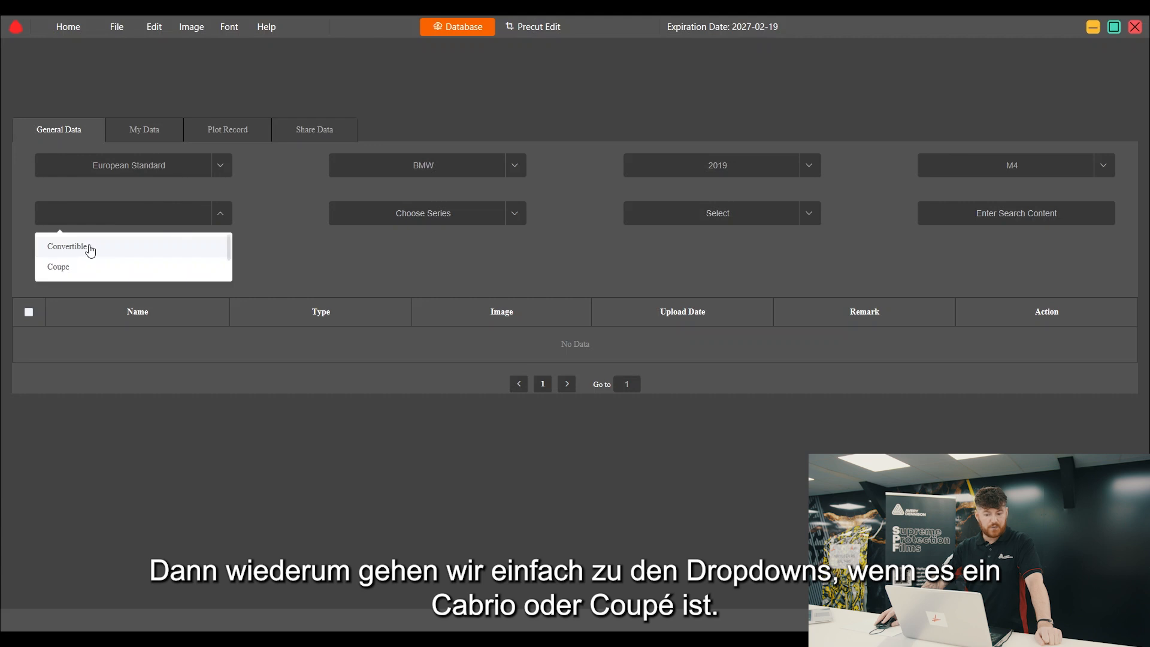
left_click(72, 269)
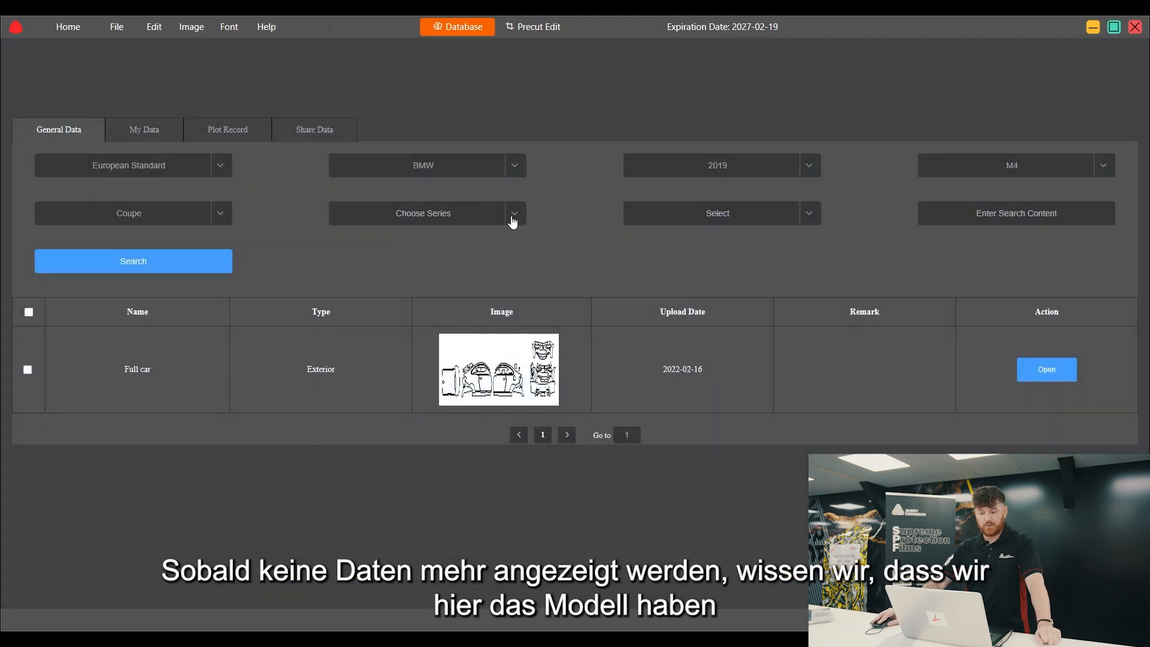
left_click(513, 217)
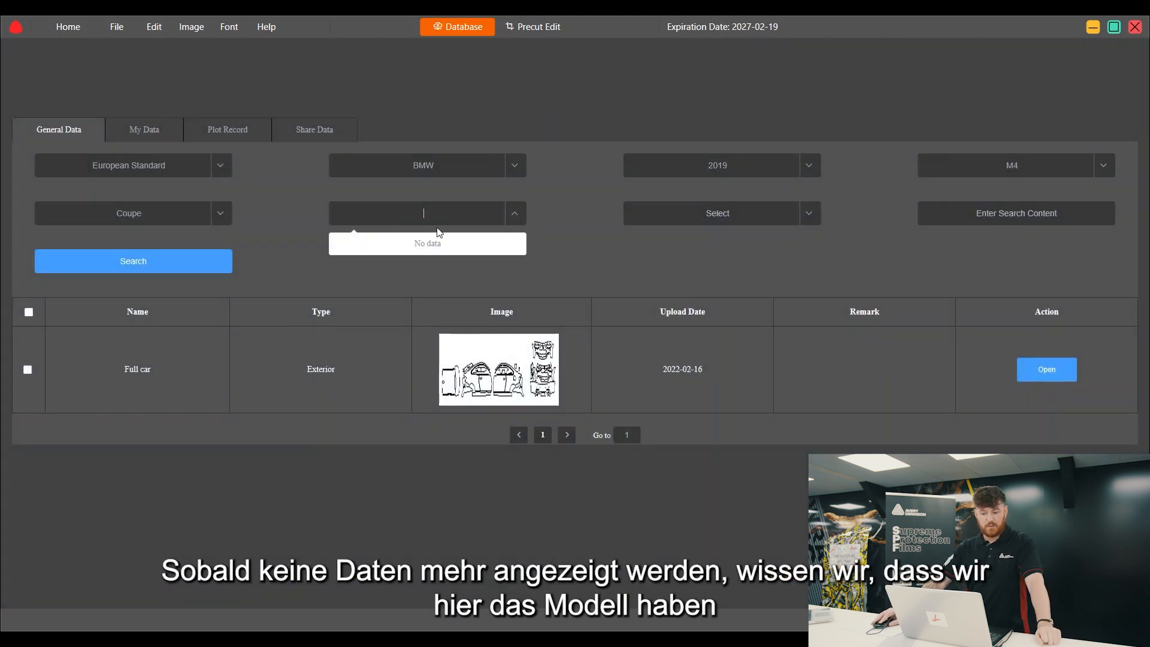
left_click(593, 239)
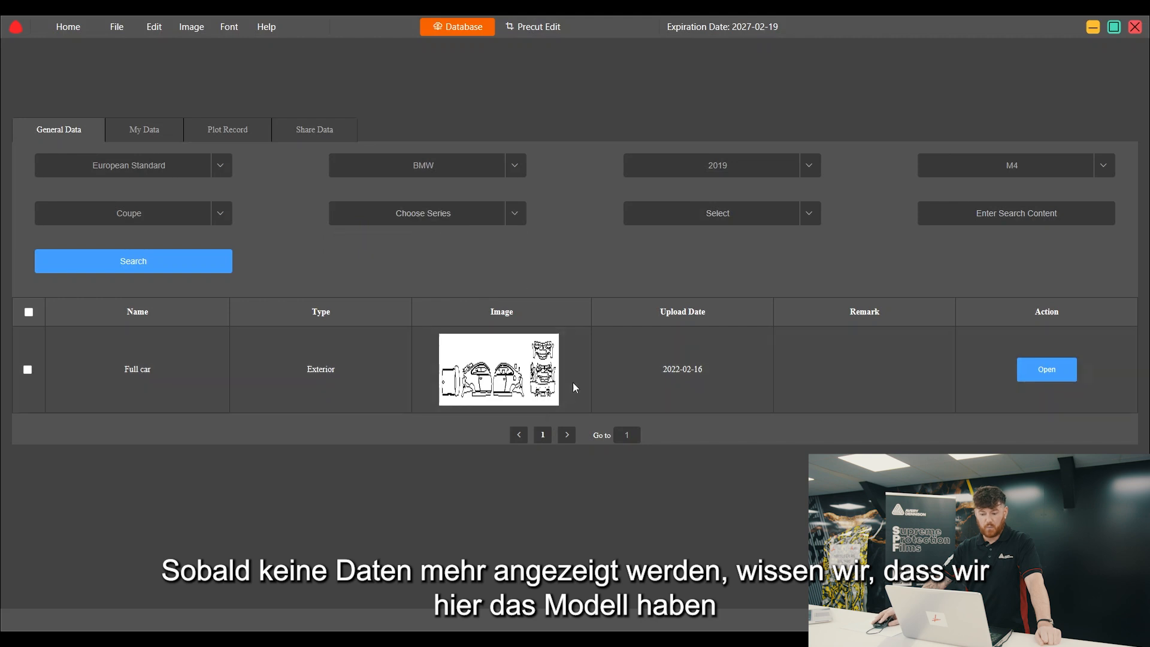
left_click(1045, 377)
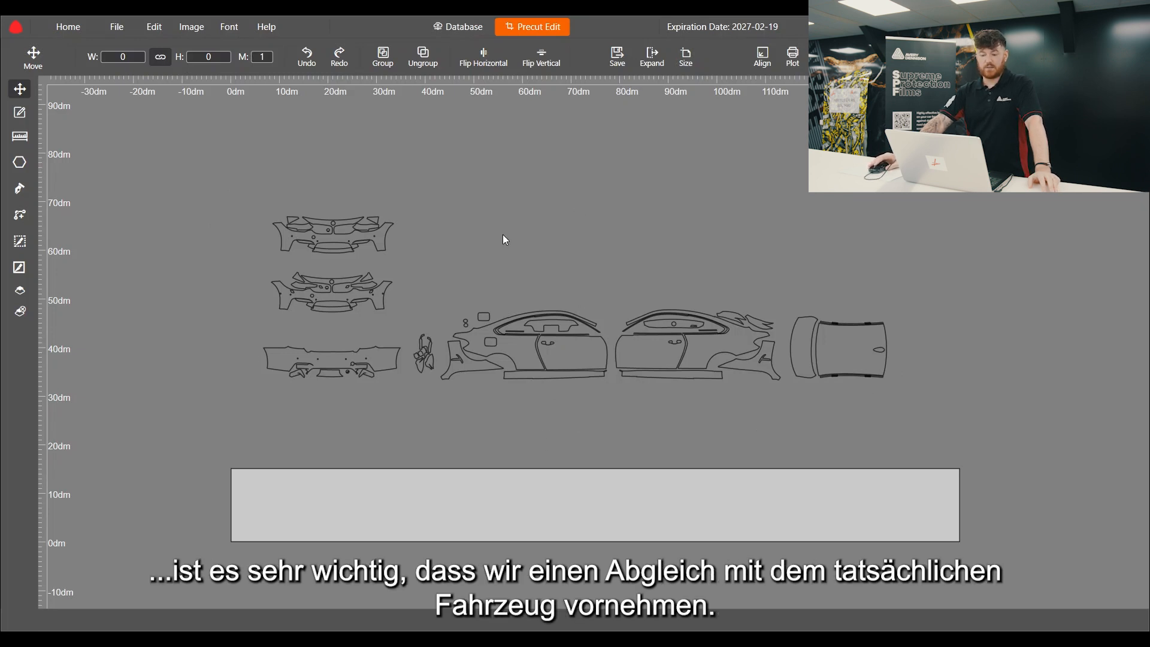
Examine the two front bumper patterns up close and compare their headlight washer cutouts
scroll(517, 294, "up", 3)
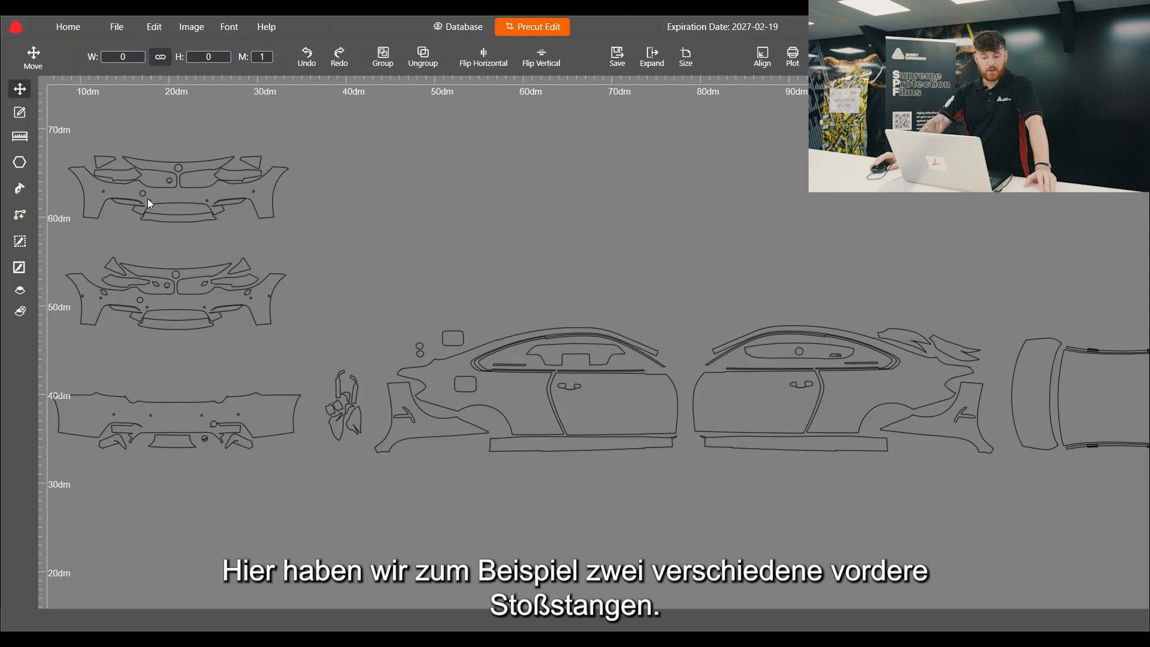
scroll(96, 164, "up", 5)
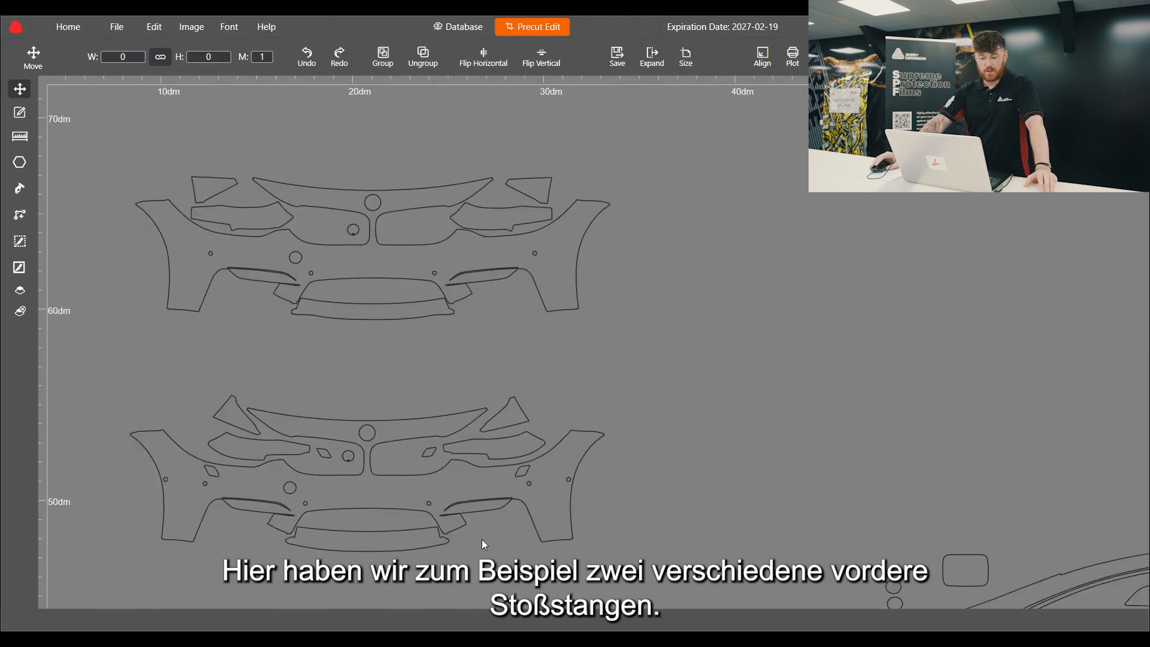
scroll(469, 498, "up", 1)
scroll(542, 479, "up", 3)
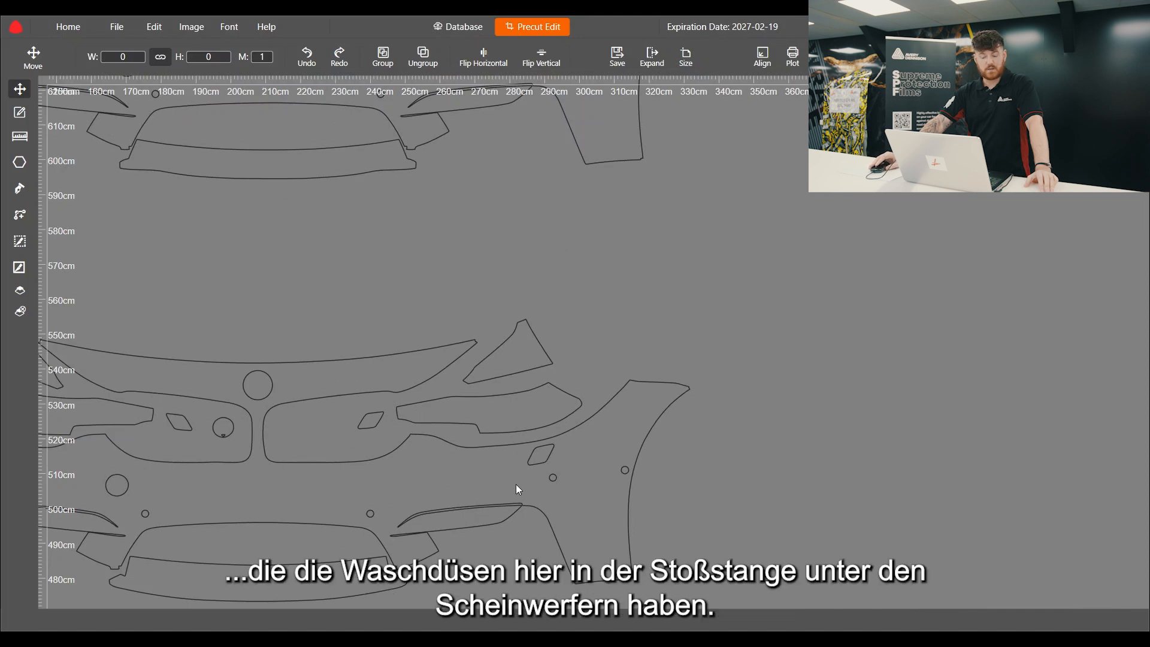
scroll(589, 520, "down", 2)
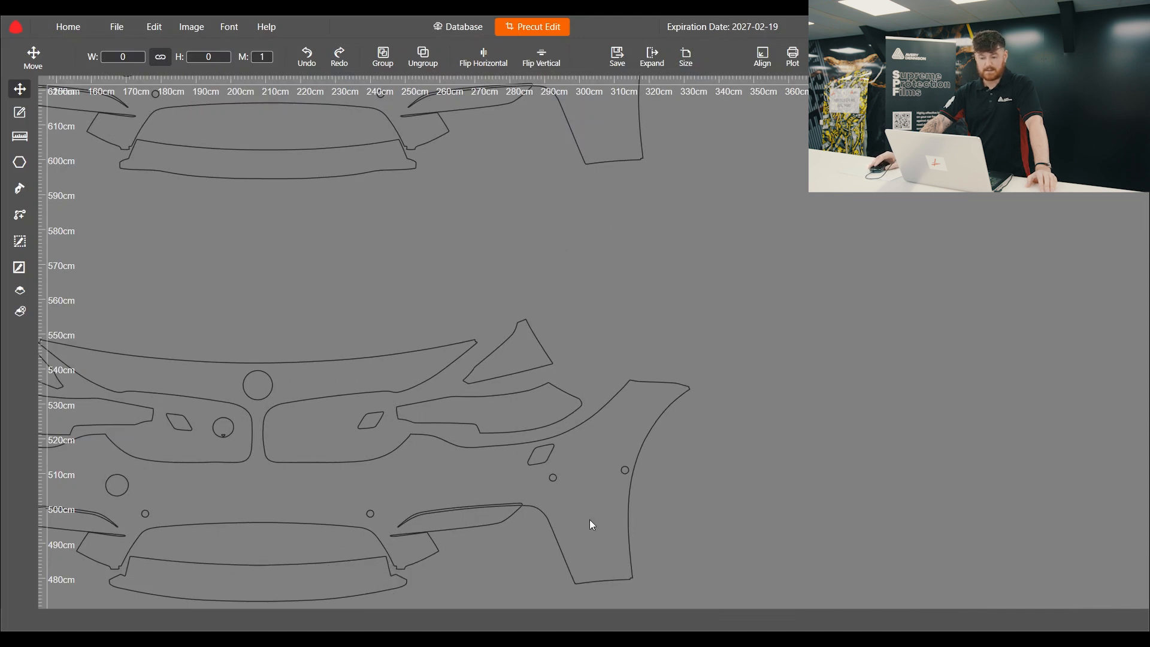
scroll(411, 161, "up", 1)
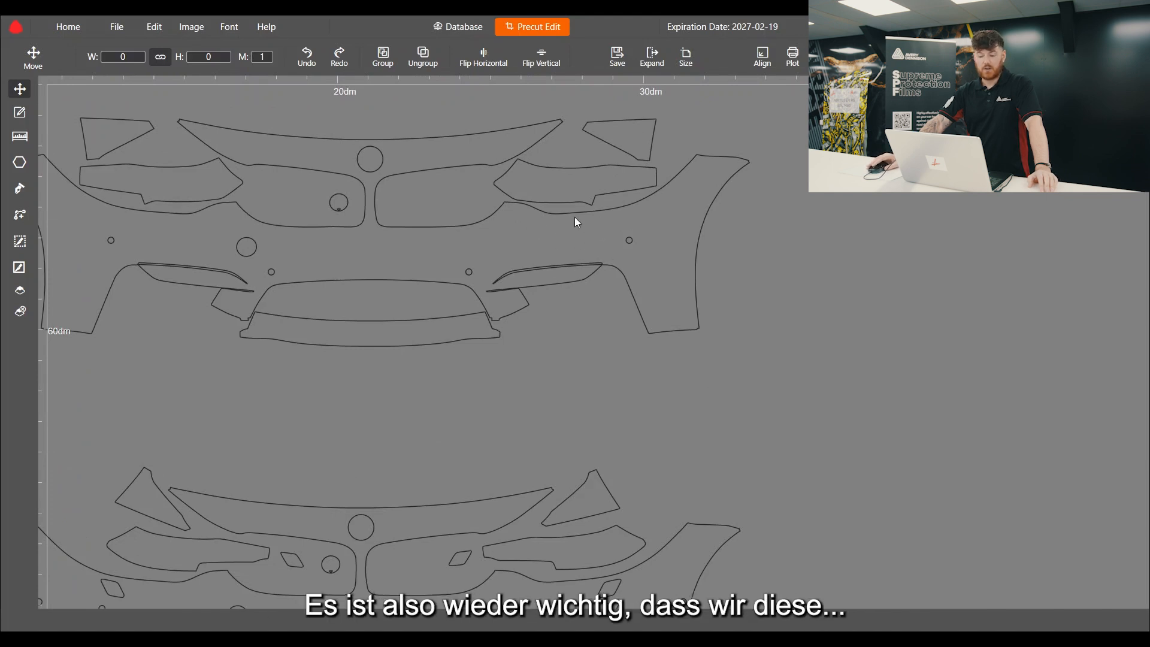
scroll(574, 217, "down", 2)
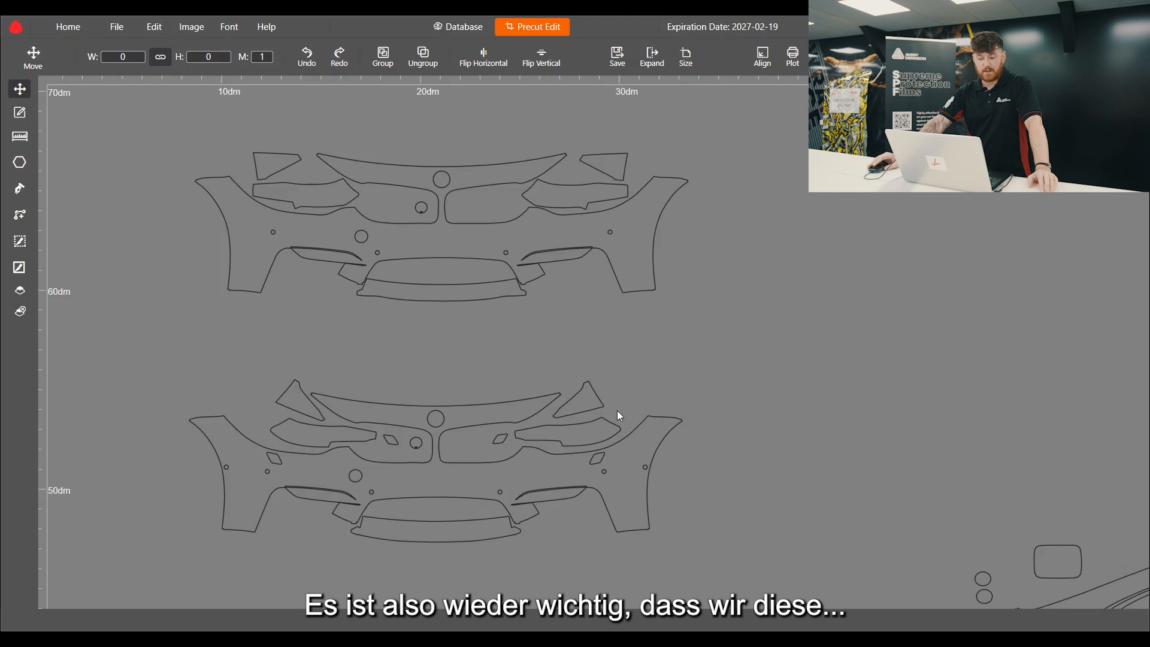
scroll(390, 172, "down", 3)
scroll(461, 210, "up", 2)
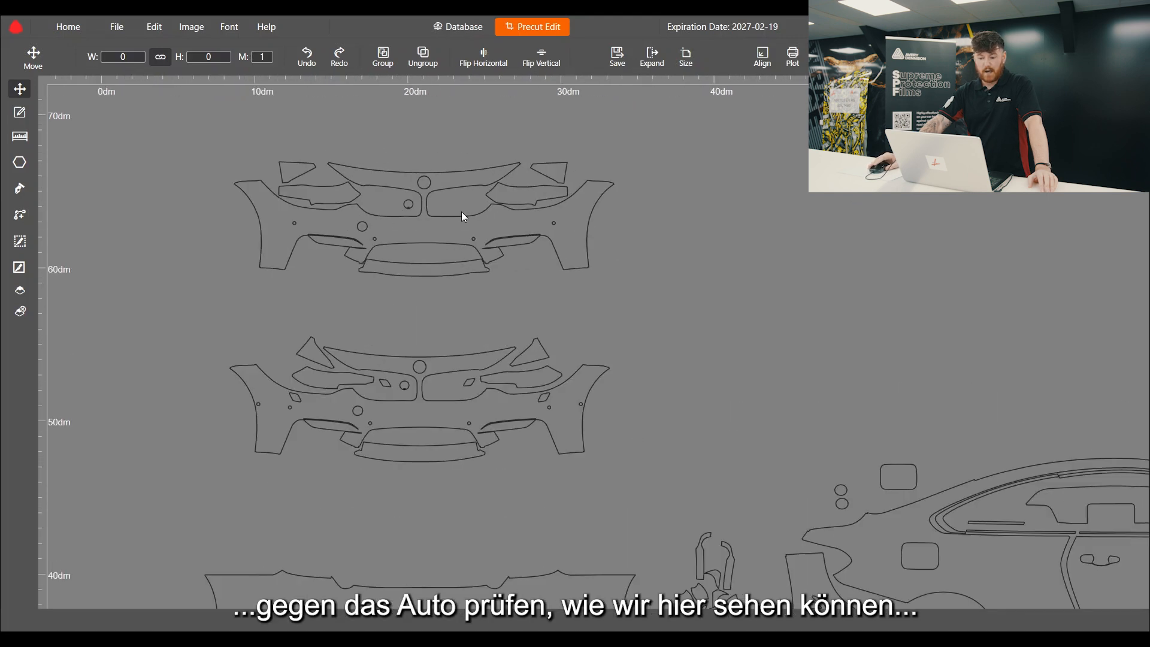
scroll(527, 206, "up", 2)
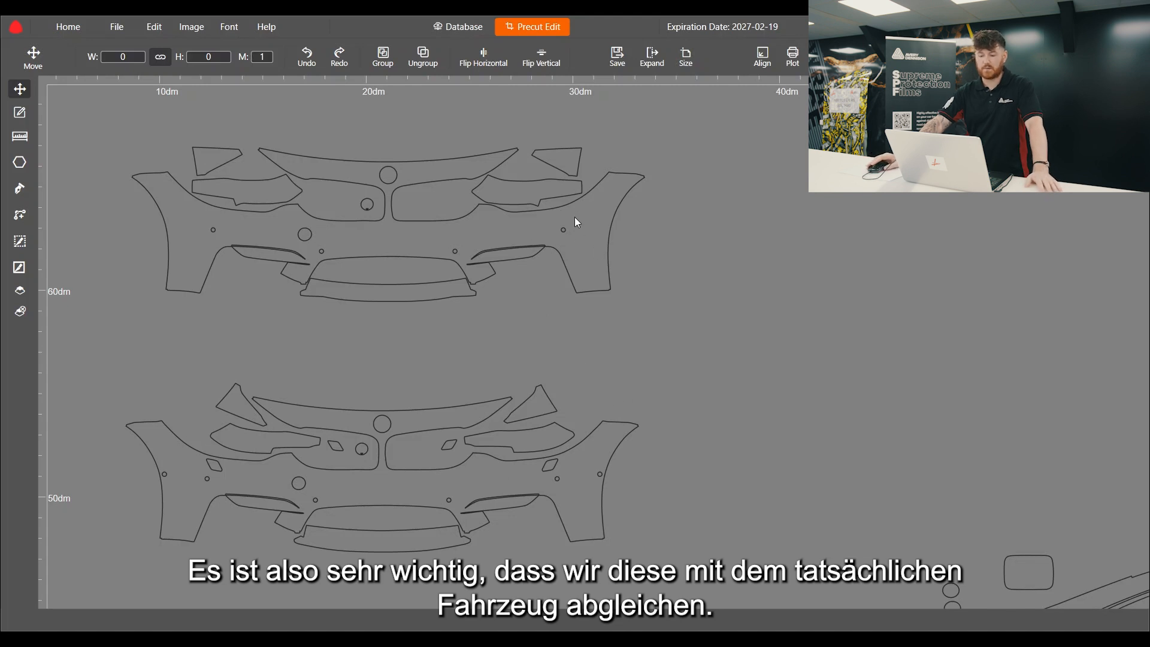
scroll(487, 202, "down", 2)
scroll(395, 209, "down", 3)
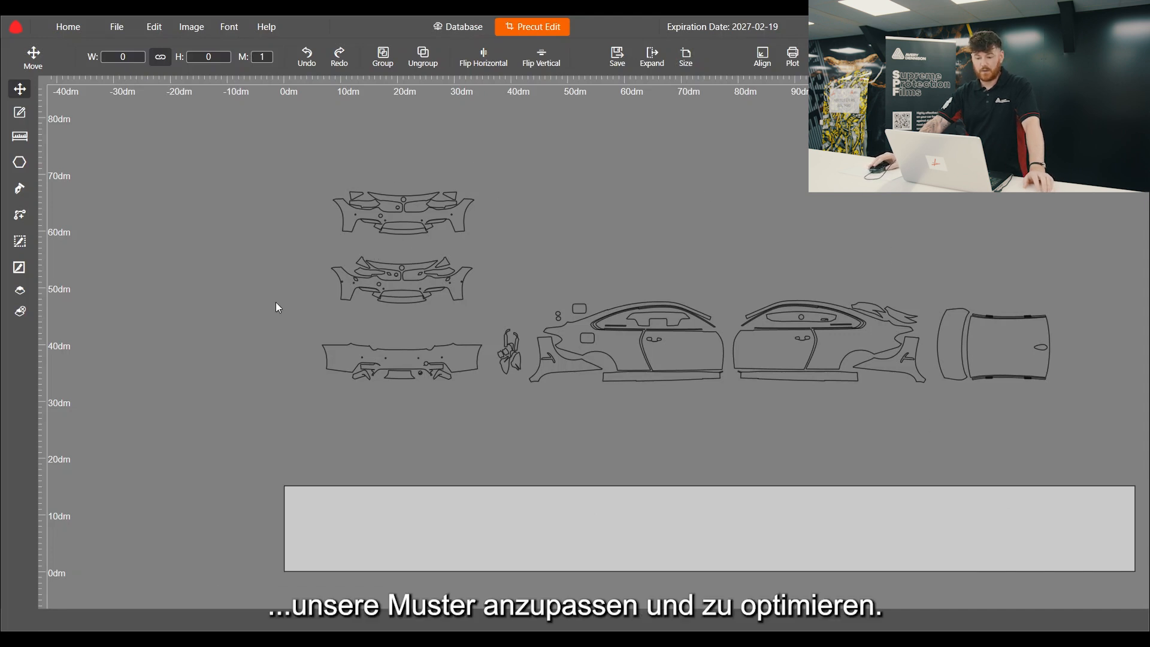
Copy all the car's pattern pieces and paste the duplicate set above the originals
scroll(294, 244, "down", 1)
scroll(416, 231, "up", 1)
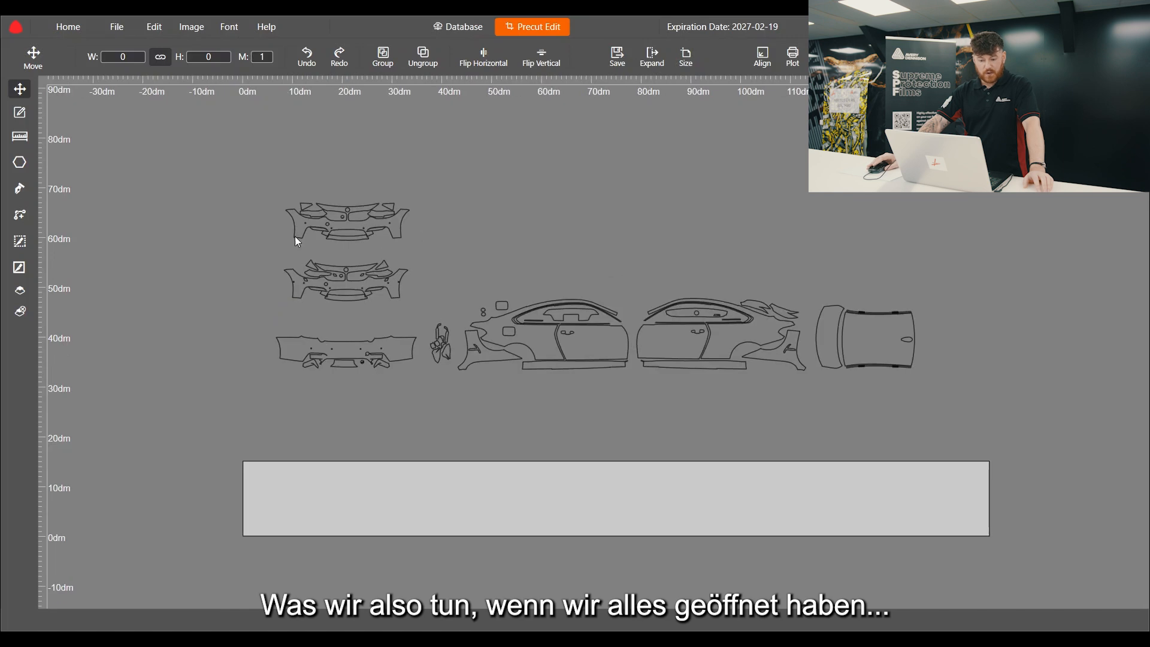
left_click_drag(247, 176, 934, 392)
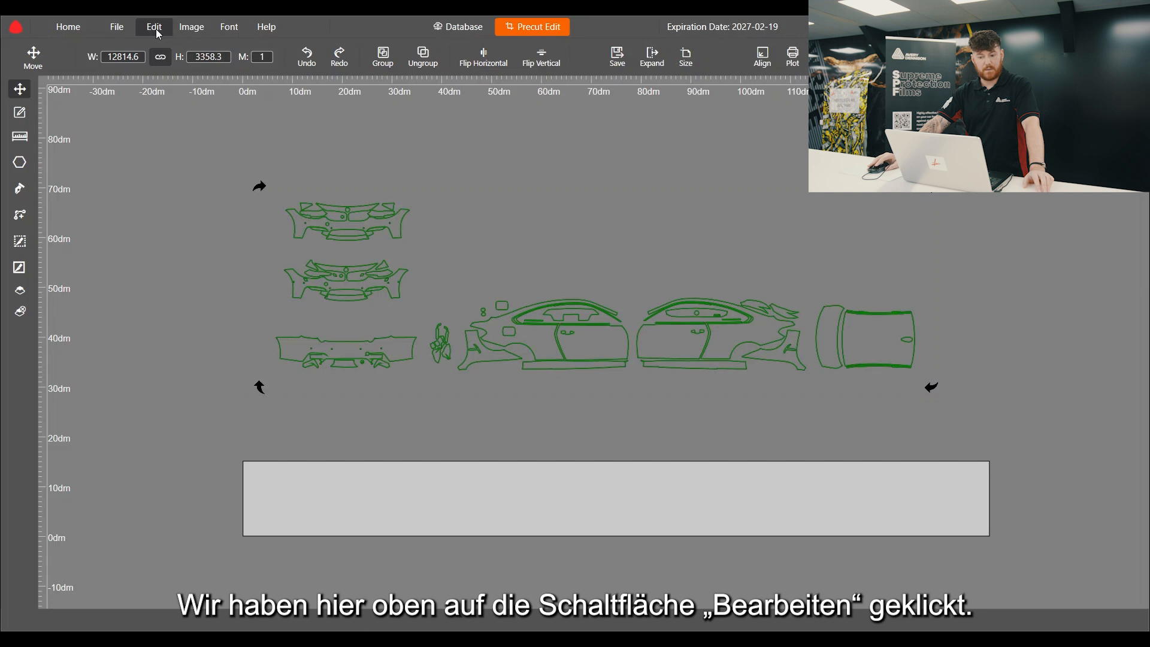
left_click(119, 139)
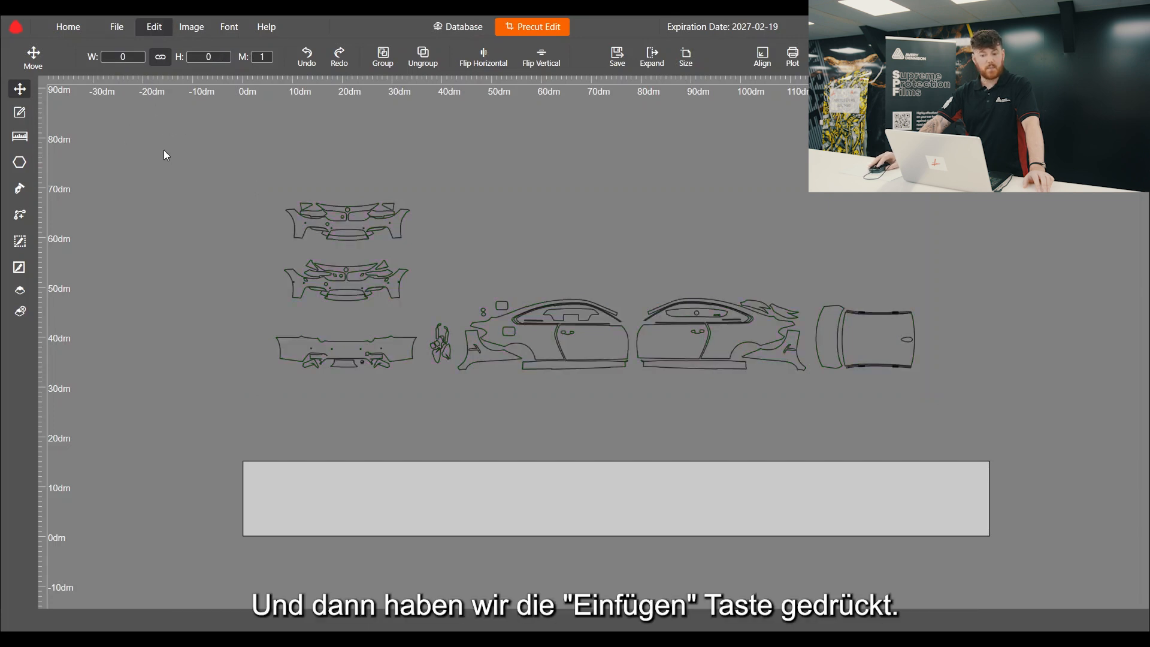
key("ctrl+v")
scroll(496, 496, "down", 2)
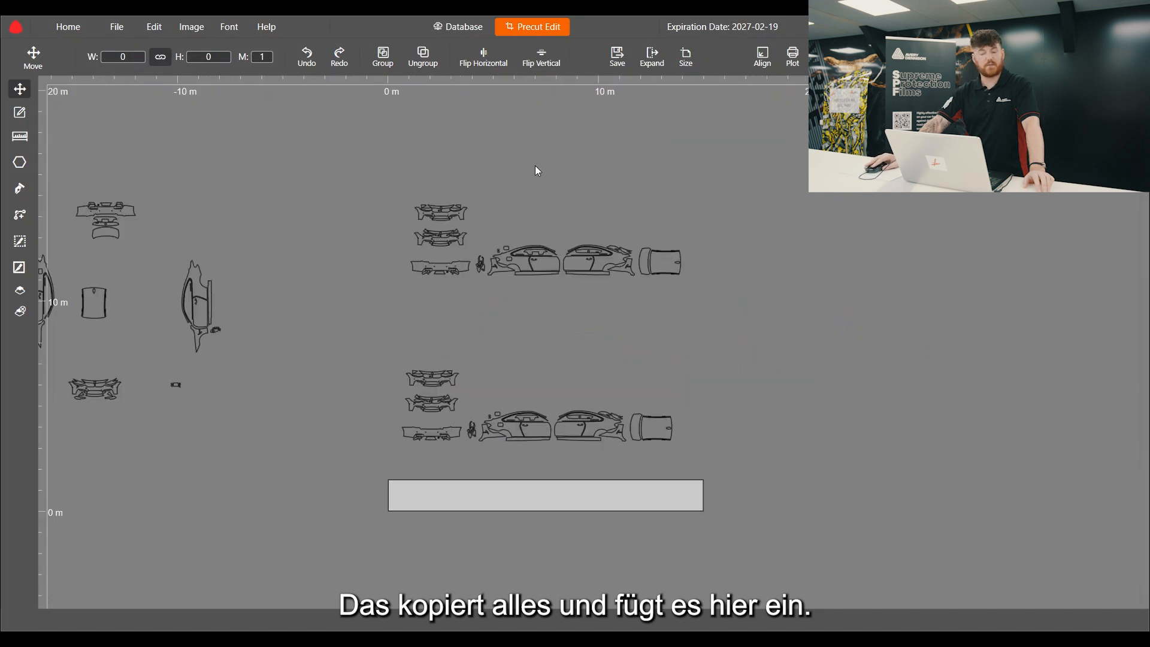
Delete the duplicate pattern set pasted above the original pieces
scroll(462, 298, "up", 2)
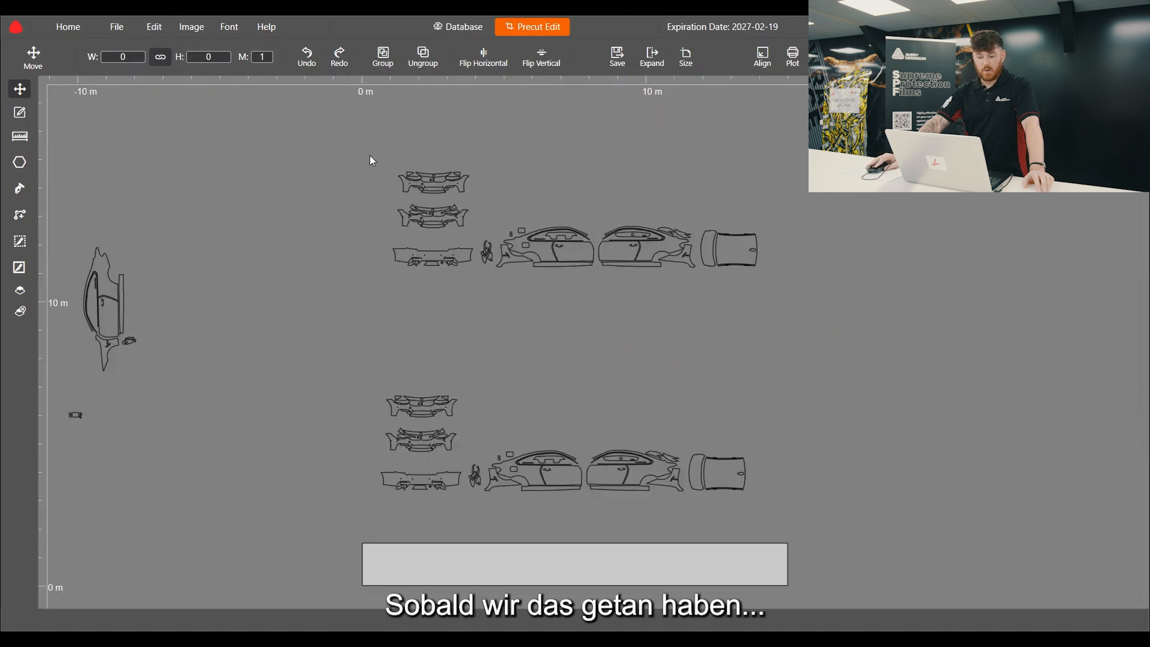
left_click_drag(364, 151, 785, 286)
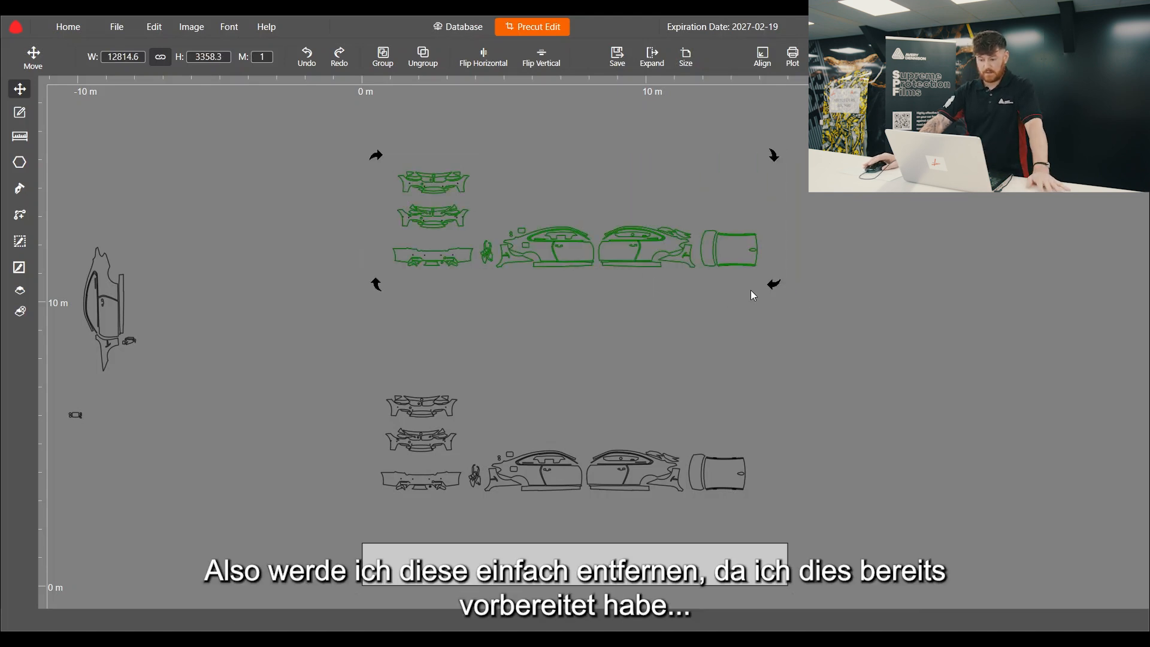
key("Delete")
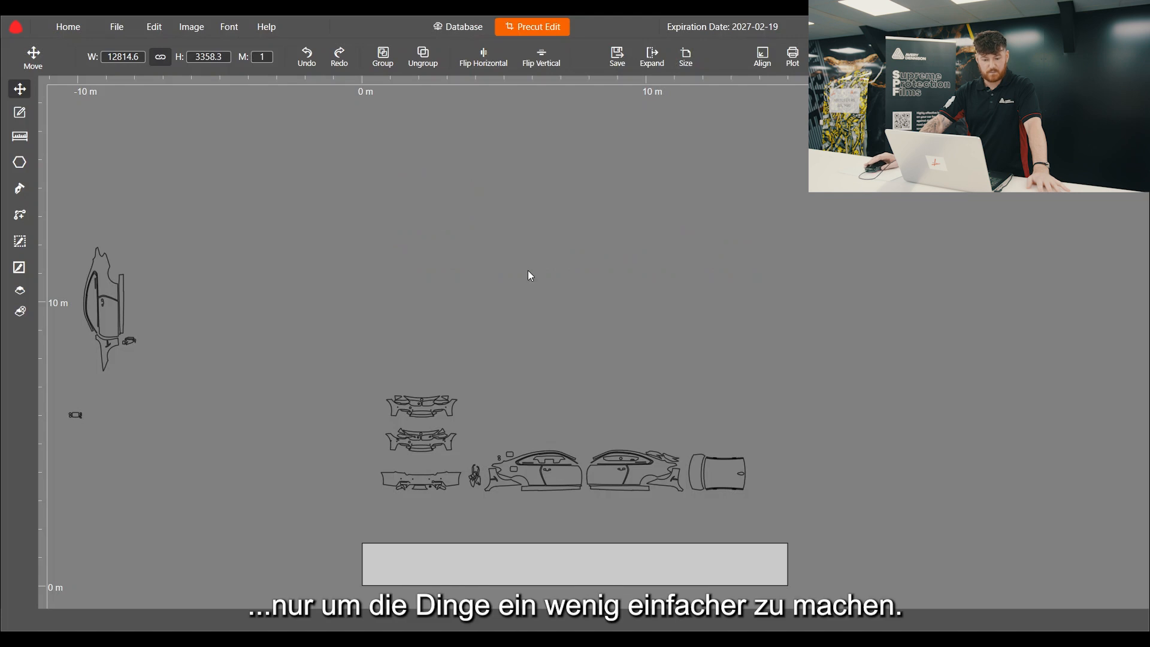
Move the two sets of side panels in the separate car layout close alongside the roof panel, one on each side
scroll(528, 274, "down", 3)
scroll(81, 296, "up", 5)
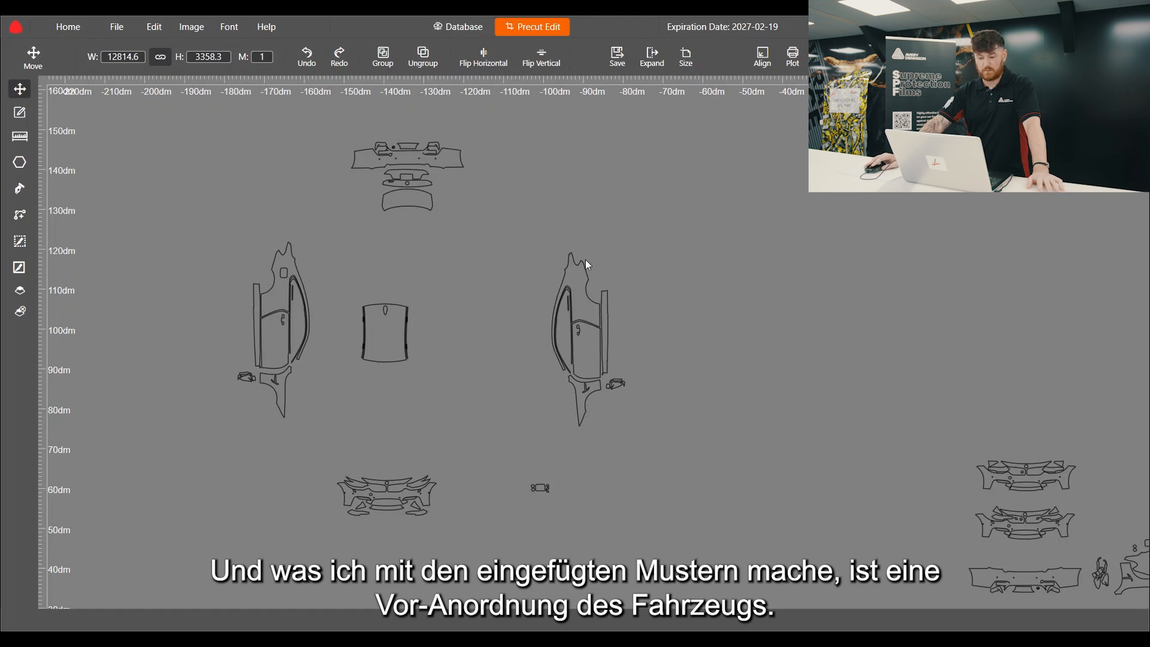
left_click_drag(518, 234, 665, 444)
scroll(515, 336, "up", 2)
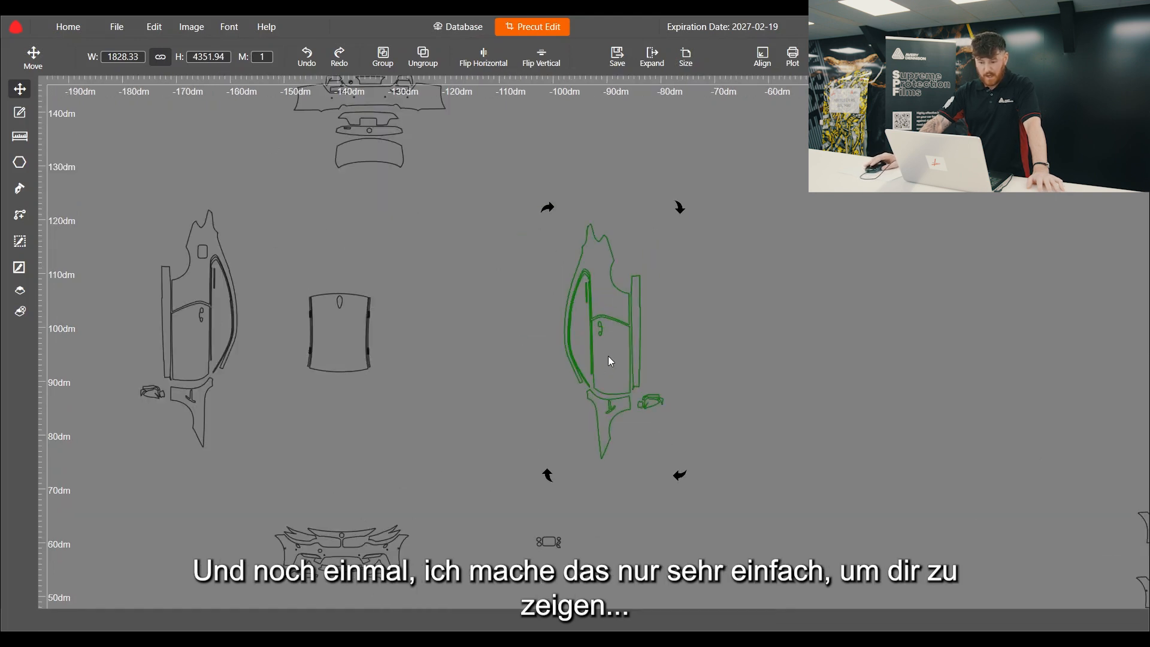
left_click_drag(615, 365, 426, 367)
left_click_drag(423, 363, 425, 363)
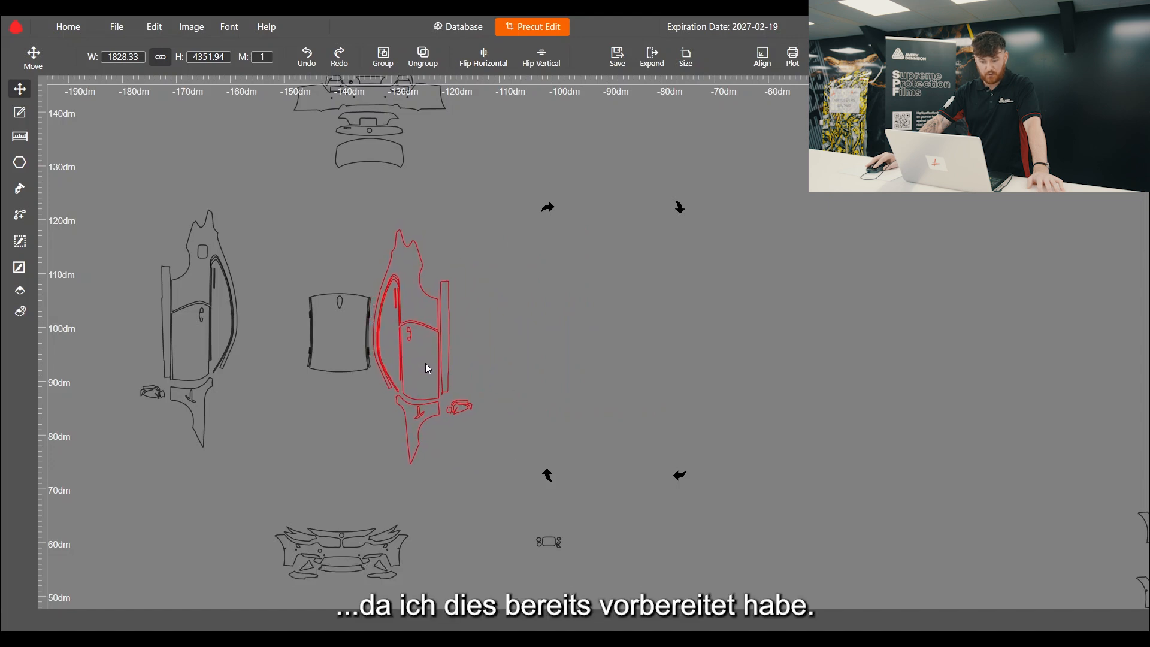
left_click(146, 203)
left_click_drag(126, 179, 255, 454)
left_click_drag(241, 367, 260, 383)
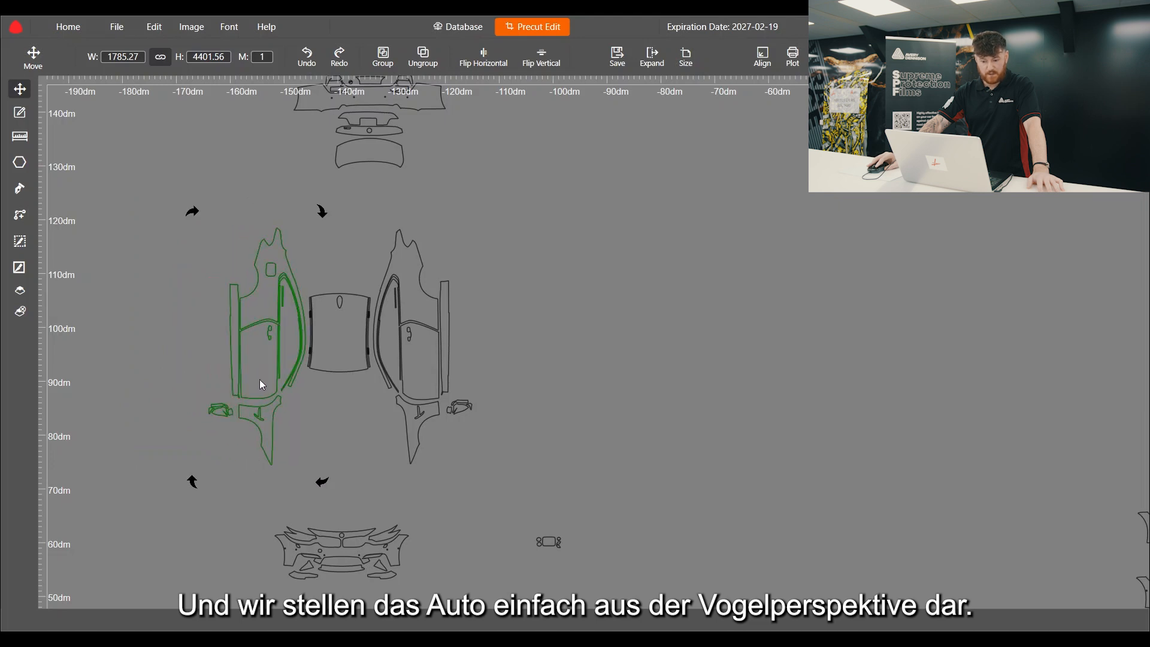
Move the front bumper and headlight pieces up against the front fenders in the bird's-eye car layout
left_click_drag(242, 515, 451, 586)
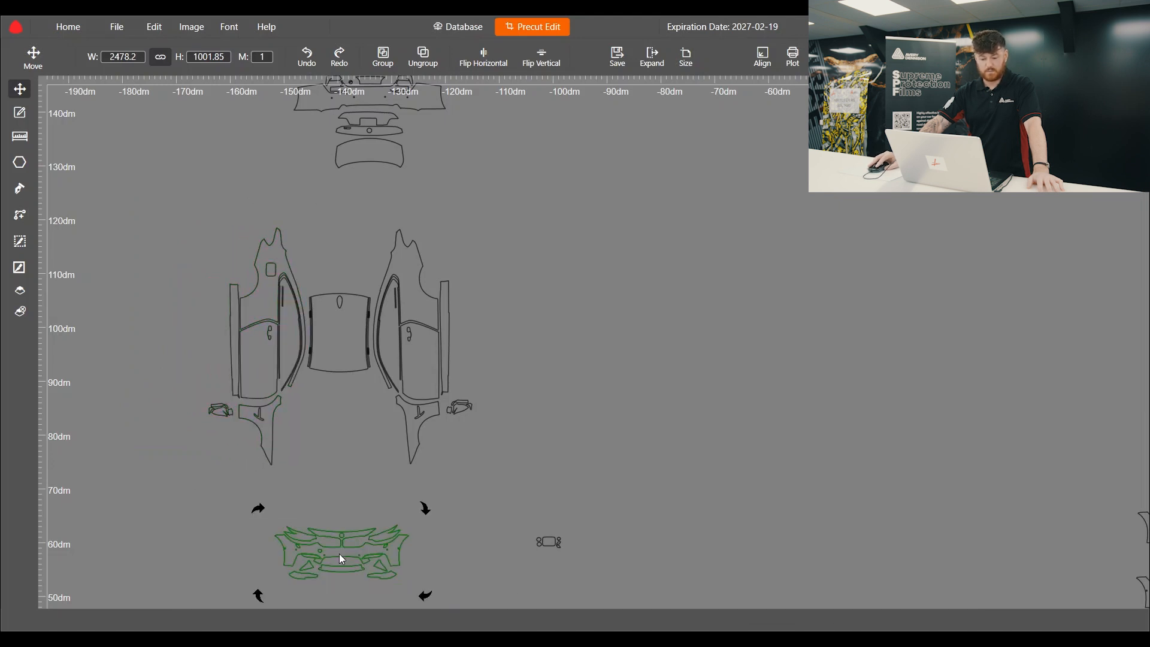
left_click_drag(336, 551, 335, 483)
left_click(530, 228)
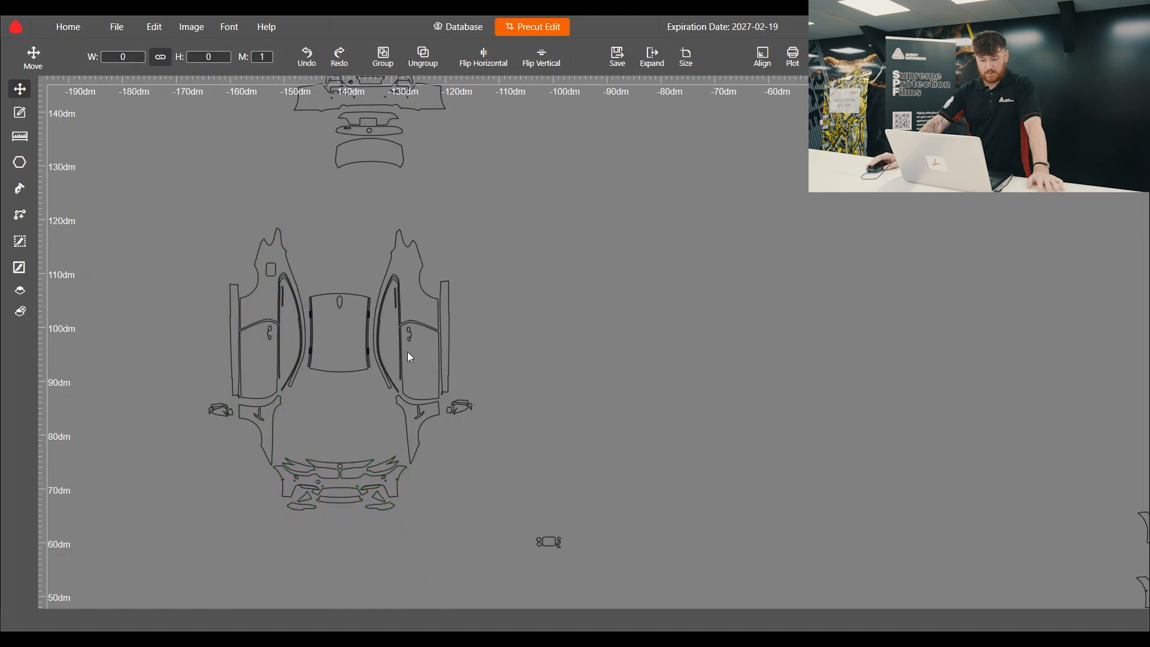
Move the rear bumper and trunk pieces down to the rear quarter panels to complete the bird's-eye car layout
scroll(408, 353, "up", 3)
scroll(405, 425, "down", 3)
scroll(416, 431, "down", 2)
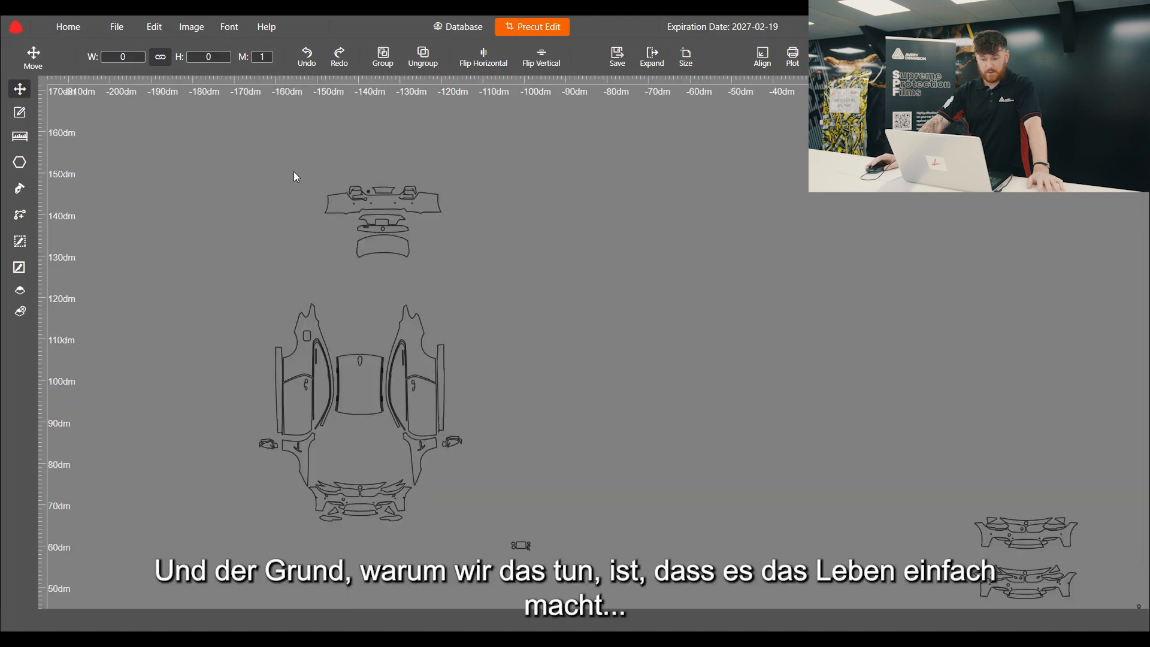
scroll(294, 171, "up", 1)
left_click_drag(290, 160, 514, 295)
left_click_drag(429, 275, 390, 351)
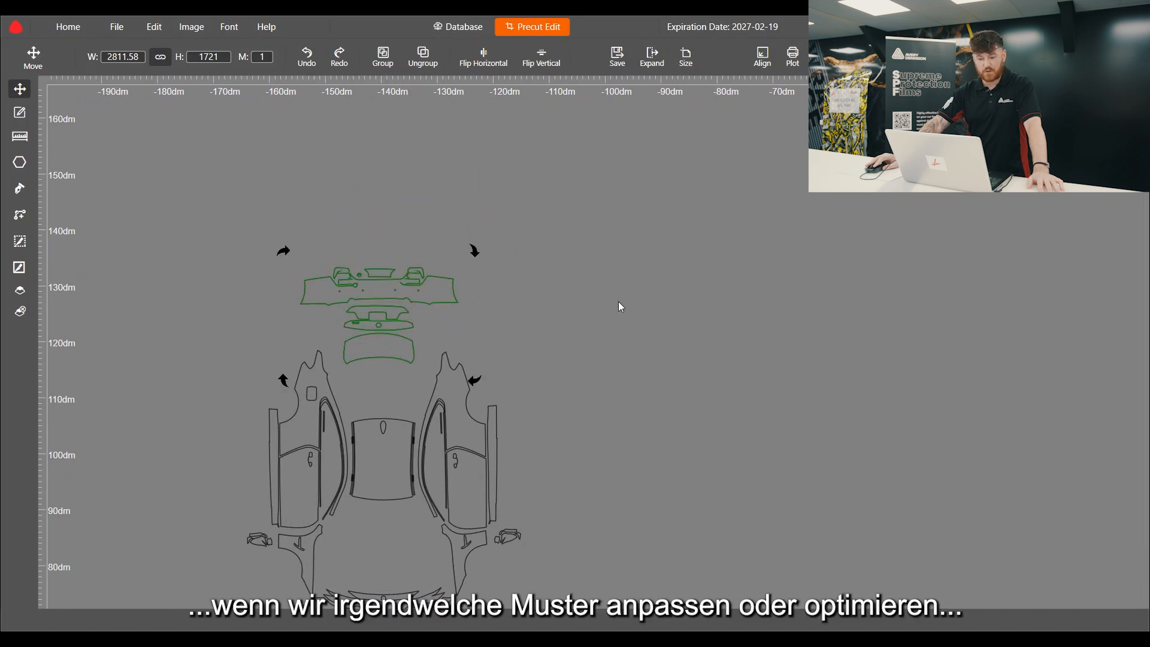
left_click(430, 254)
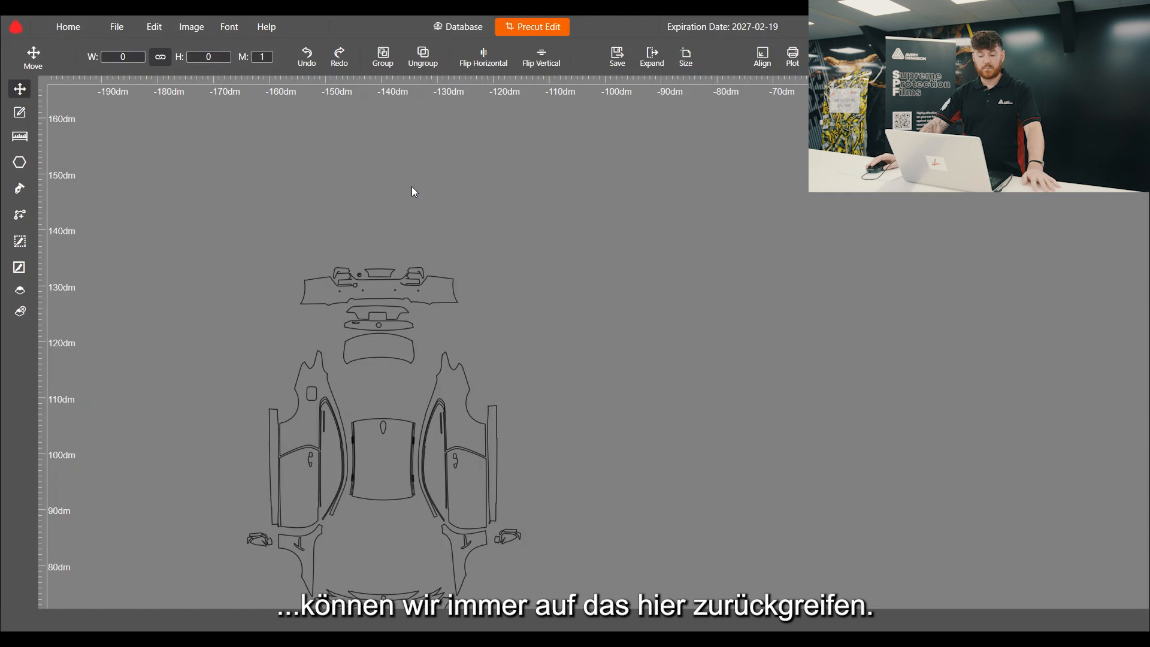
Compare the original pattern pieces with the bird's-eye car layout as a placement reference
scroll(412, 185, "down", 2)
scroll(842, 431, "up", 3)
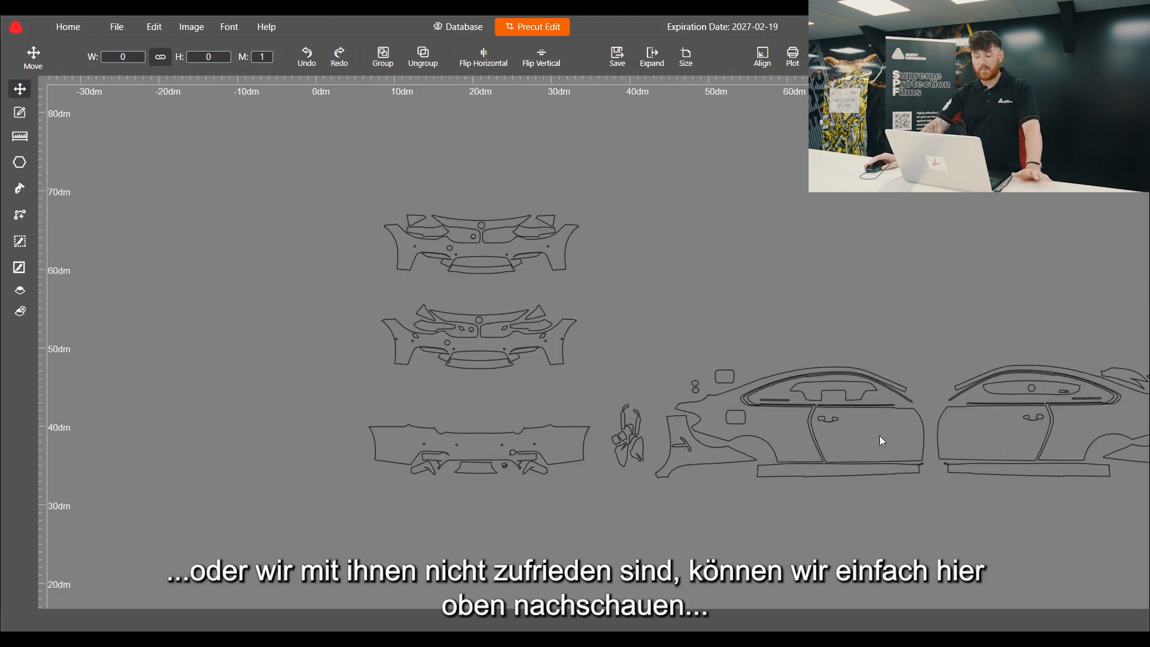
scroll(881, 438, "down", 3)
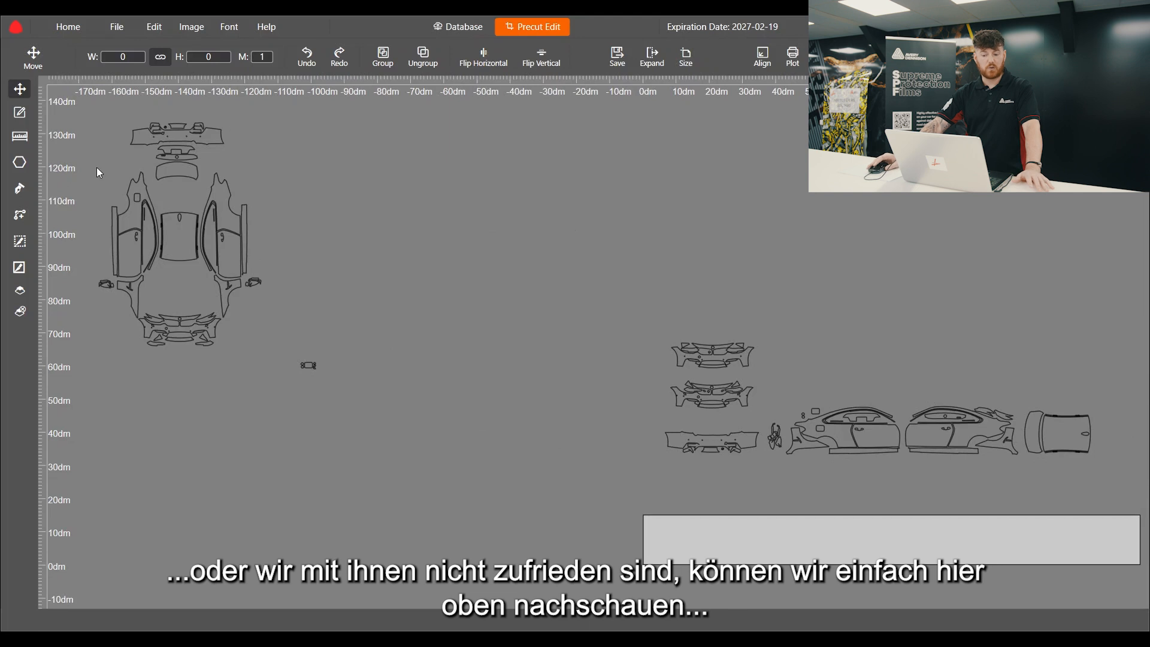
scroll(96, 167, "up", 1)
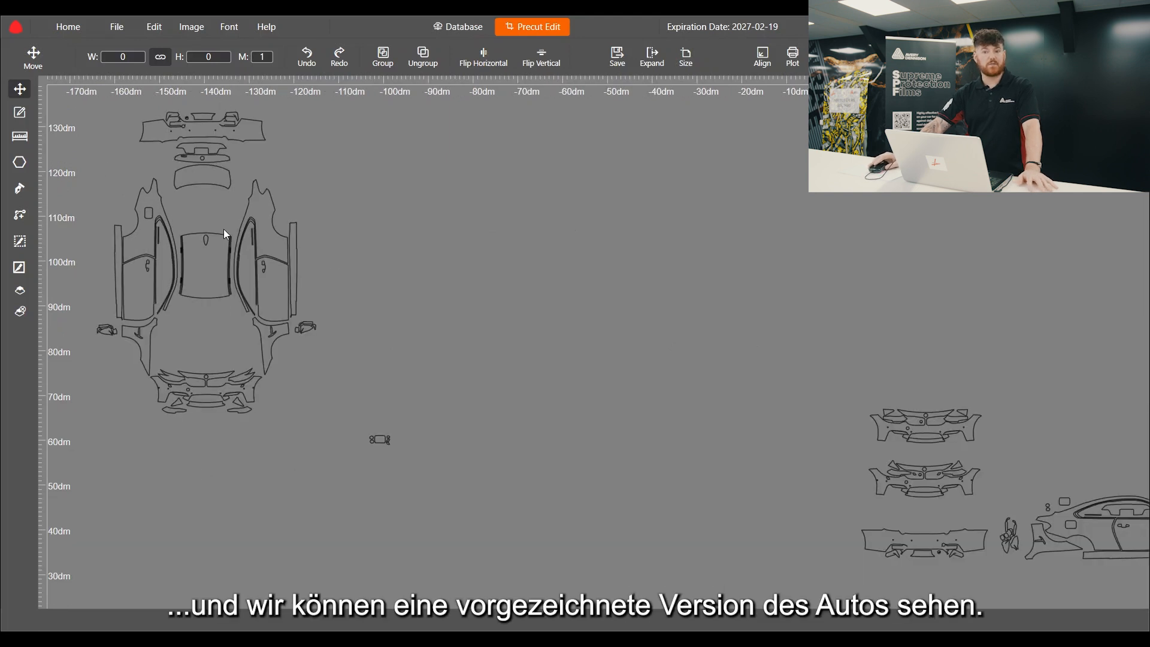
scroll(254, 196, "down", 1)
scroll(779, 419, "up", 2)
Examine the small mirror pieces among the originals and locate the mirror and trunk parts in the bird's-eye layout
scroll(724, 422, "up", 5)
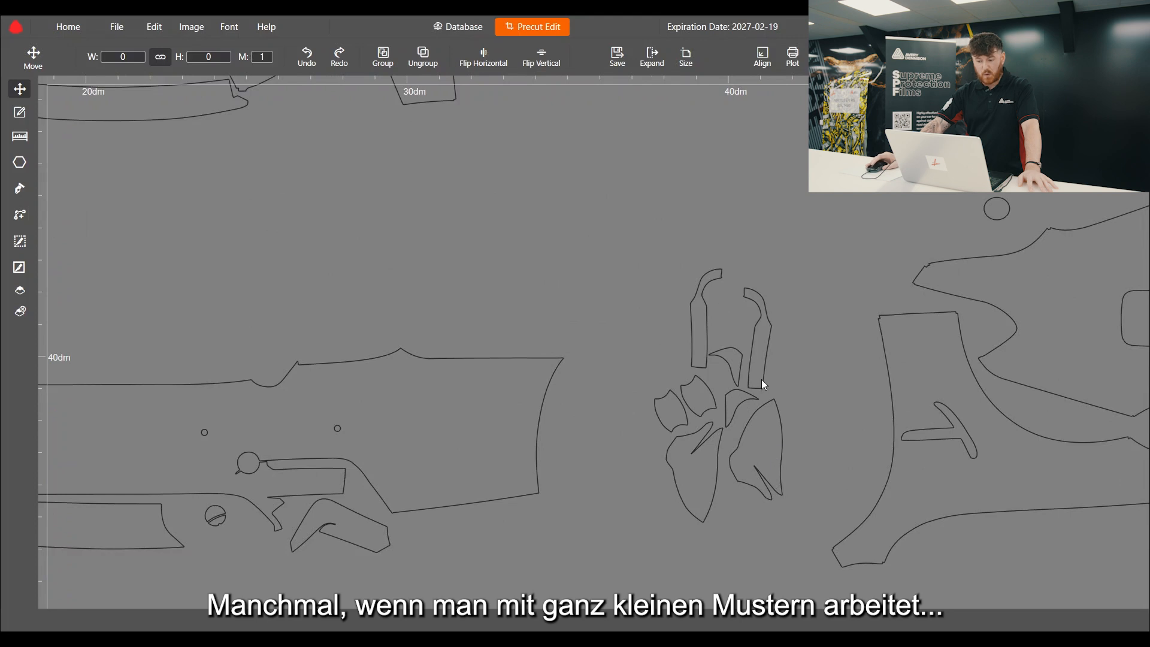
scroll(762, 383, "up", 4)
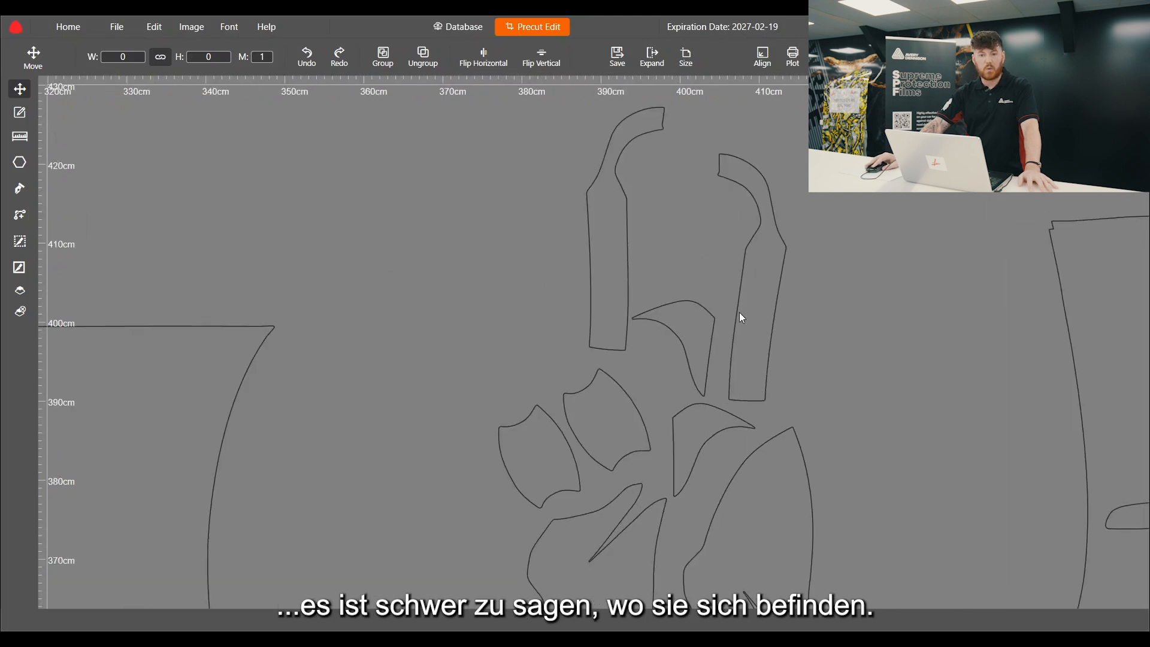
scroll(767, 313, "down", 5)
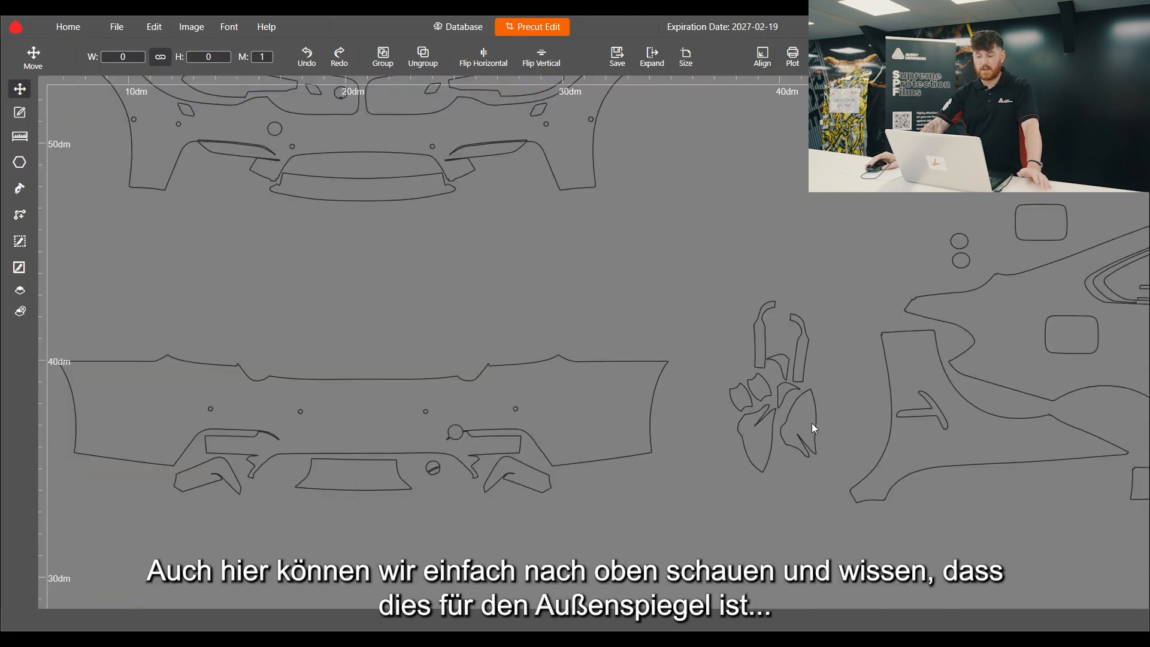
scroll(811, 423, "down", 5)
scroll(820, 427, "down", 2)
scroll(432, 303, "up", 1)
scroll(431, 322, "up", 6)
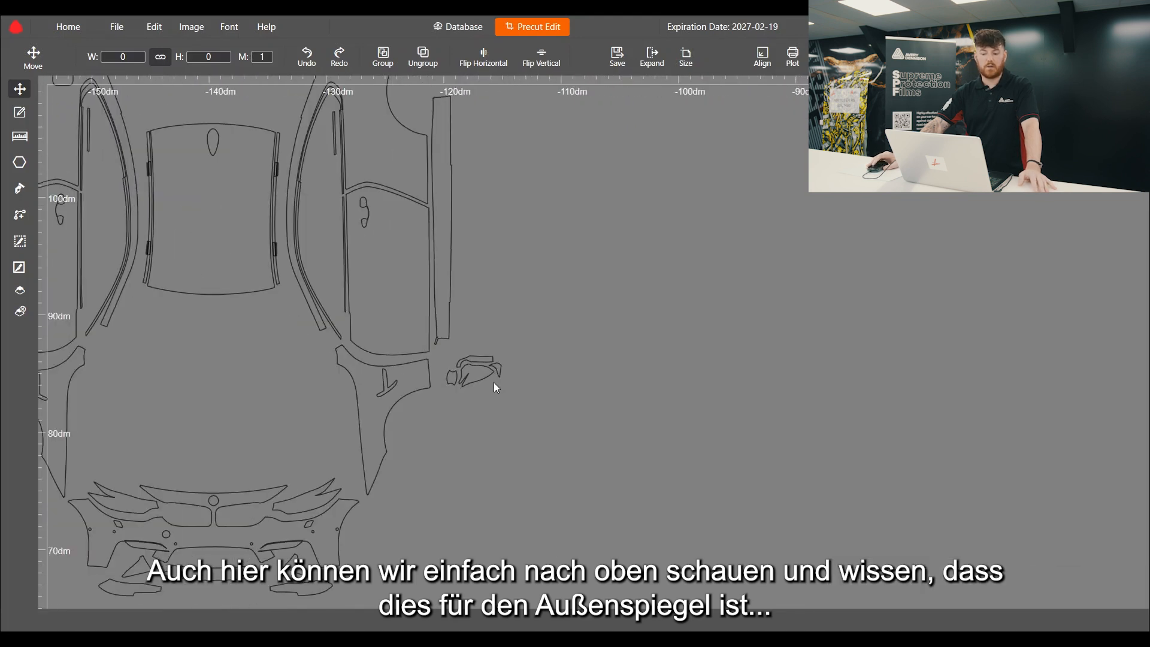
scroll(495, 385, "down", 5)
scroll(318, 198, "up", 2)
scroll(308, 114, "up", 3)
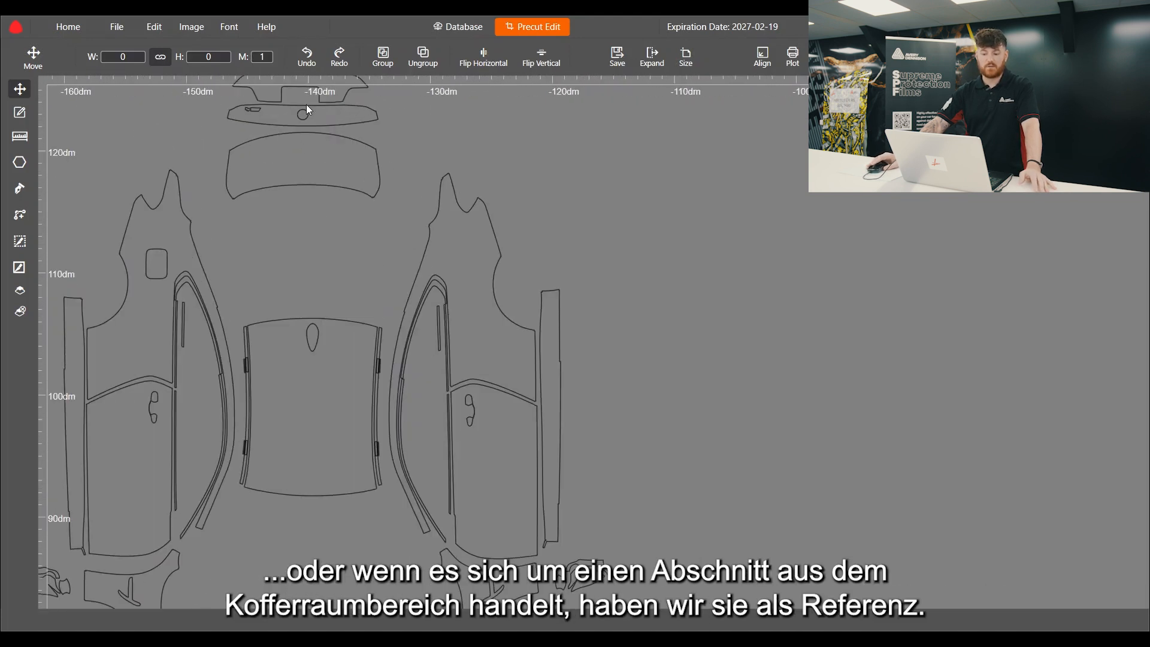
scroll(307, 106, "up", 2)
scroll(366, 193, "down", 5)
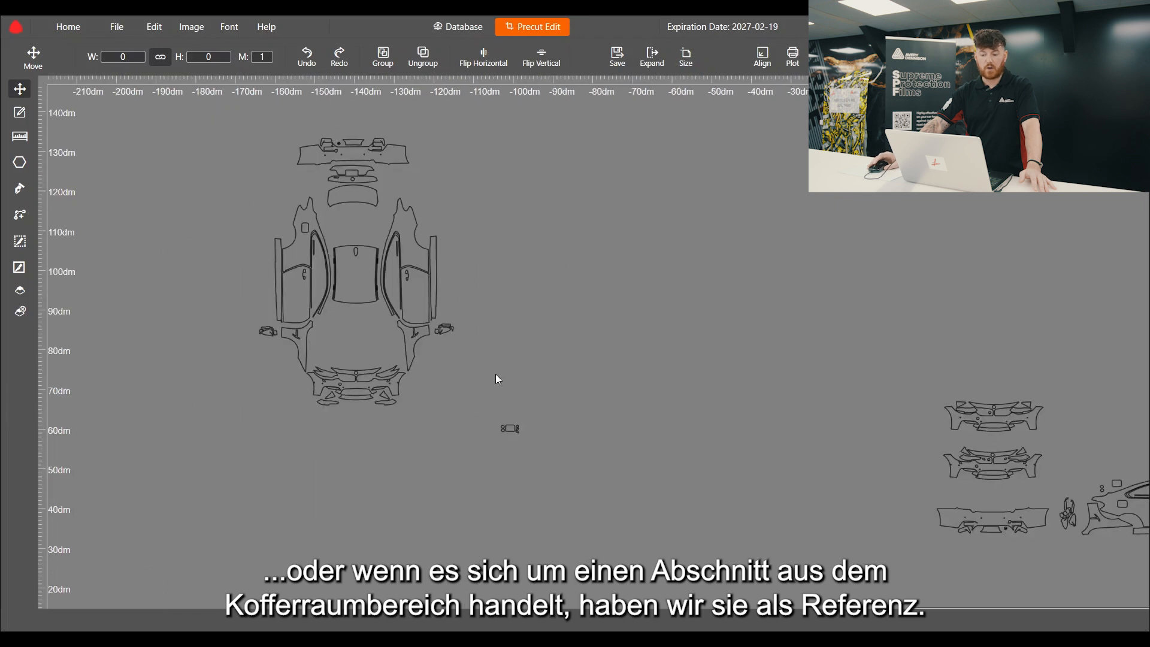
Review the original pattern pieces above the film sheet and check where each belongs on the arranged car
scroll(202, 131, "down", 2)
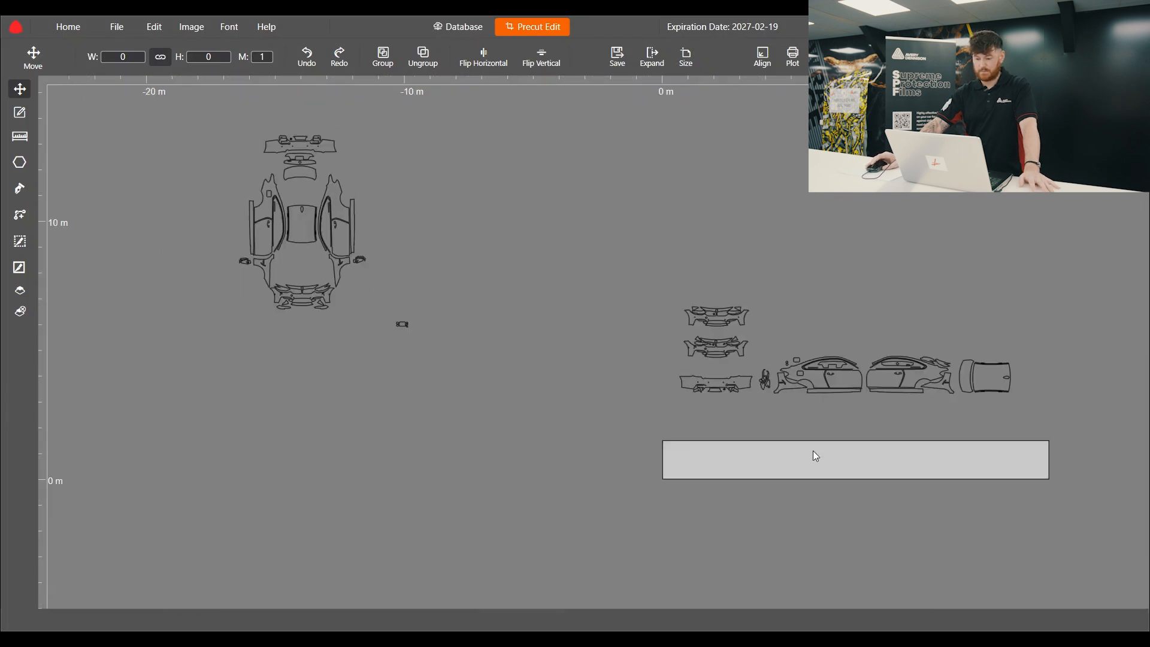
scroll(904, 448, "up", 3)
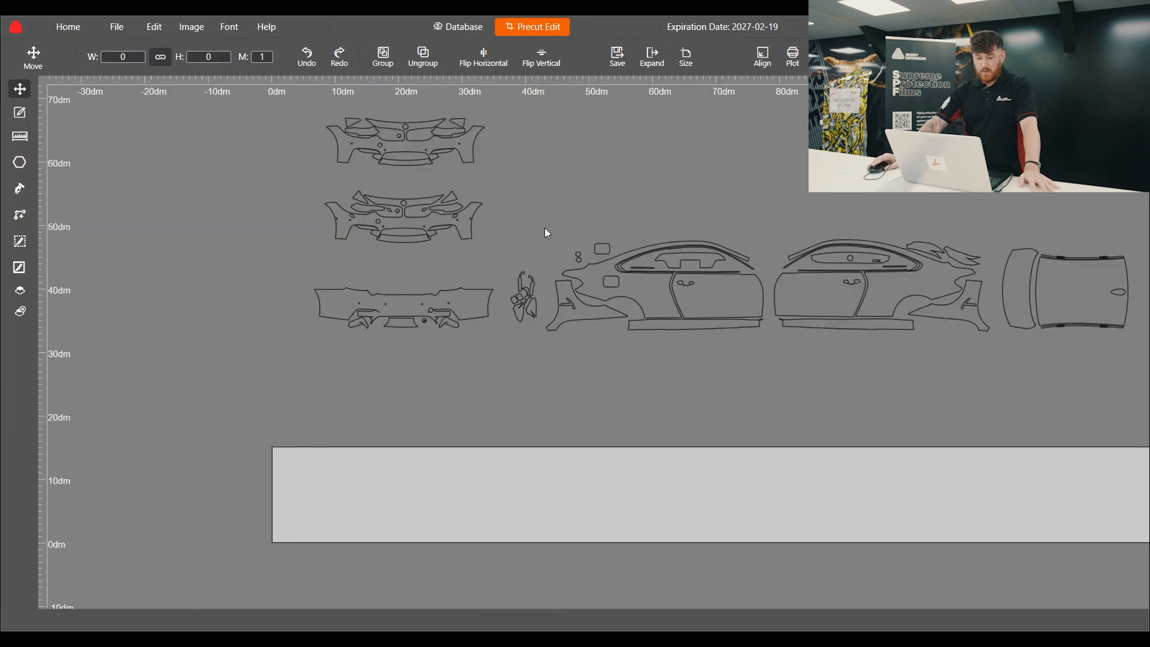
scroll(703, 339, "up", 1)
scroll(569, 223, "down", 2)
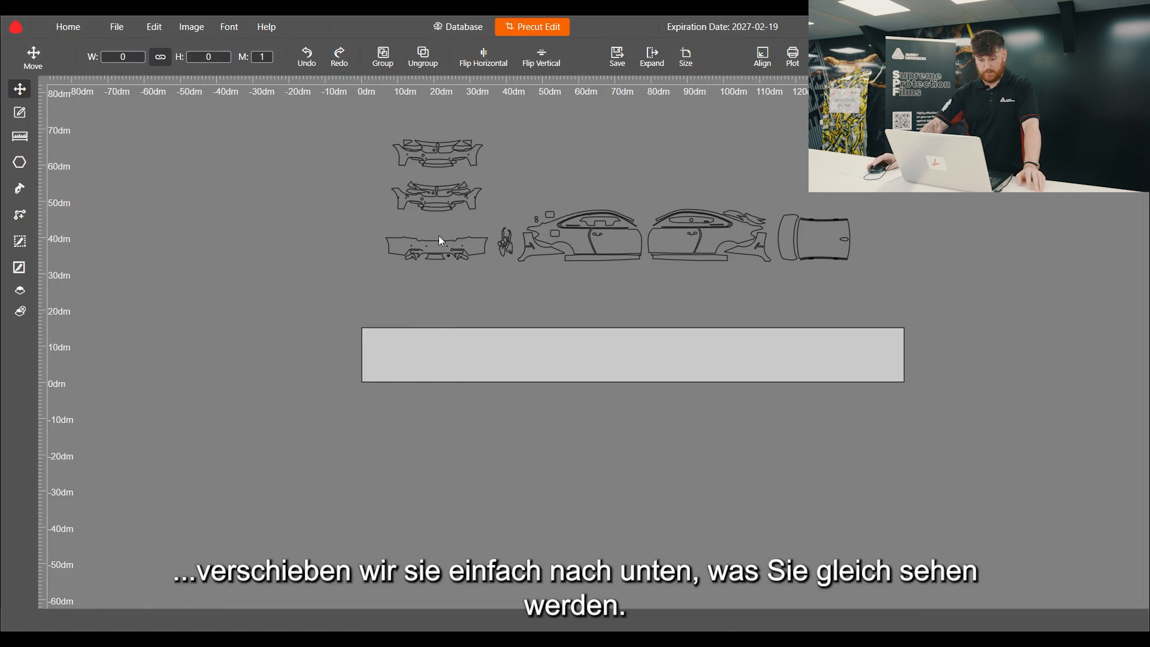
scroll(370, 255, "down", 4)
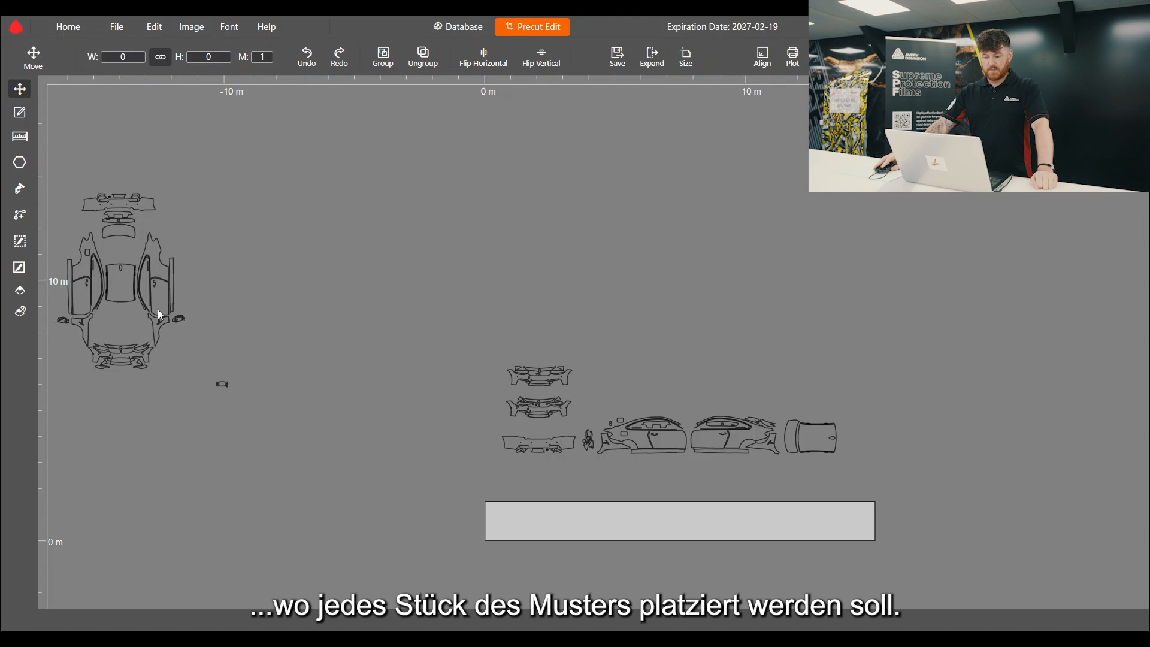
scroll(600, 474, "up", 6)
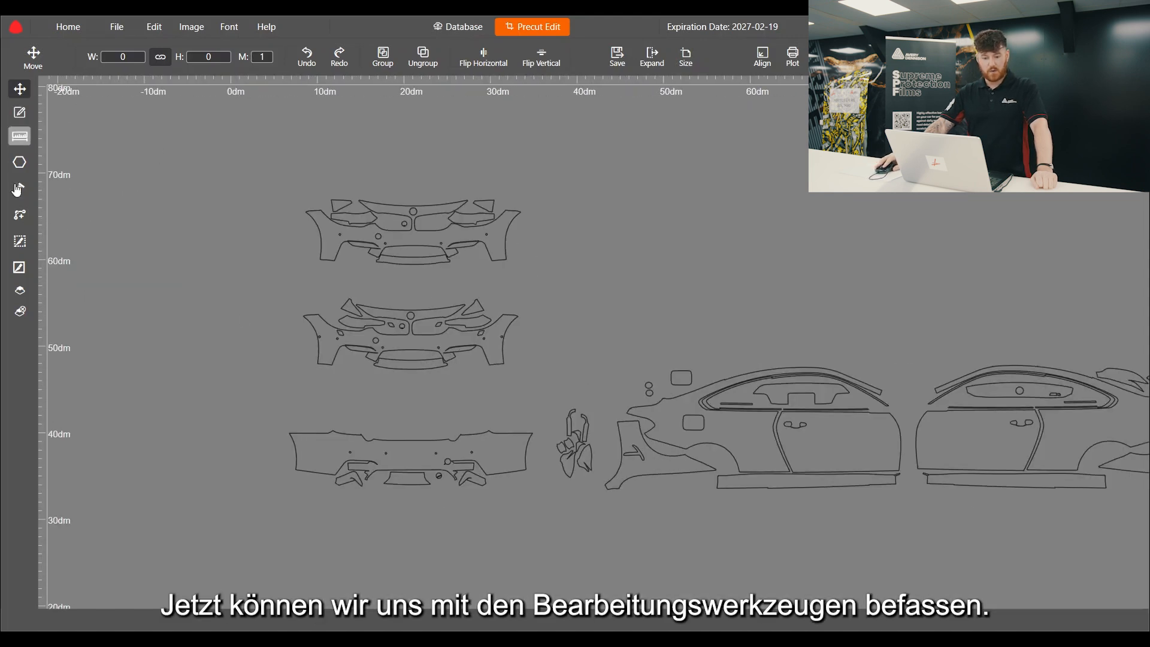
scroll(160, 261, "down", 2)
Move the door panel next to the rear quarter with the fuel-cap cutout into the empty area above the side patterns
scroll(557, 375, "up", 6)
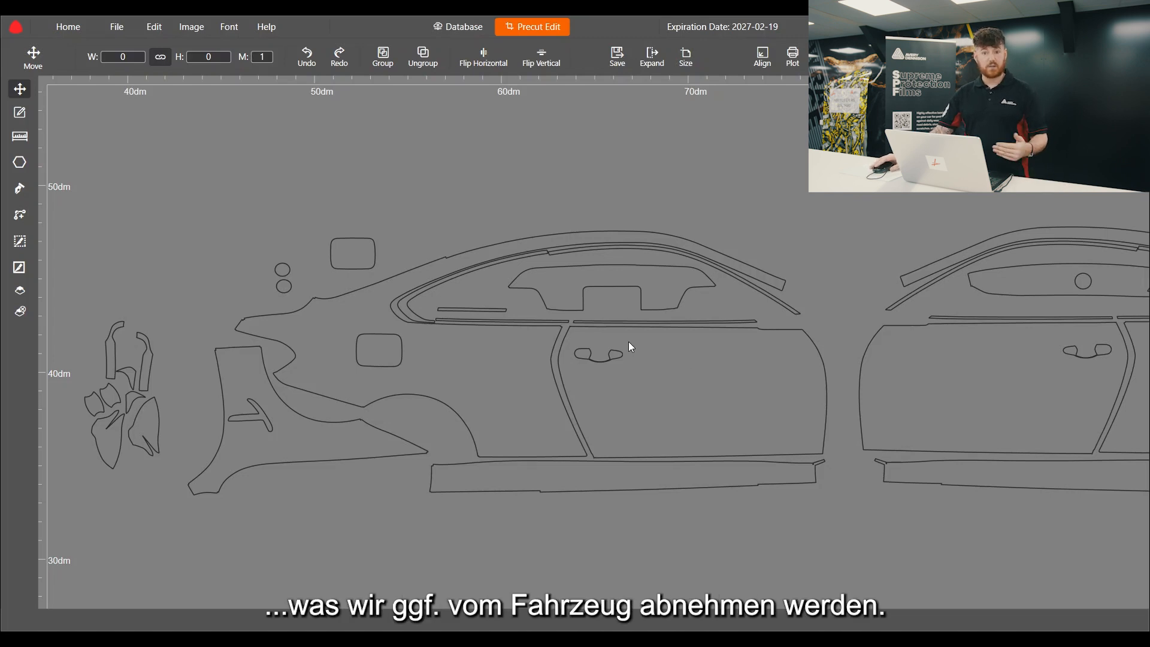
scroll(612, 353, "up", 3)
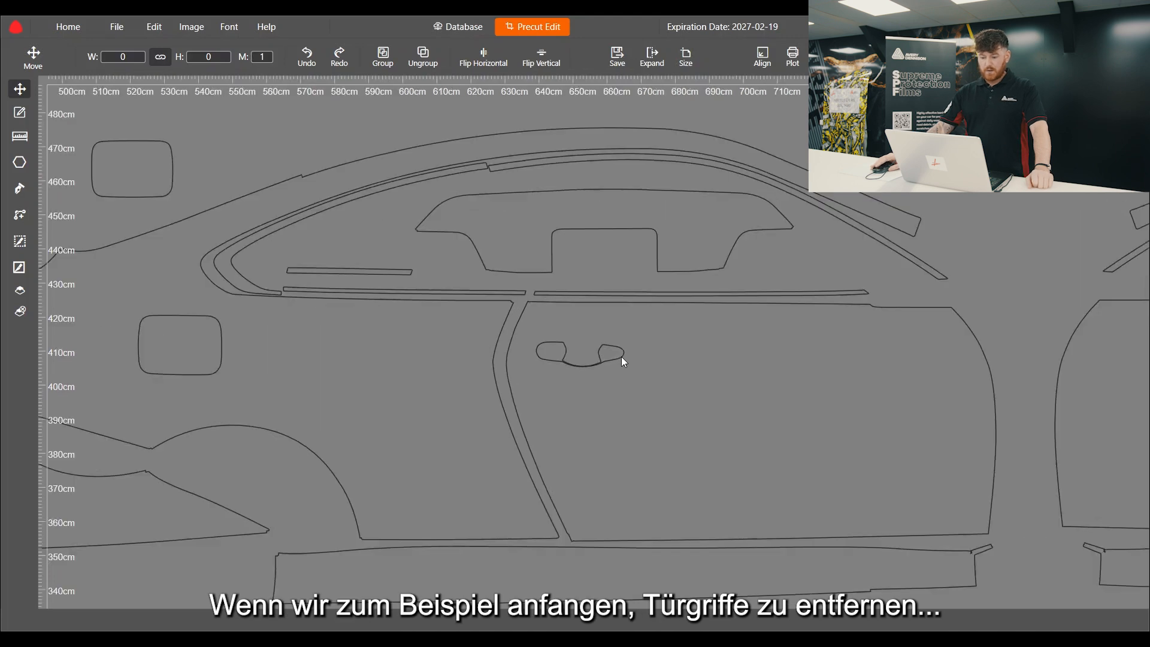
left_click(635, 343)
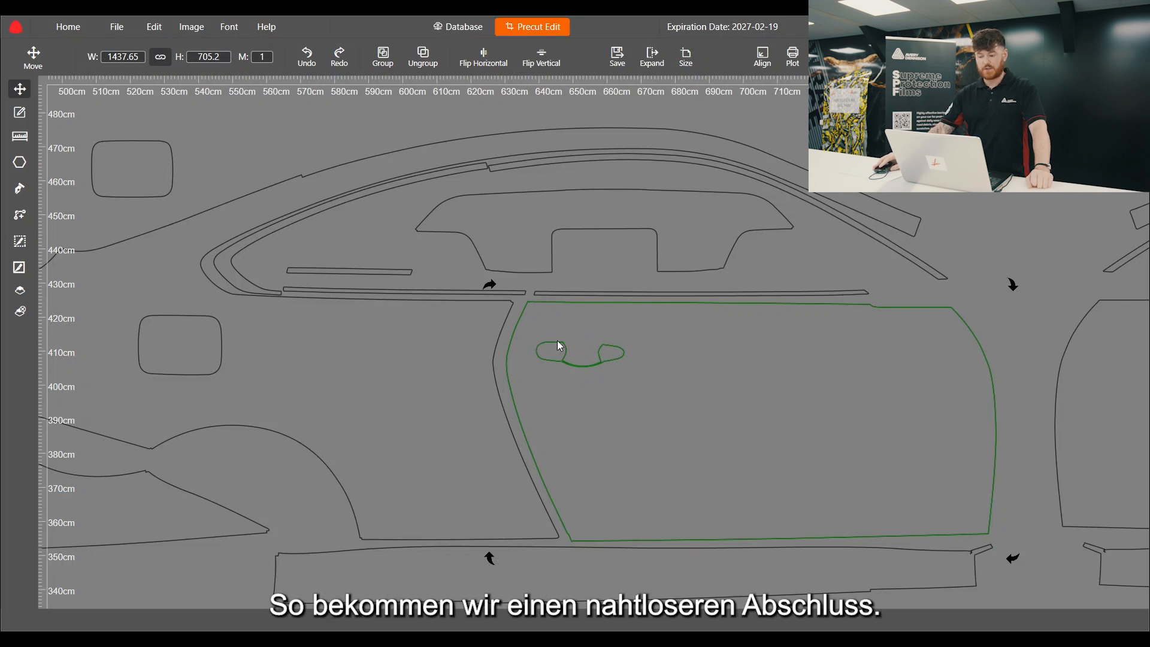
scroll(536, 387, "down", 4)
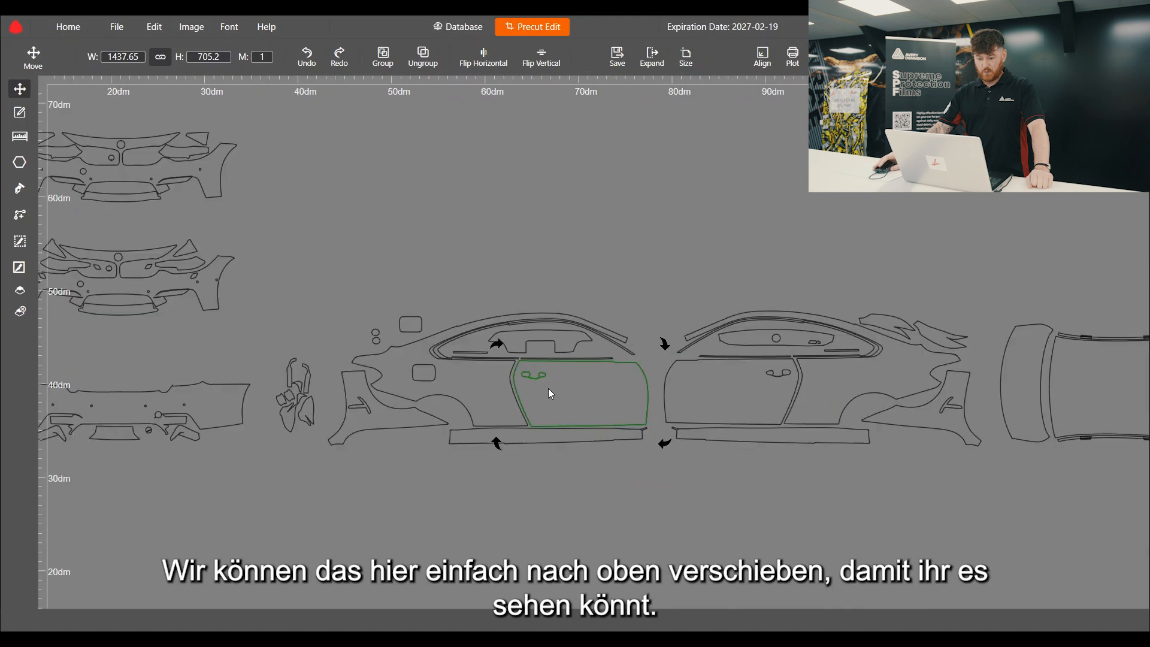
left_click_drag(574, 389, 560, 153)
scroll(562, 155, "up", 2)
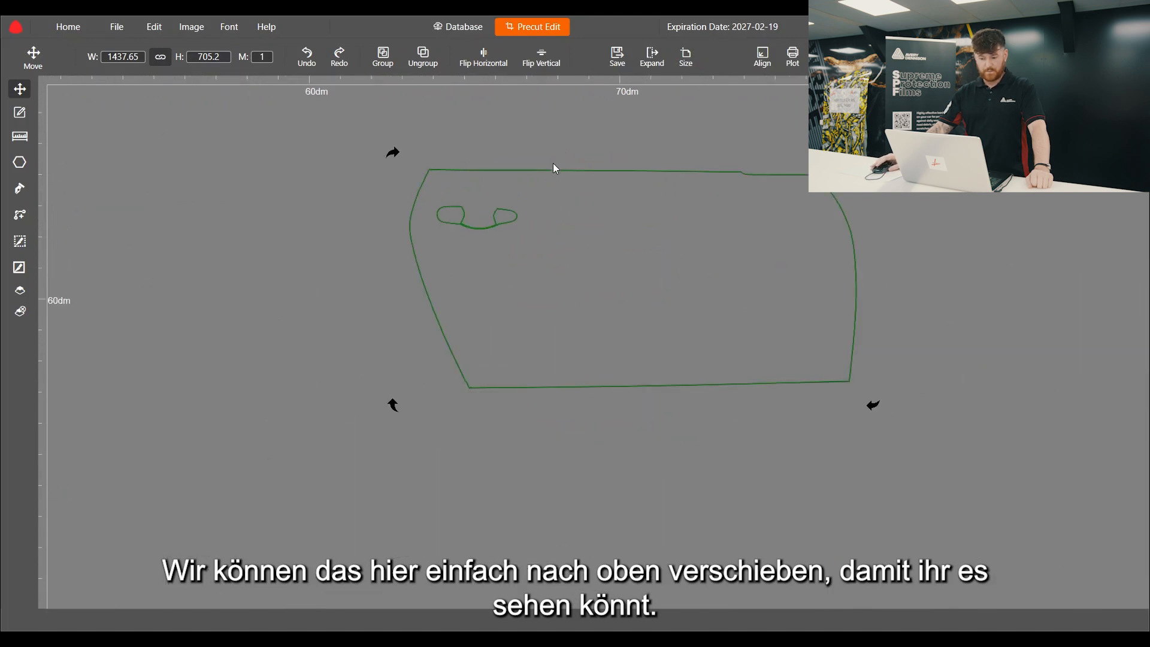
scroll(503, 157, "up", 1)
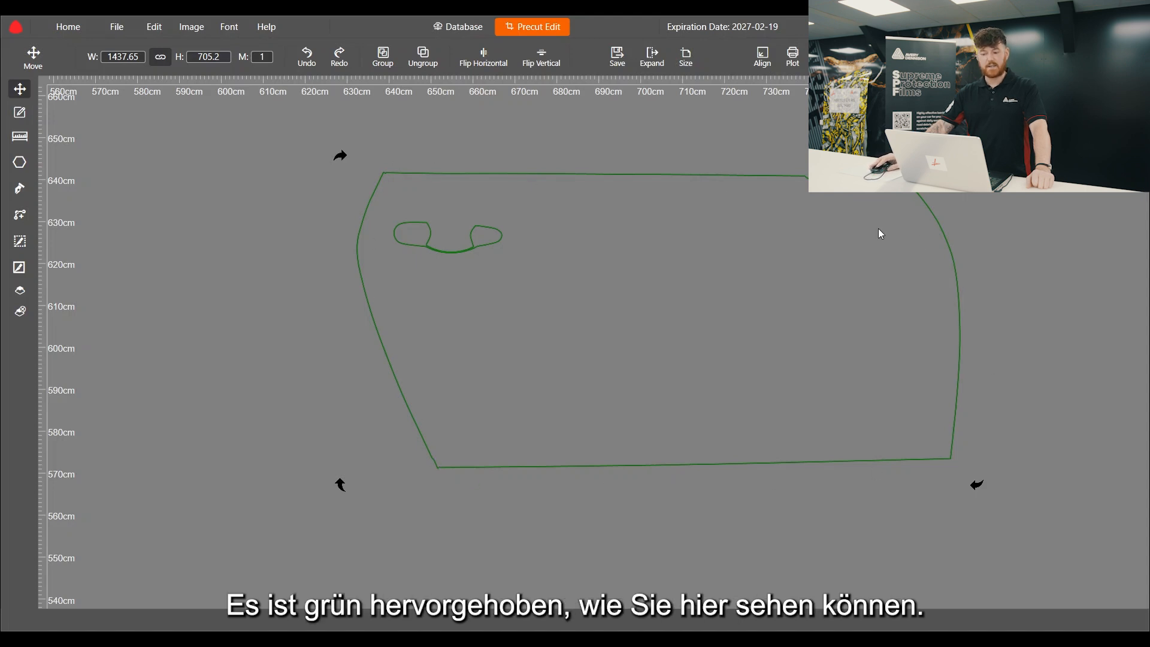
Delete all the nodes of the door handle cutout from the separated door panel, and shift the panel slightly within the empty area
left_click(20, 113)
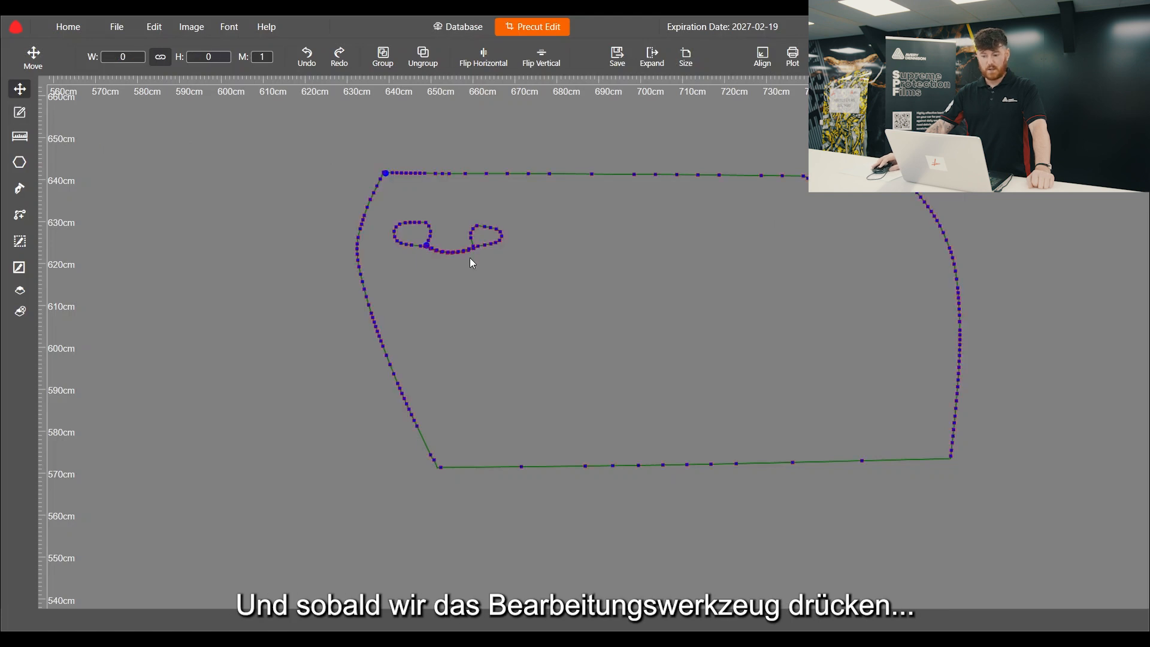
scroll(402, 182, "up", 3)
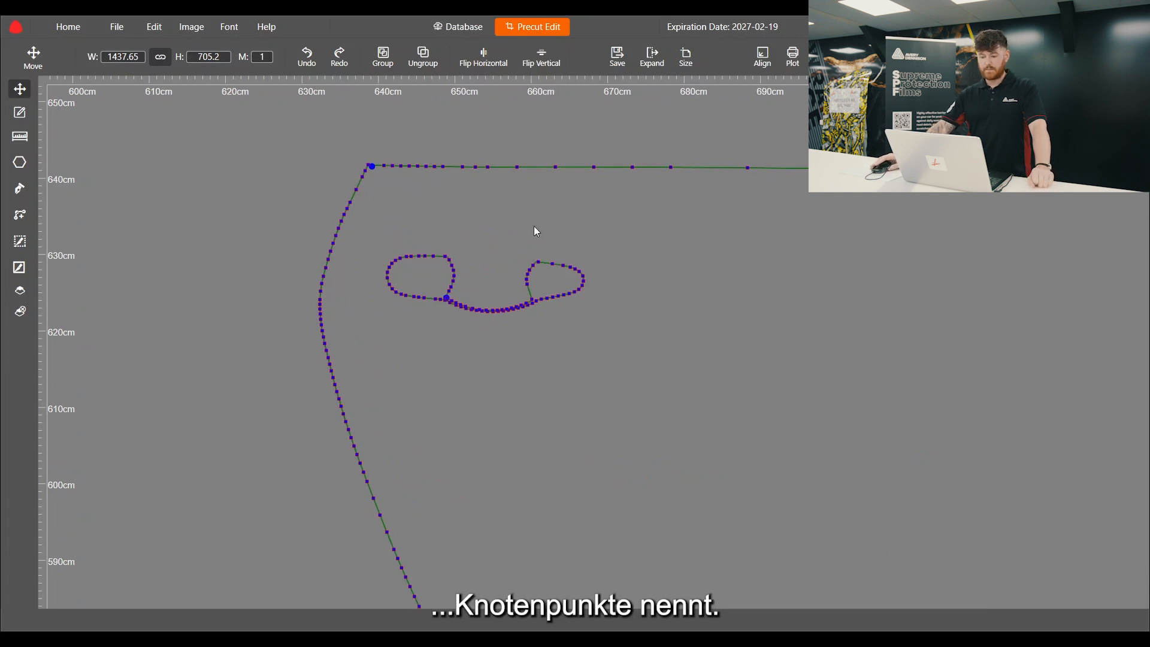
scroll(385, 211, "down", 2)
scroll(458, 245, "up", 2)
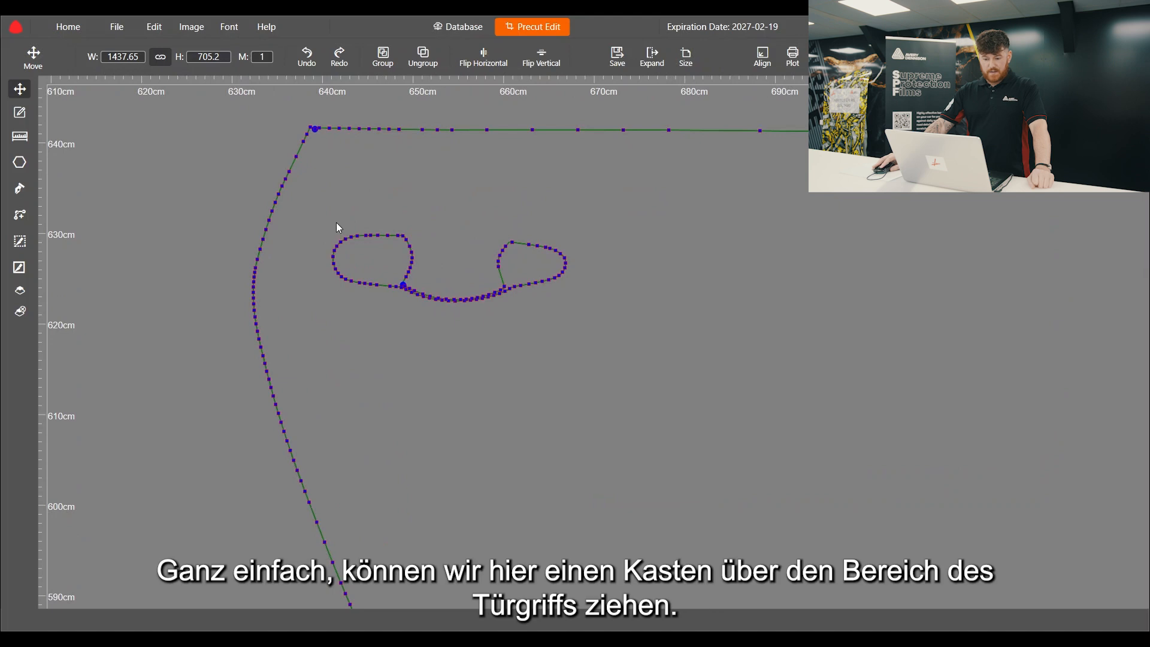
left_click_drag(316, 208, 622, 329)
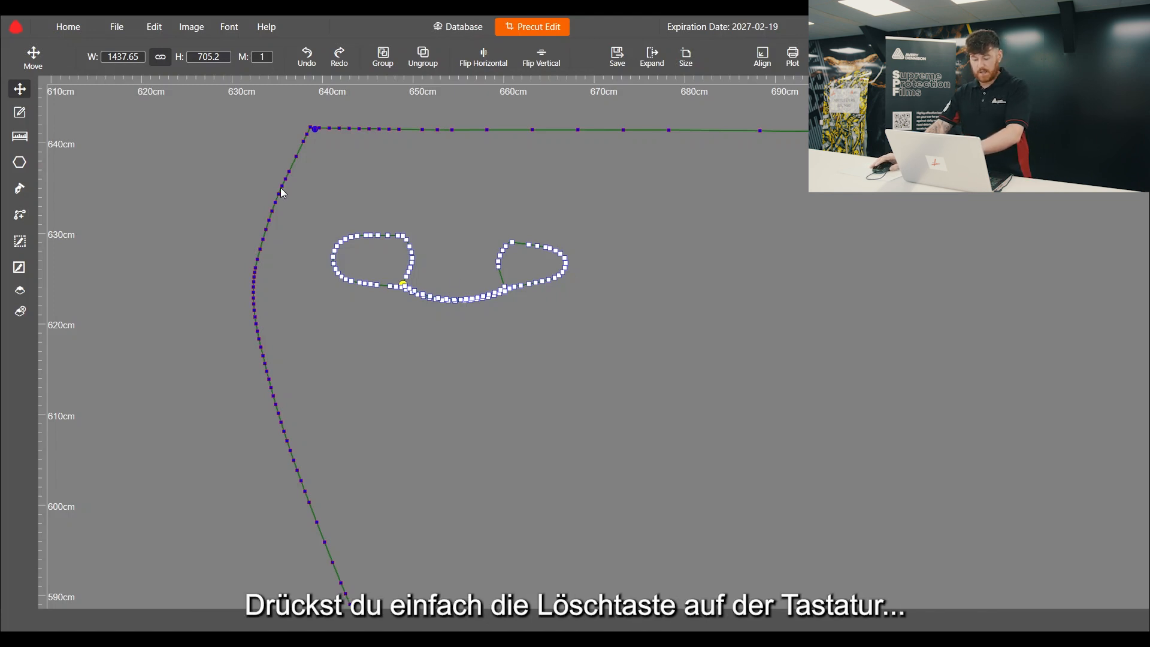
key("Delete")
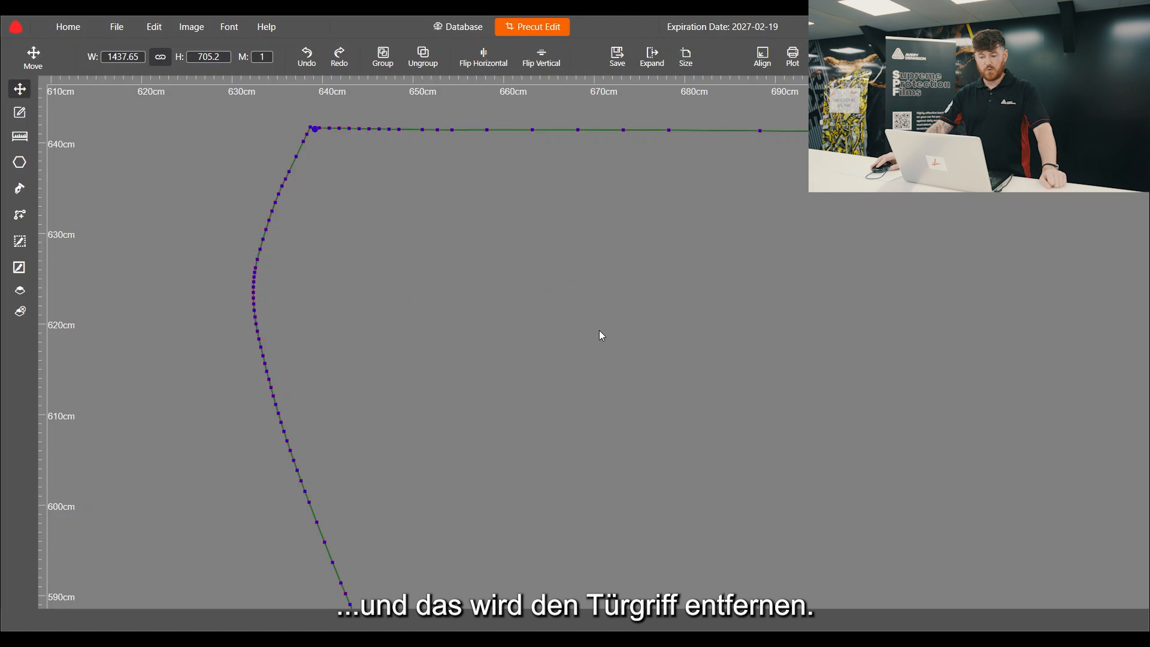
left_click(20, 91)
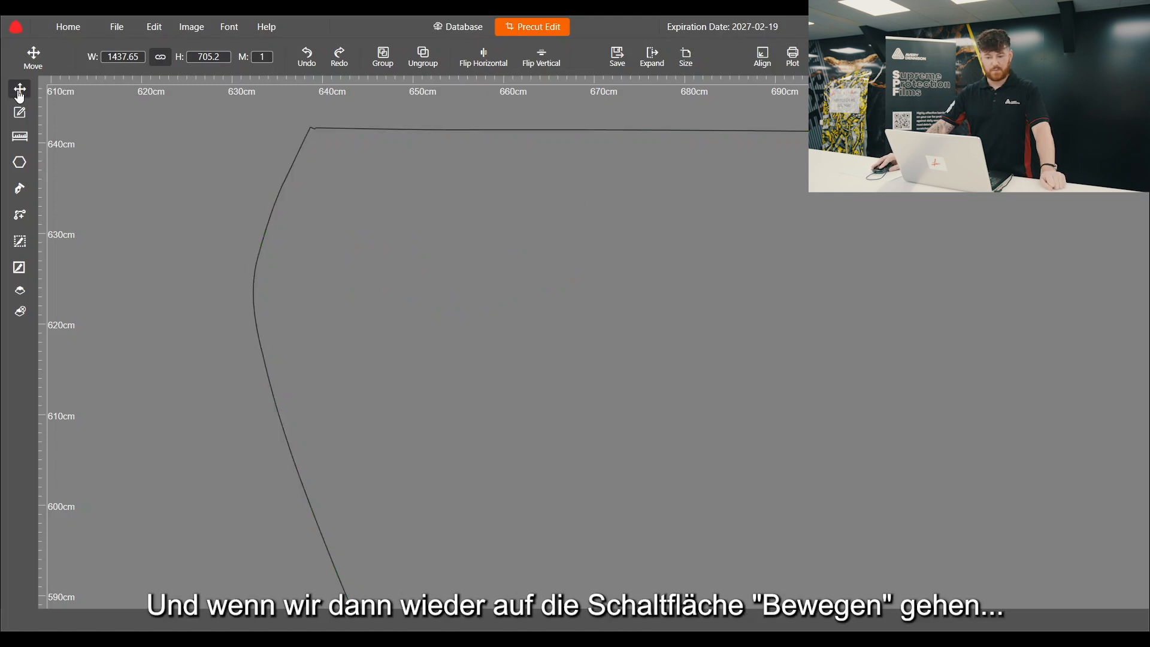
scroll(290, 234, "down", 5)
left_click_drag(358, 291, 416, 313)
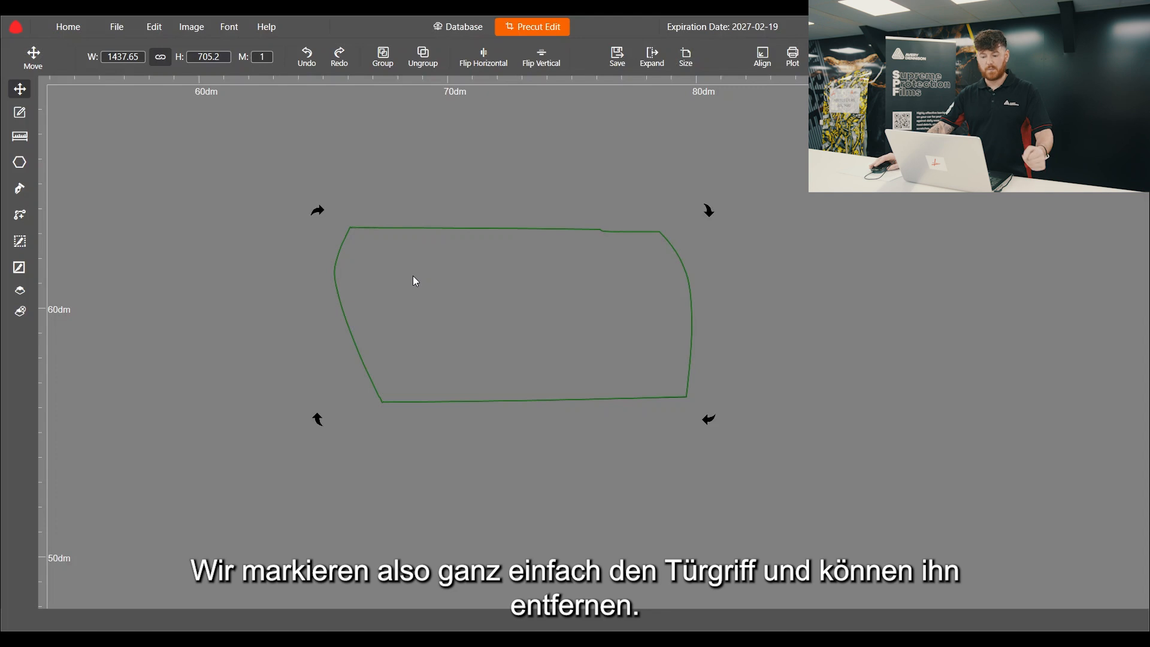
Move the trunk panel with the round emblem and M4 badge cutouts out of the side window into the empty area beside the separated door
scroll(413, 267, "down", 3)
scroll(402, 261, "up", 2)
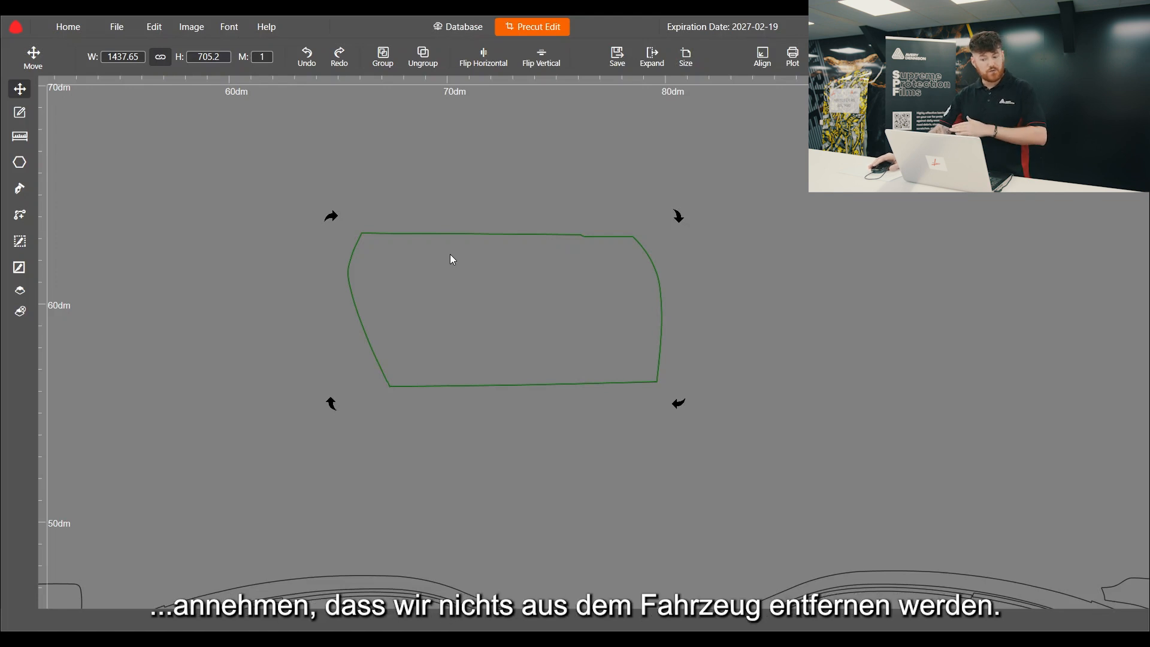
scroll(450, 149, "down", 3)
scroll(558, 310, "down", 2)
scroll(576, 312, "up", 4)
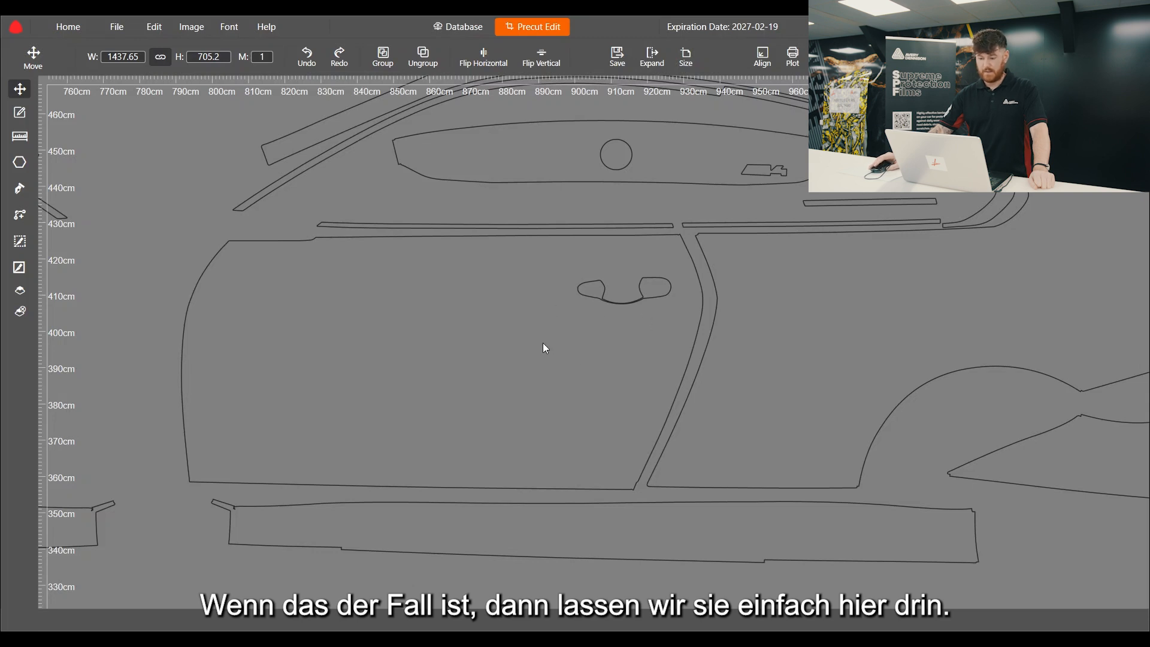
scroll(509, 346, "down", 4)
left_click(562, 264)
left_click_drag(572, 245, 617, 133)
scroll(581, 332, "down", 2)
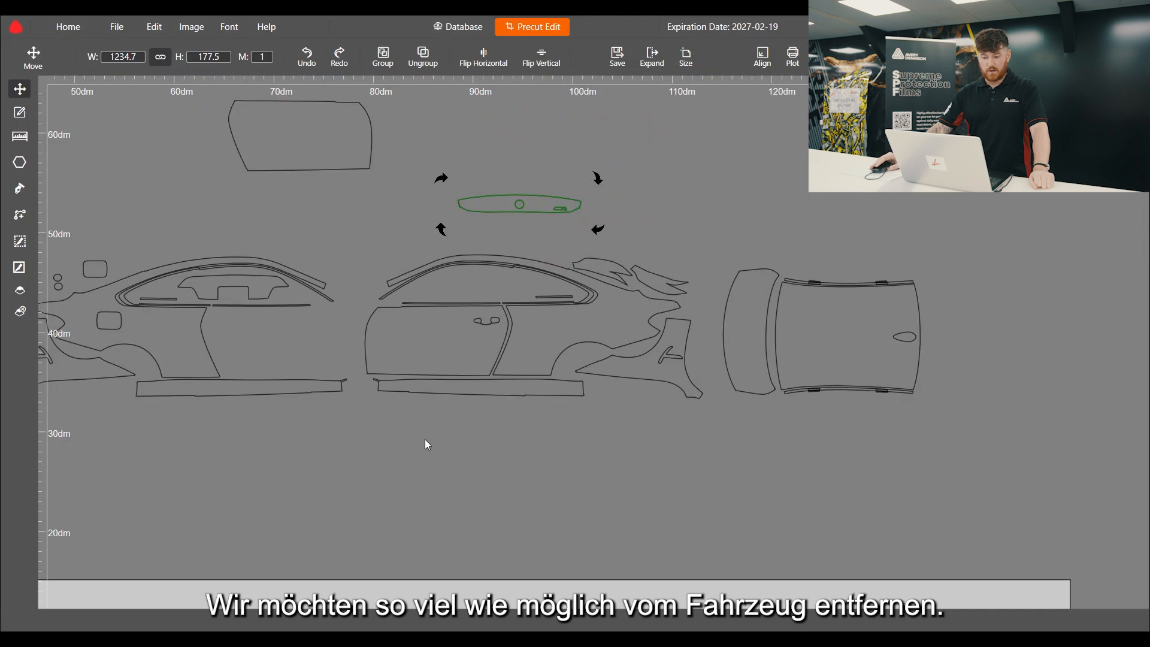
scroll(468, 419, "down", 2)
scroll(598, 343, "up", 4)
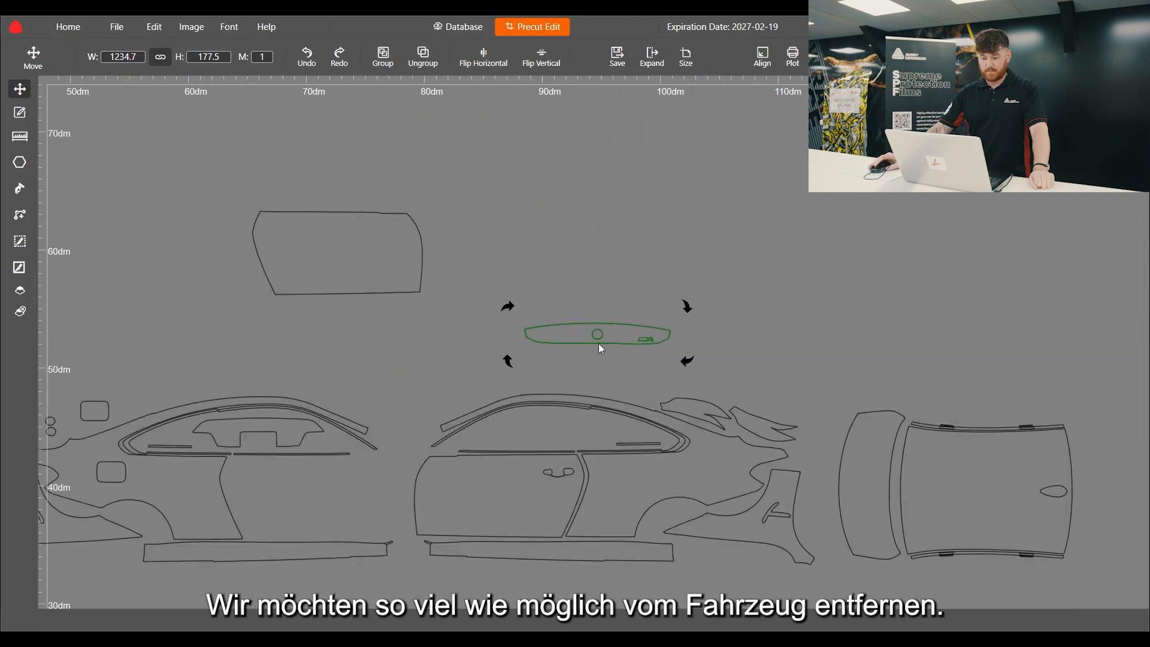
left_click_drag(538, 329, 484, 193)
Delete the round emblem cutout and the M4 badge cutout from the trunk panel by removing their nodes
scroll(679, 214, "up", 3)
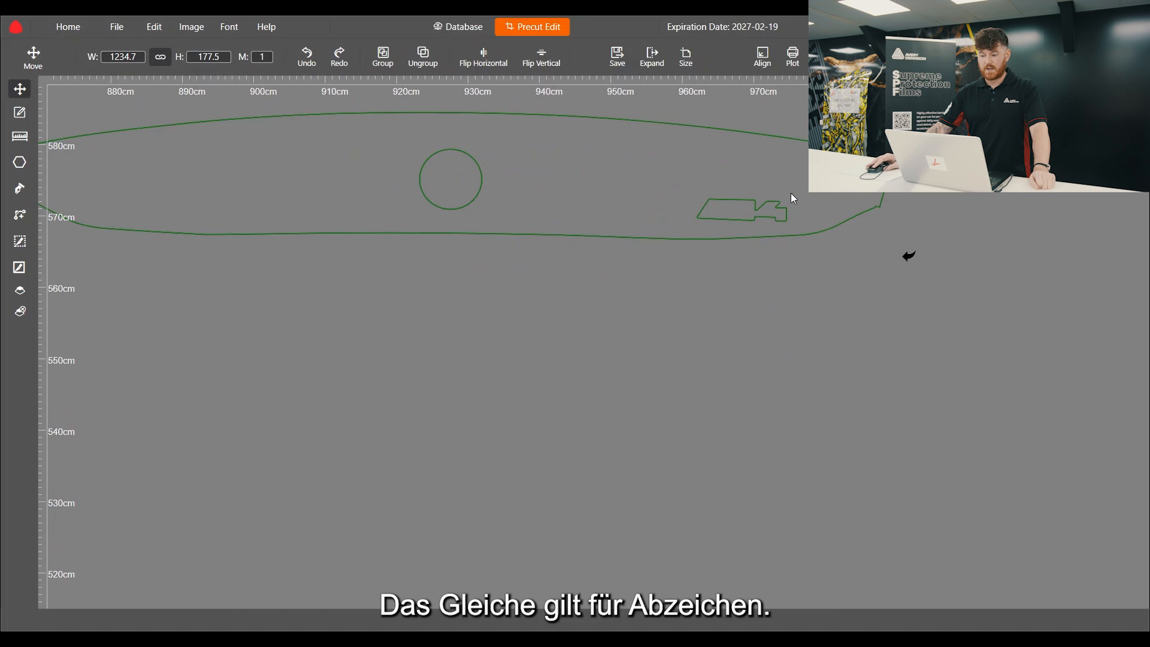
scroll(528, 247, "down", 2)
scroll(499, 192, "up", 2)
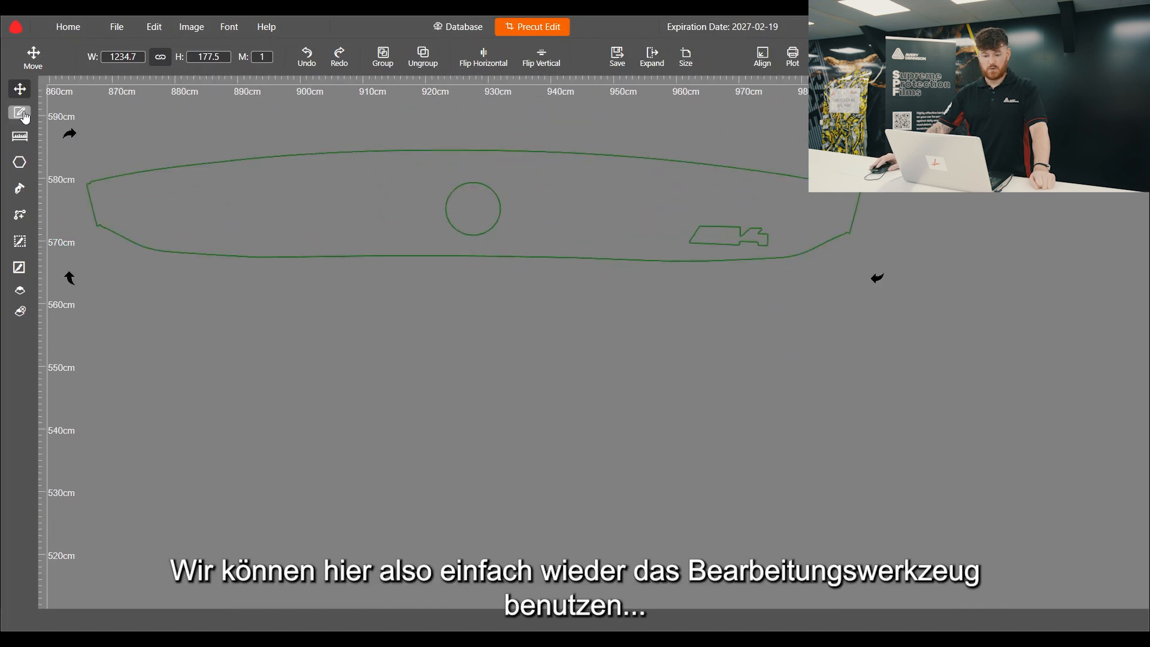
left_click(20, 113)
scroll(437, 201, "up", 2)
left_click_drag(425, 157, 591, 279)
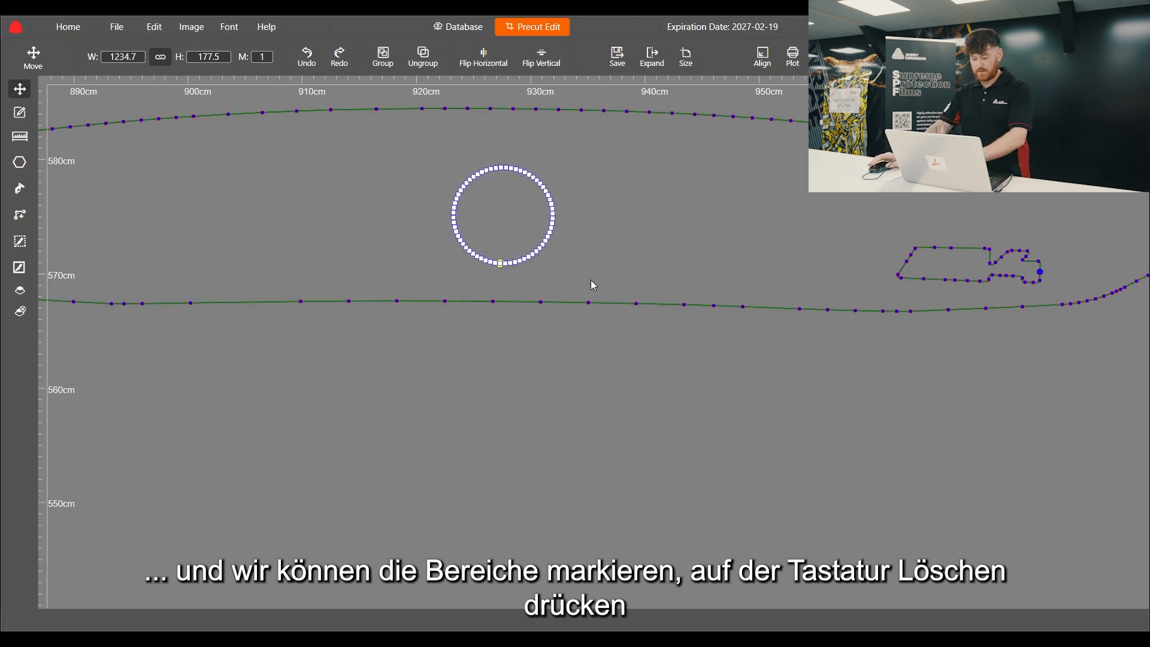
key("Delete")
scroll(465, 264, "down", 2)
scroll(792, 267, "up", 4)
left_click_drag(557, 197, 882, 315)
key("Delete")
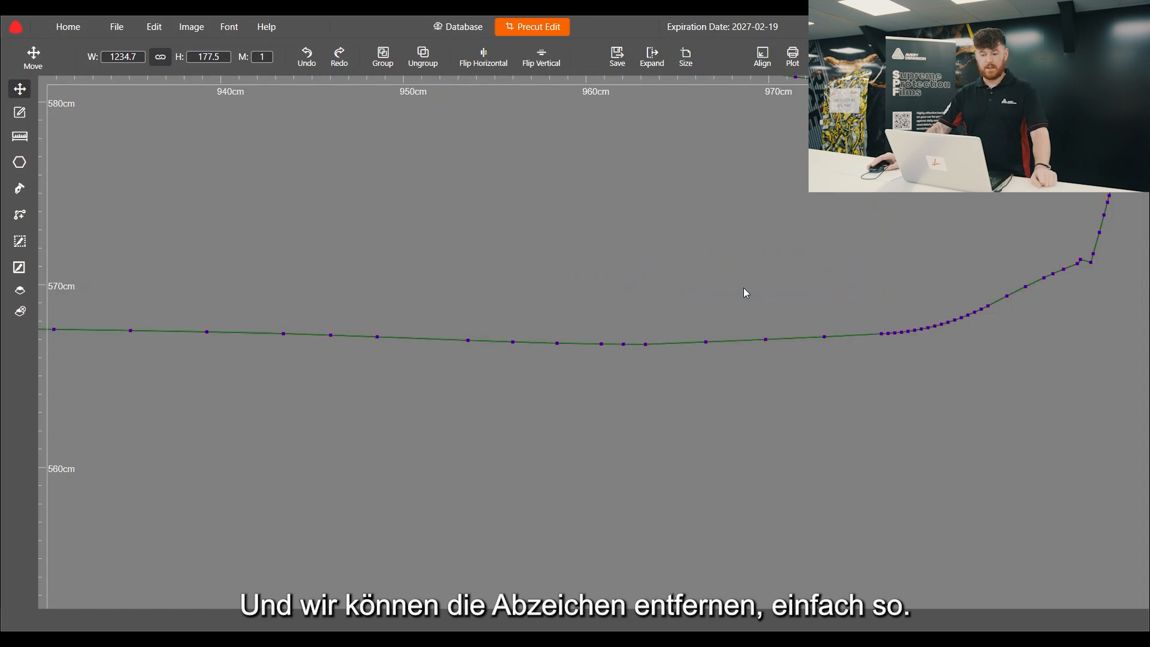
scroll(746, 289, "down", 2)
scroll(850, 376, "down", 2)
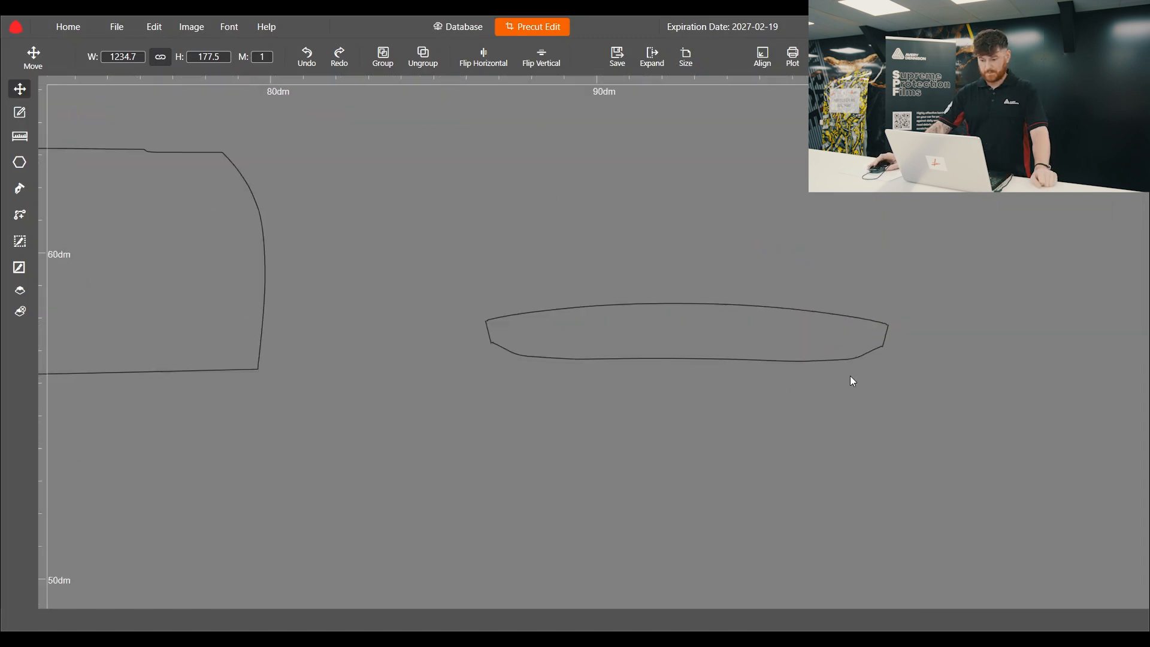
Move the rear quarter panel with its roof strip from the side view with the door handle into the empty area above the layout
scroll(847, 318, "down", 2)
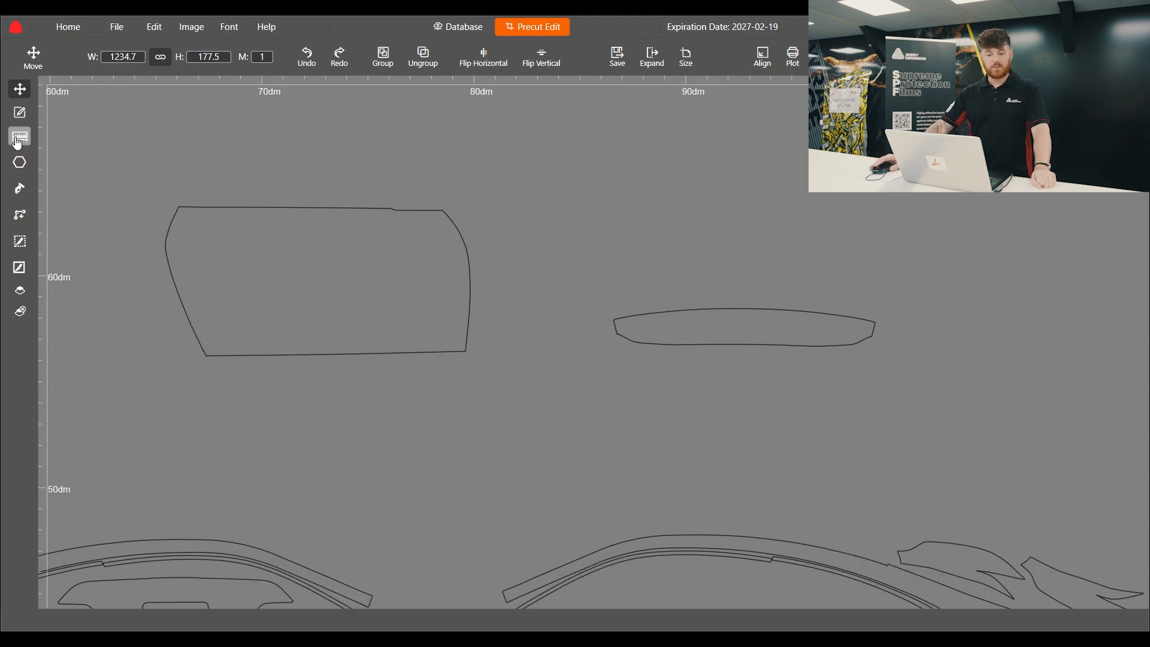
scroll(577, 310, "down", 2)
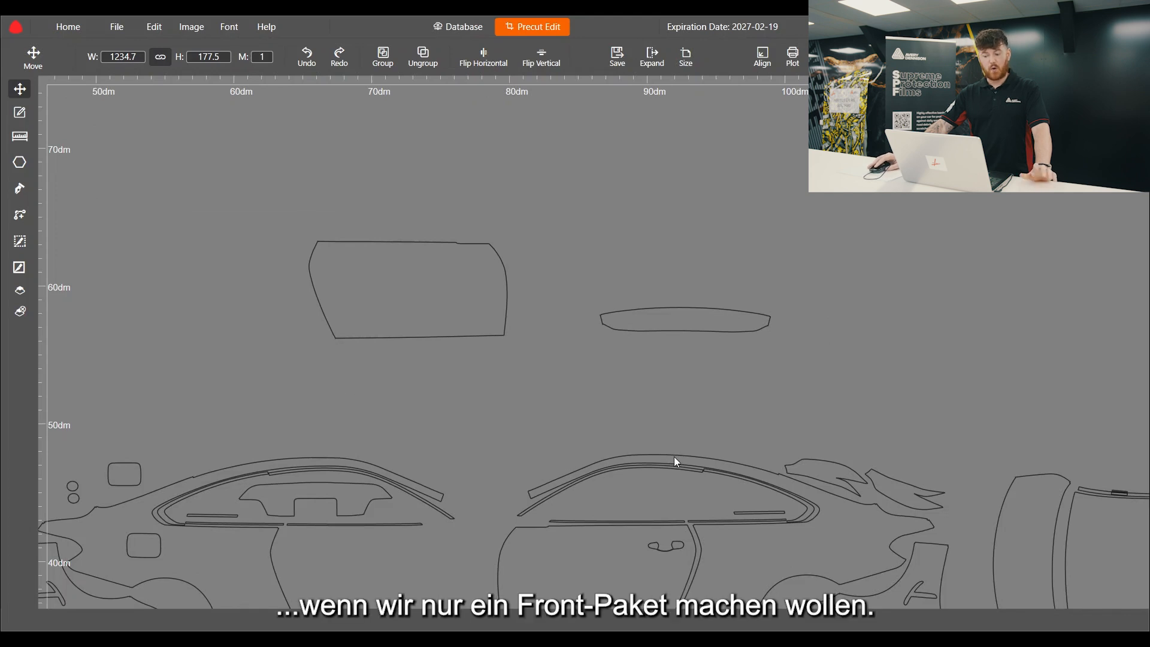
scroll(487, 426, "down", 2)
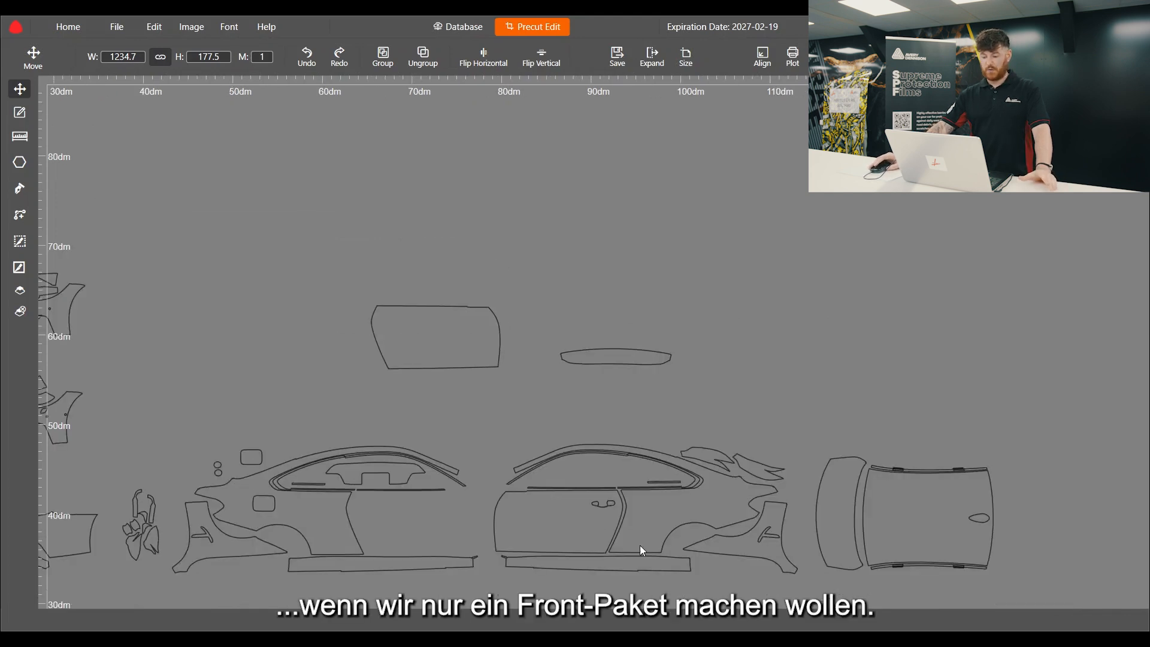
left_click_drag(646, 526, 760, 155)
Place a measurement line about 700 mm long from the front end of the quarter panel's roof strip to its upper edge
scroll(767, 139, "up", 4)
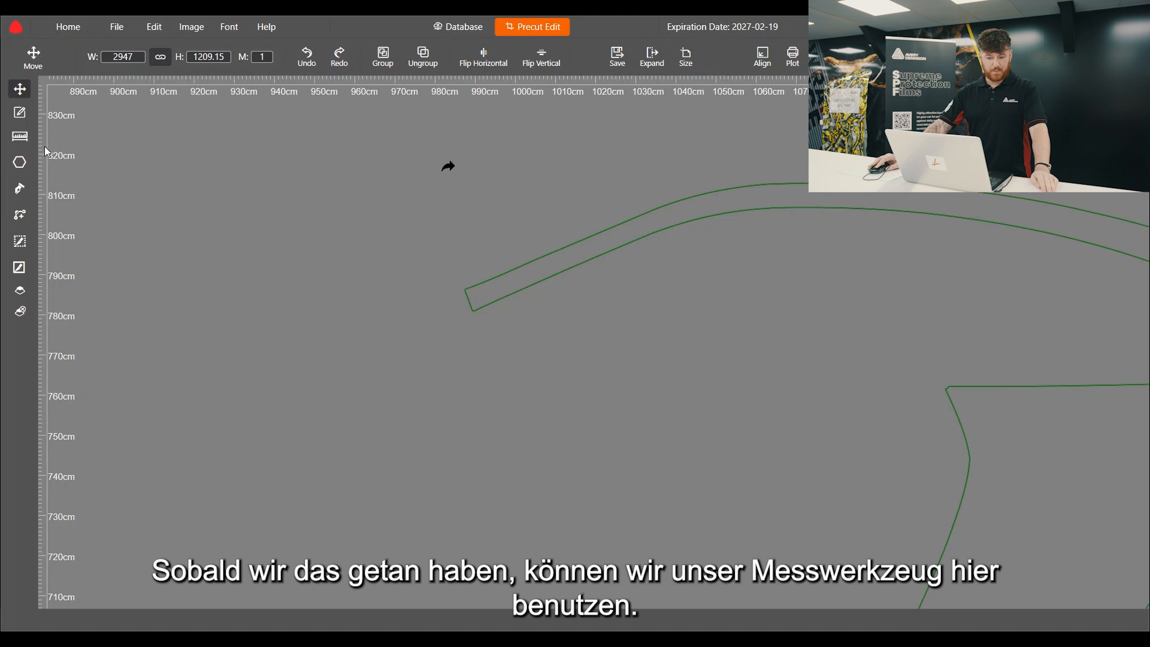
left_click(20, 137)
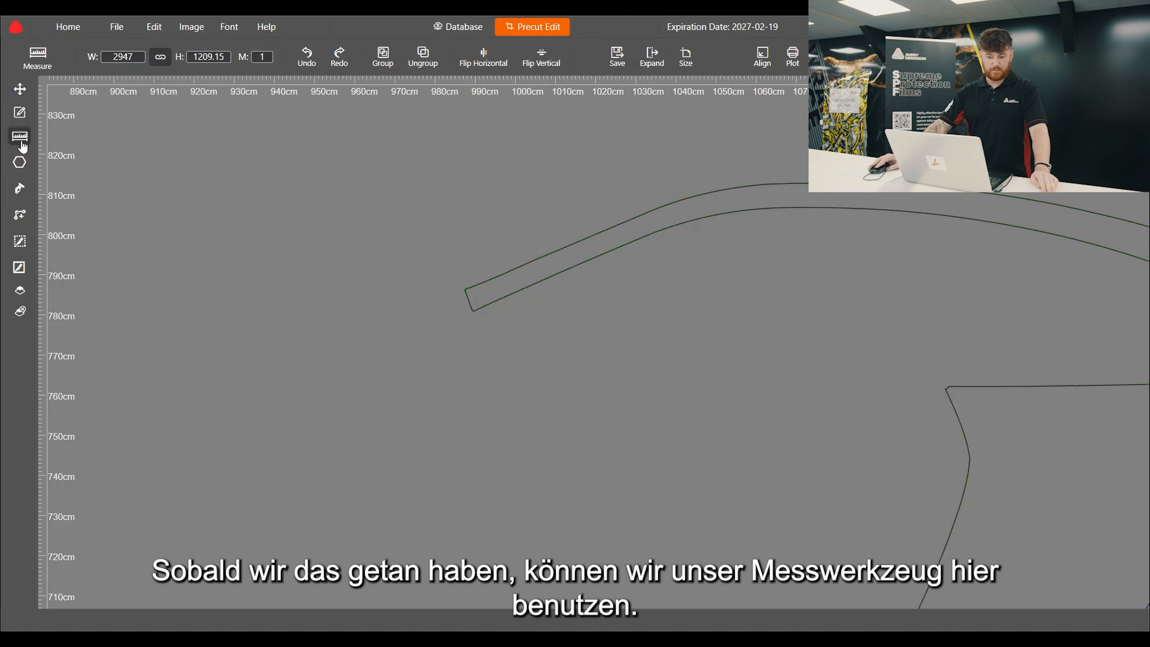
scroll(627, 241, "up", 2)
scroll(229, 307, "up", 6)
scroll(489, 322, "up", 3)
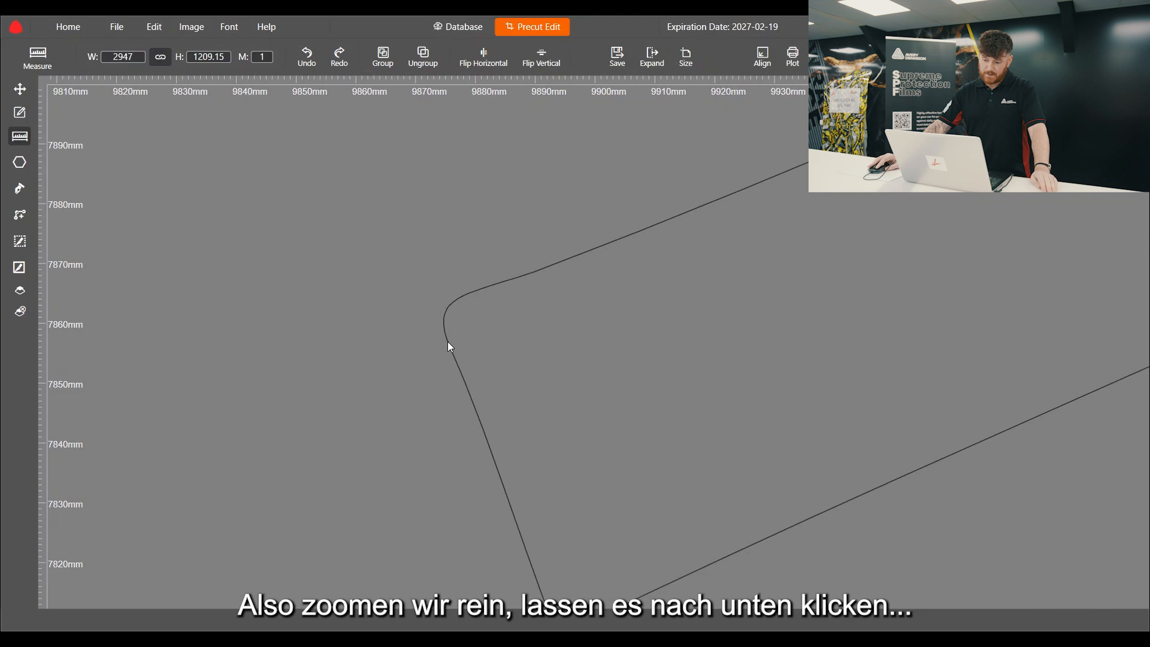
left_click(447, 343)
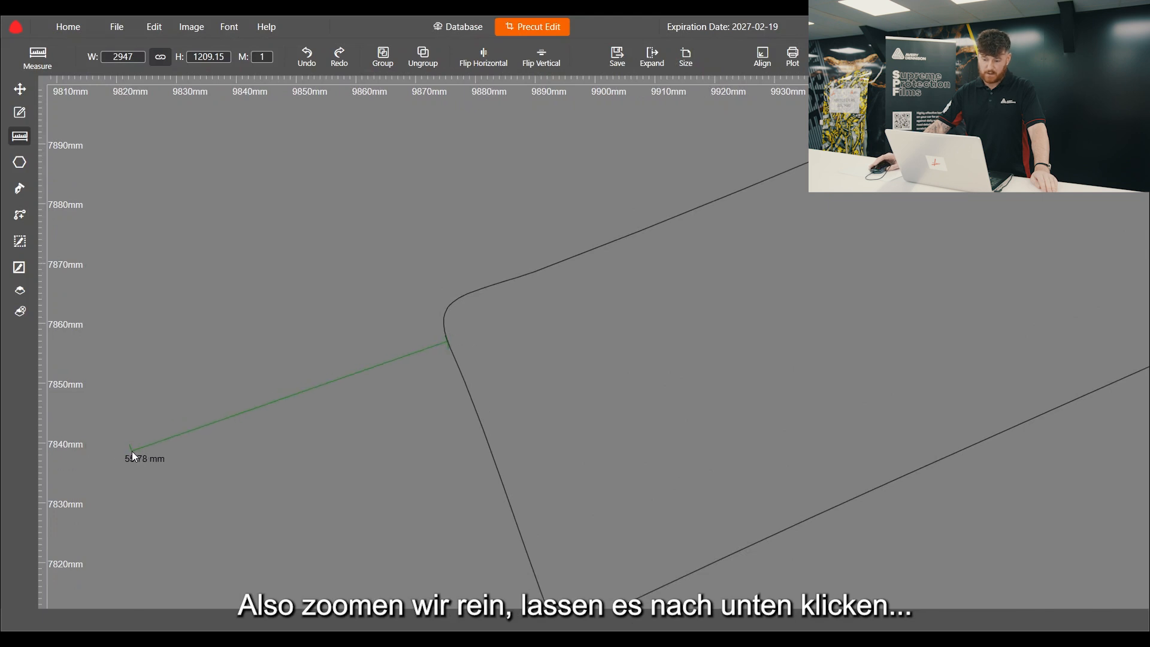
scroll(131, 452, "down", 3)
scroll(132, 452, "down", 3)
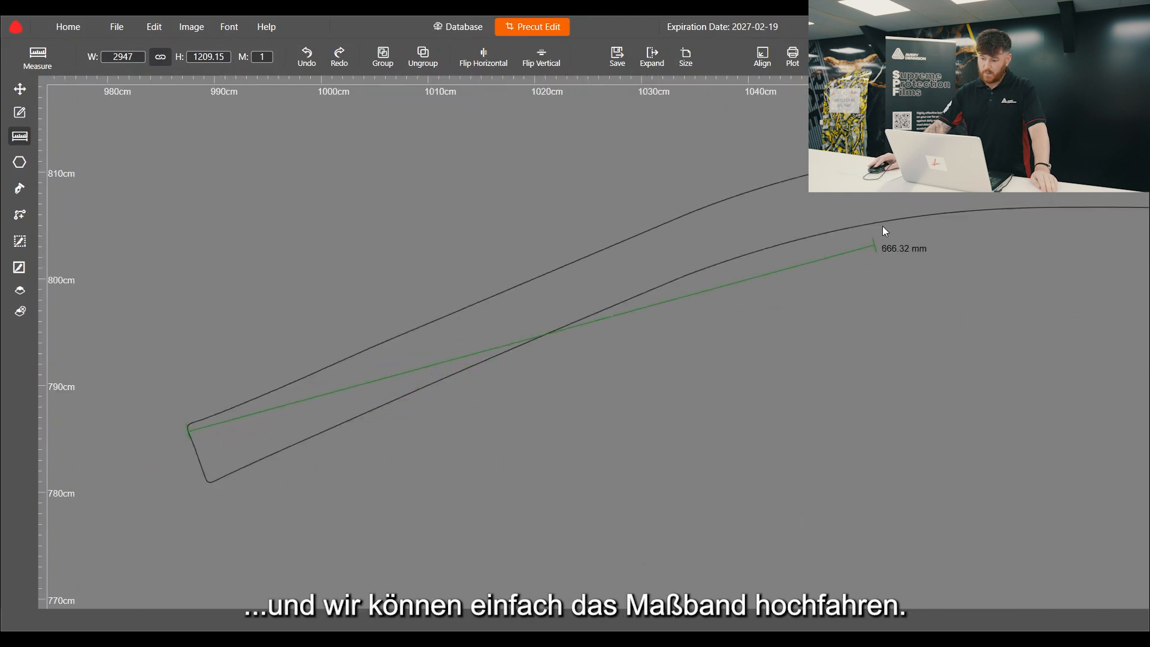
scroll(901, 159, "up", 3)
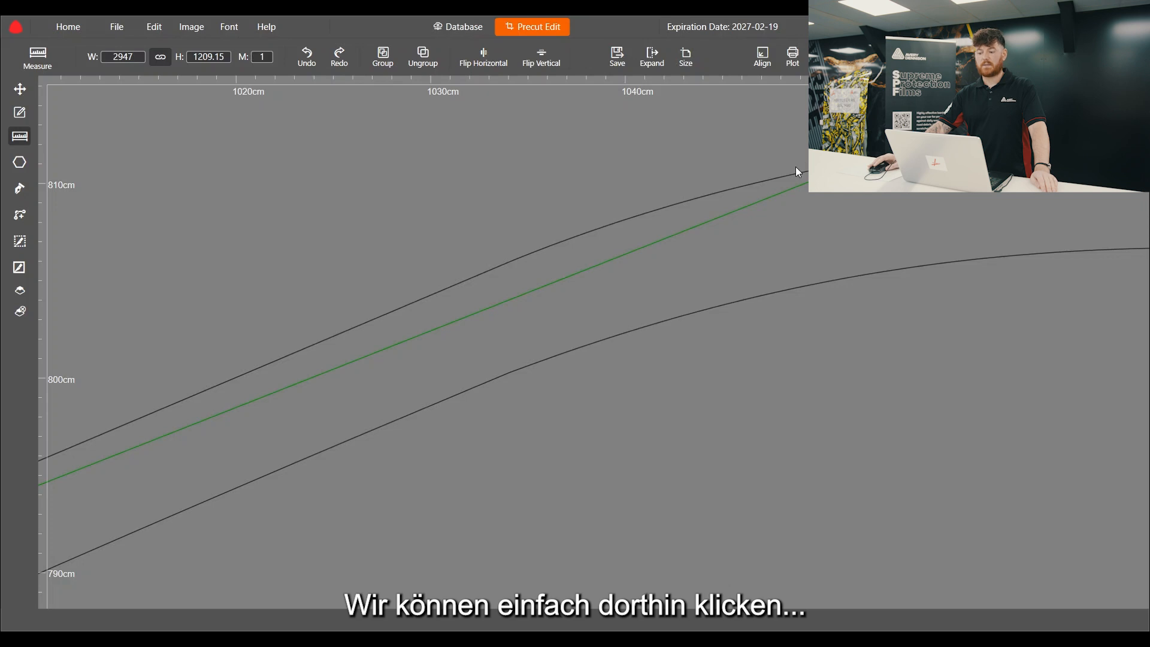
left_click(788, 181)
scroll(482, 339, "down", 3)
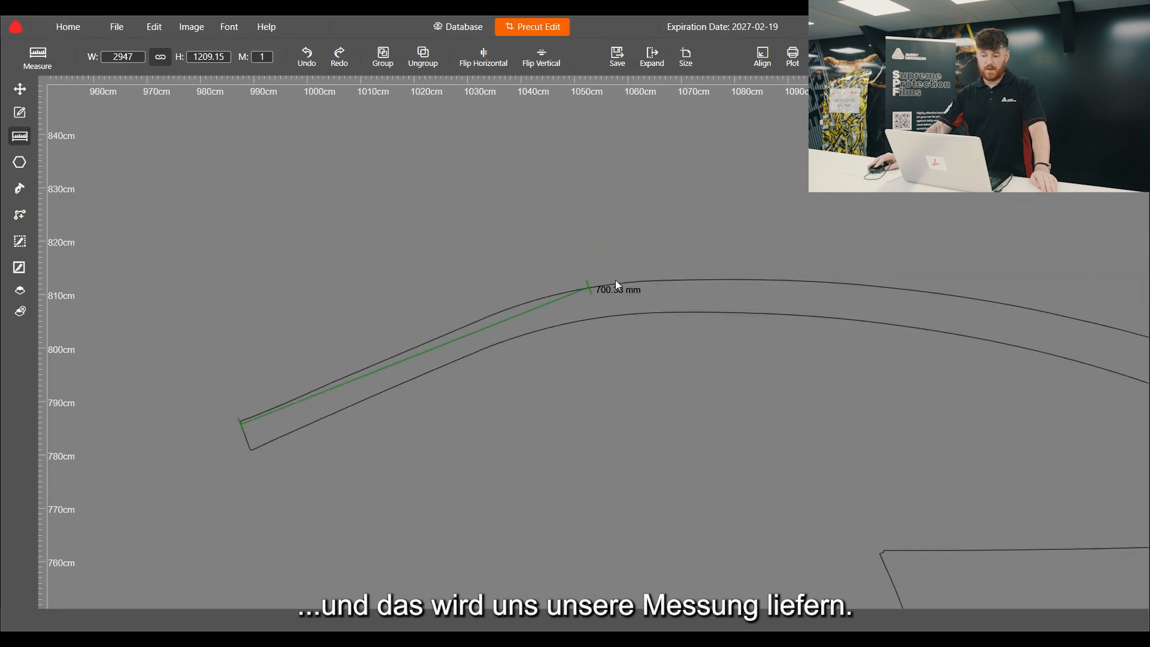
scroll(635, 333, "up", 3)
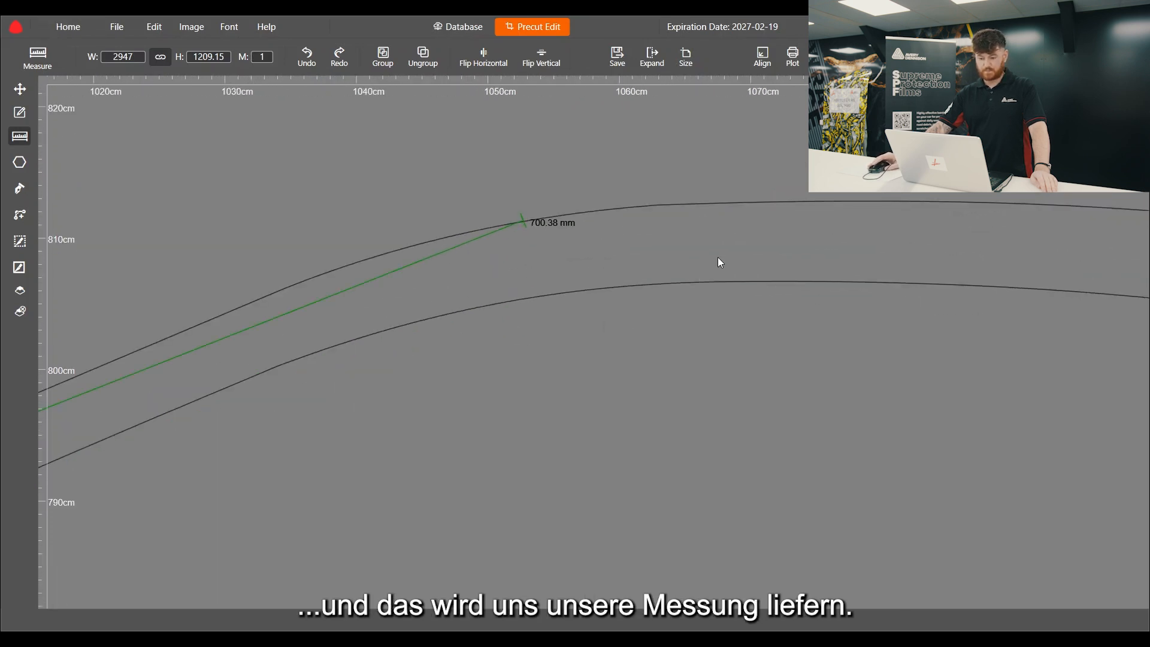
left_click(680, 247)
left_click(53, 132)
left_click(18, 89)
scroll(461, 270, "down", 4)
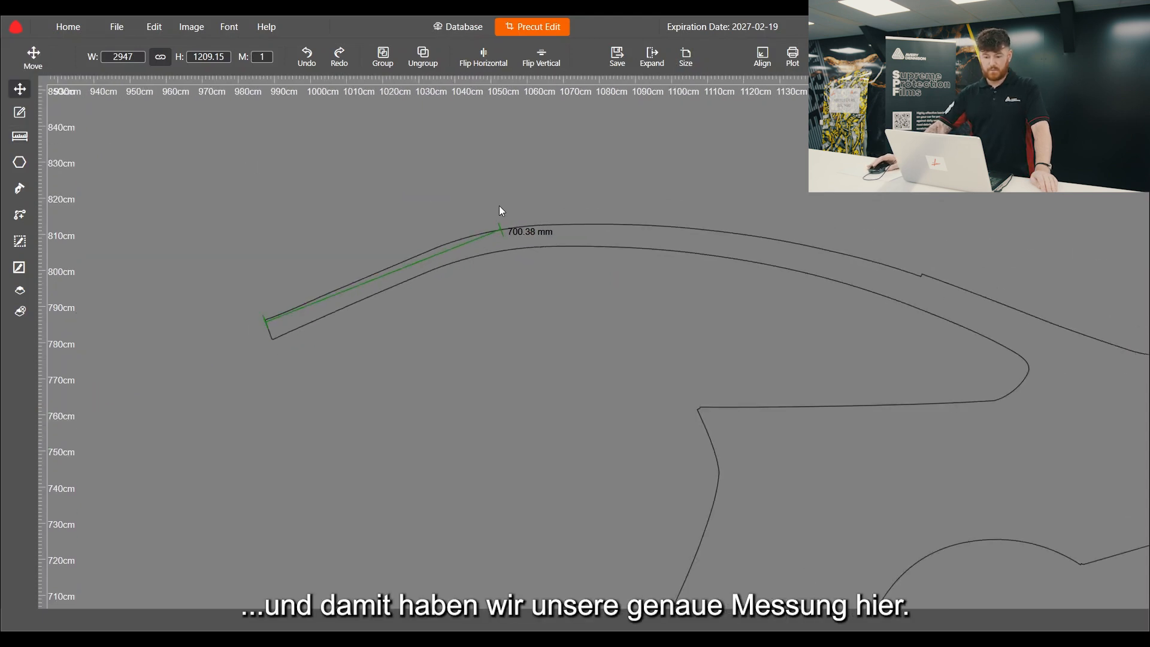
scroll(412, 274, "up", 3)
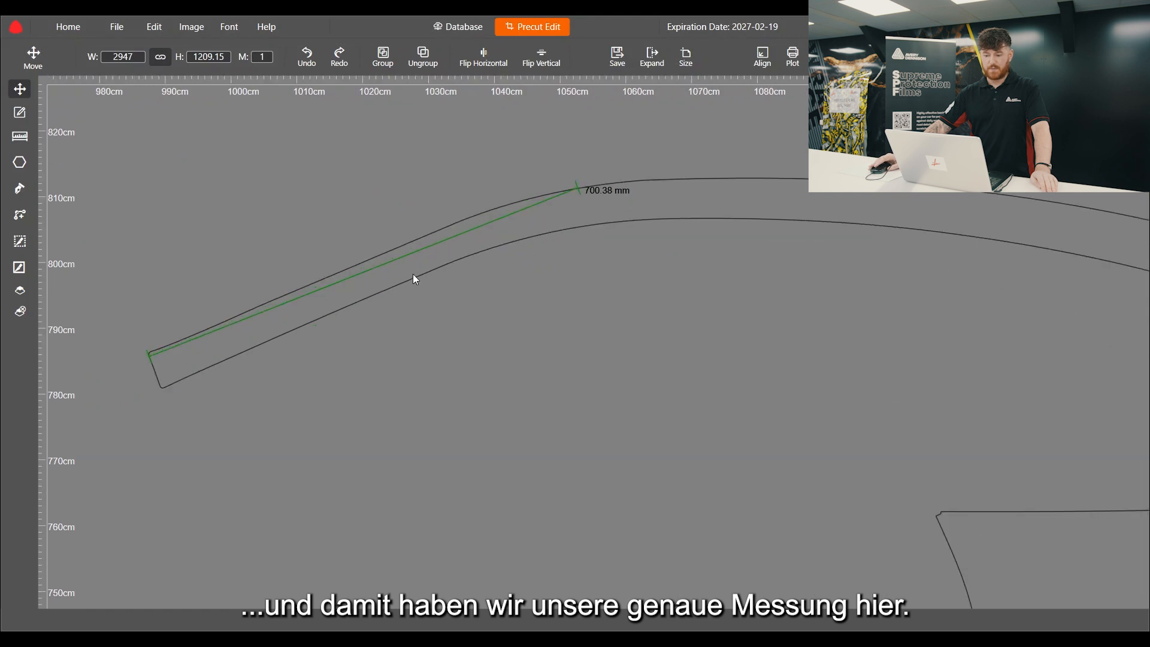
left_click(647, 190)
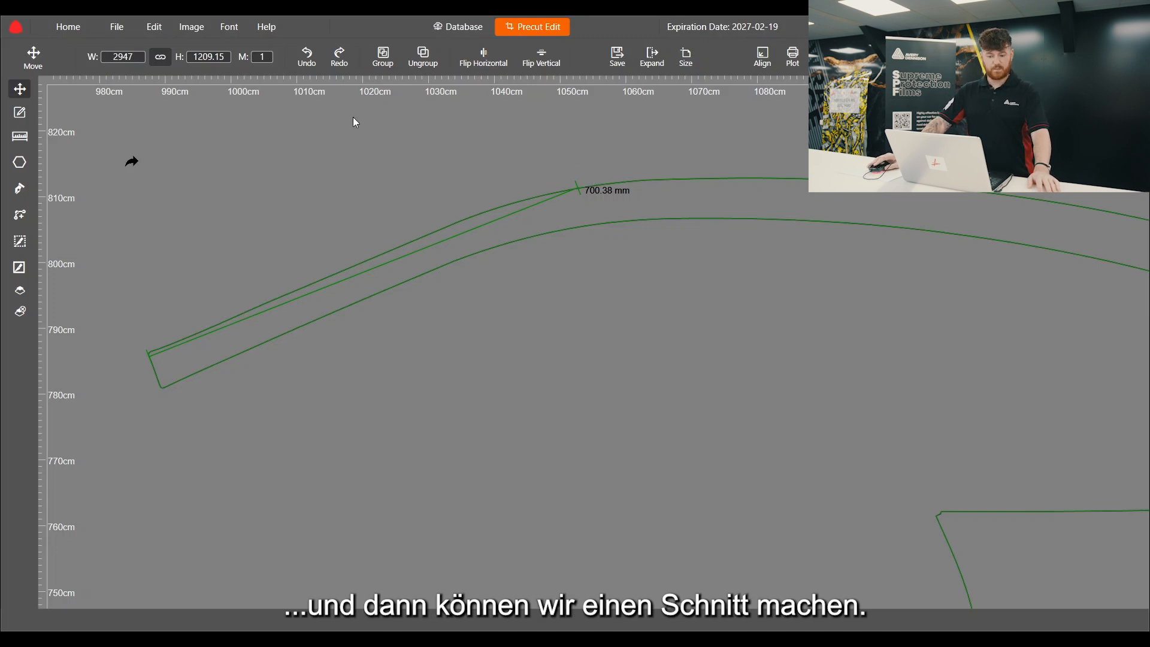
left_click(121, 176)
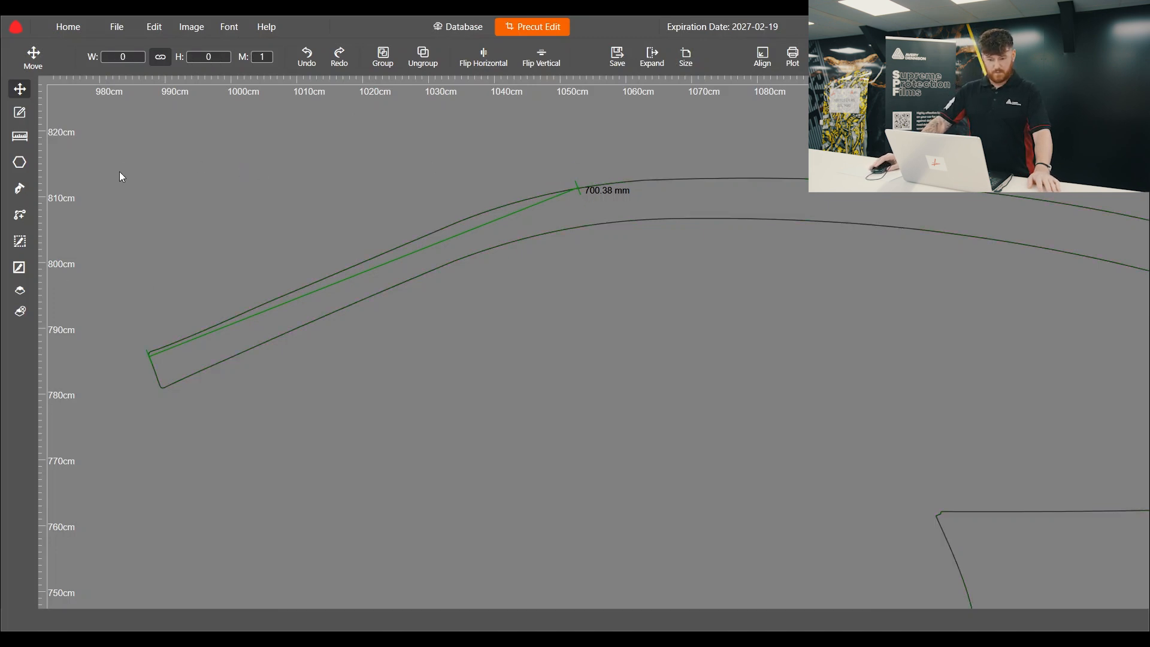
Add an ellipse shape in the empty area above the quarter panel's measured roof strip
left_click(18, 166)
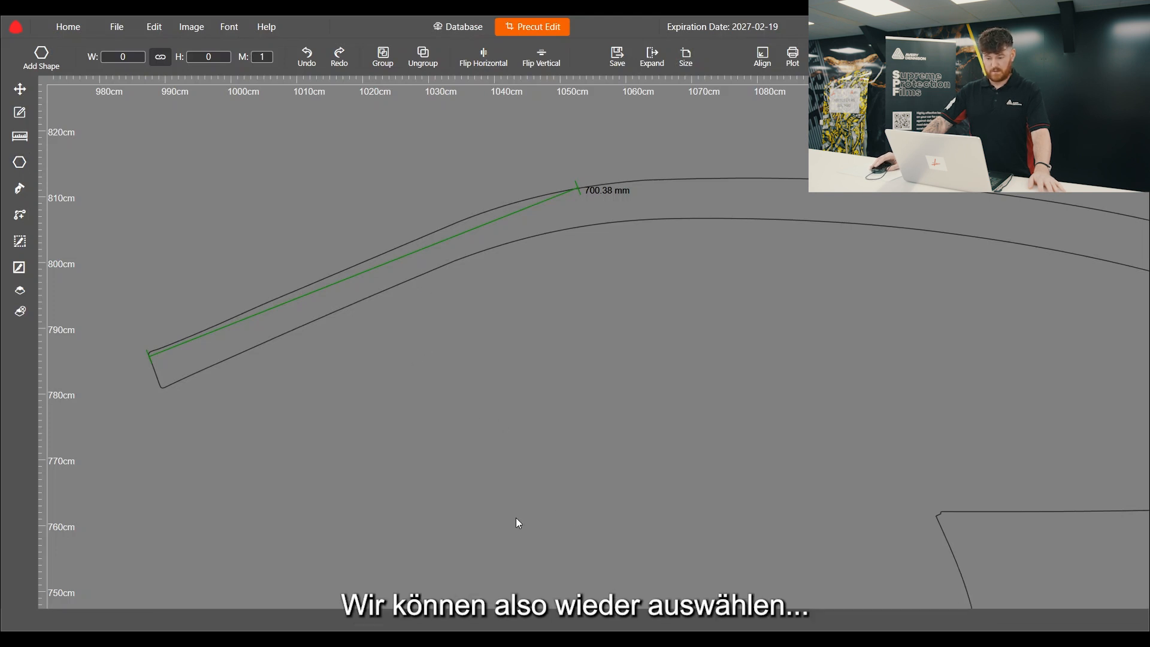
scroll(517, 520, "down", 5)
left_click_drag(424, 199, 515, 261)
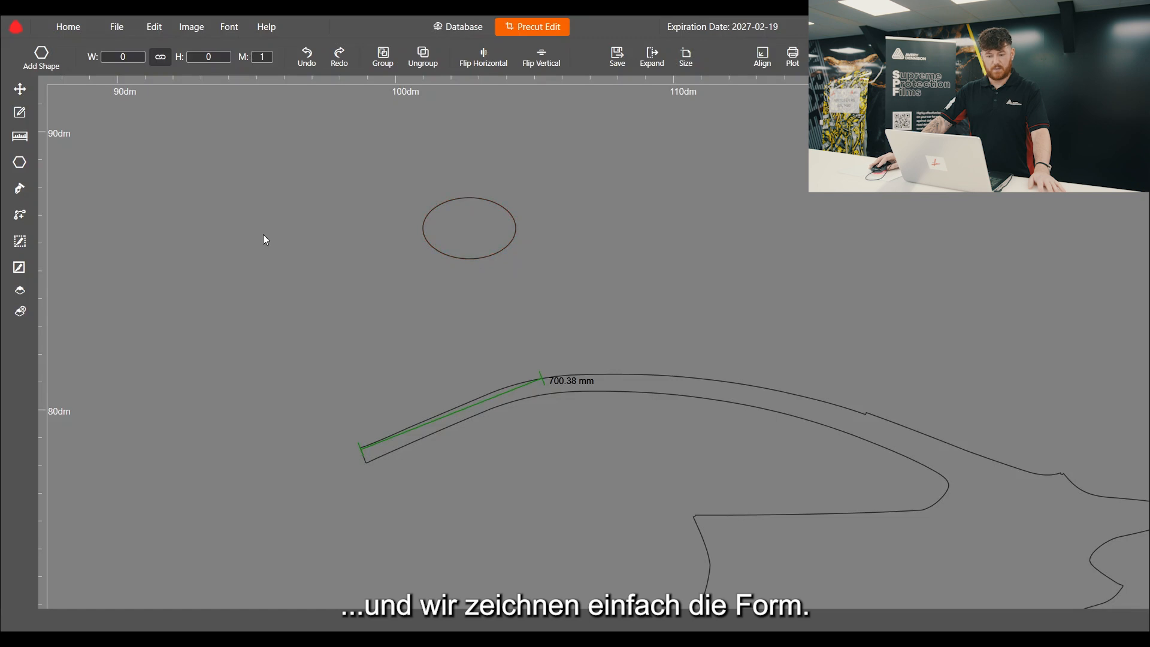
left_click(20, 88)
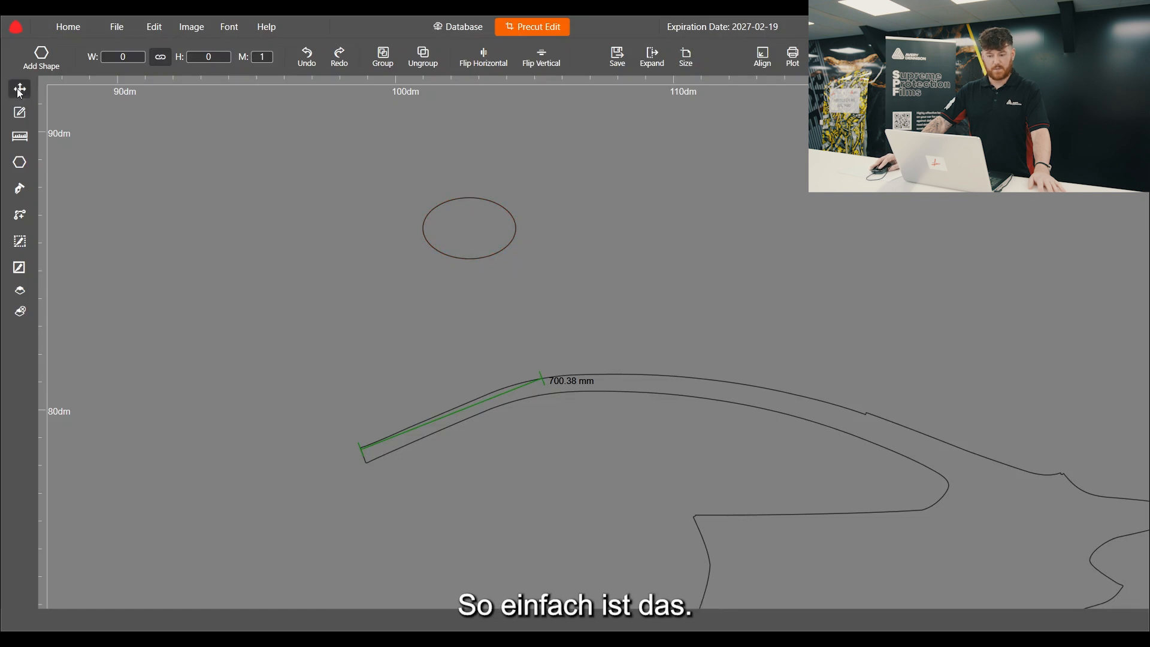
left_click(20, 163)
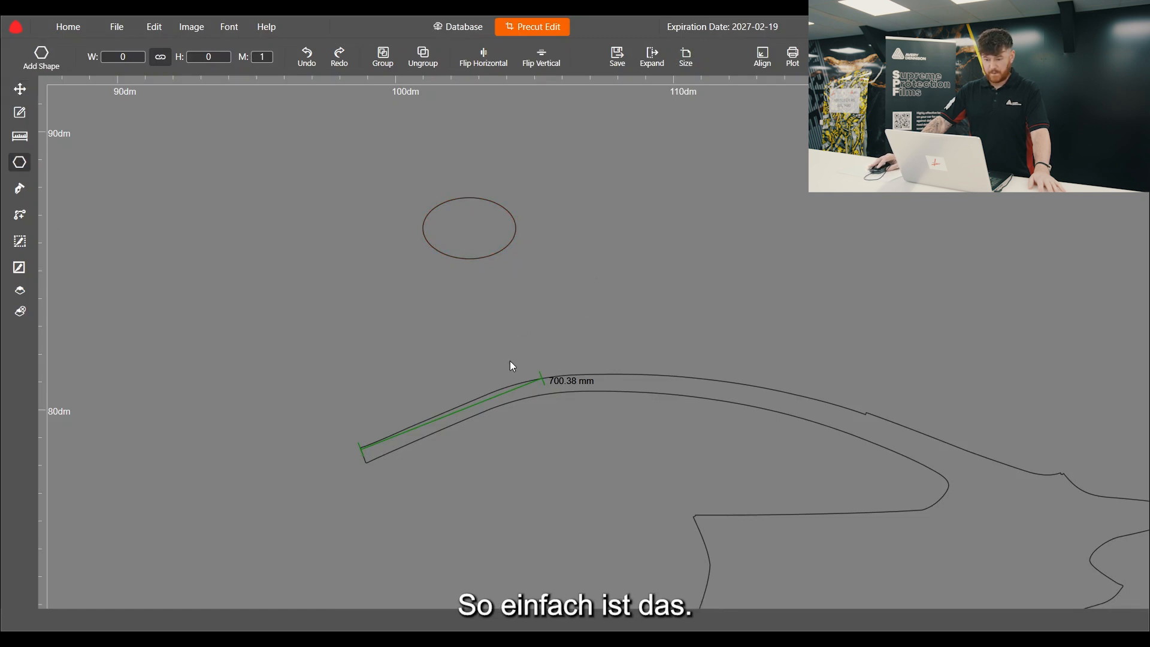
Add a diamond shape about 220 by 248 mm and place it close beside the ellipse
left_click_drag(558, 202, 619, 271)
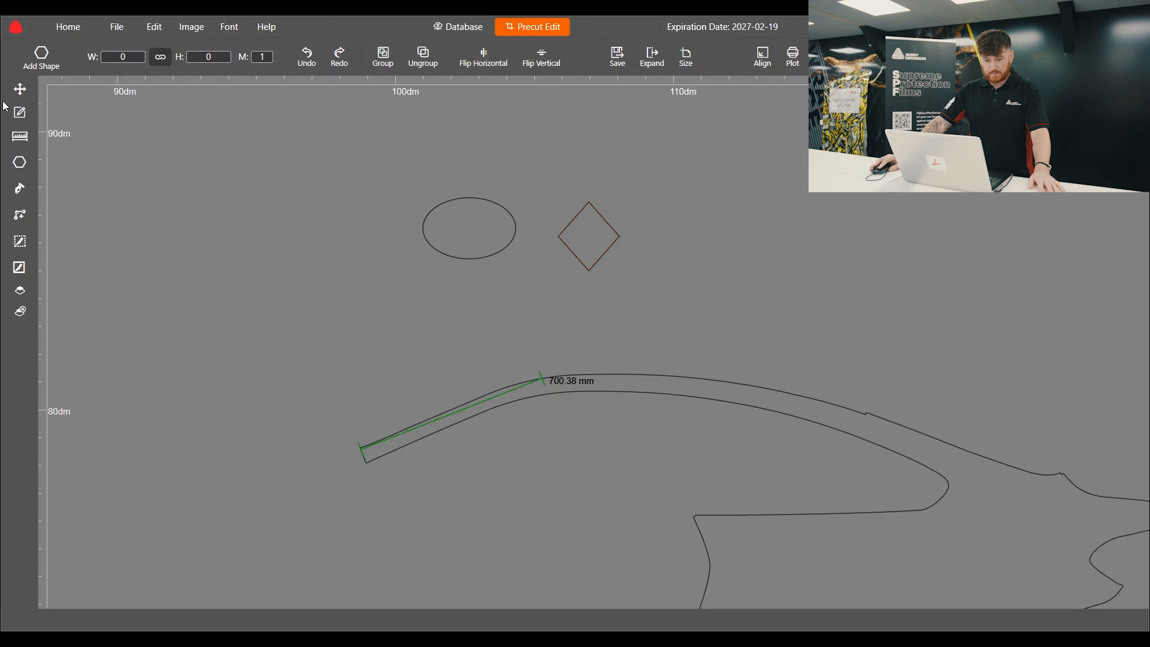
left_click(20, 89)
scroll(579, 239, "up", 3)
left_click_drag(599, 261, 534, 243)
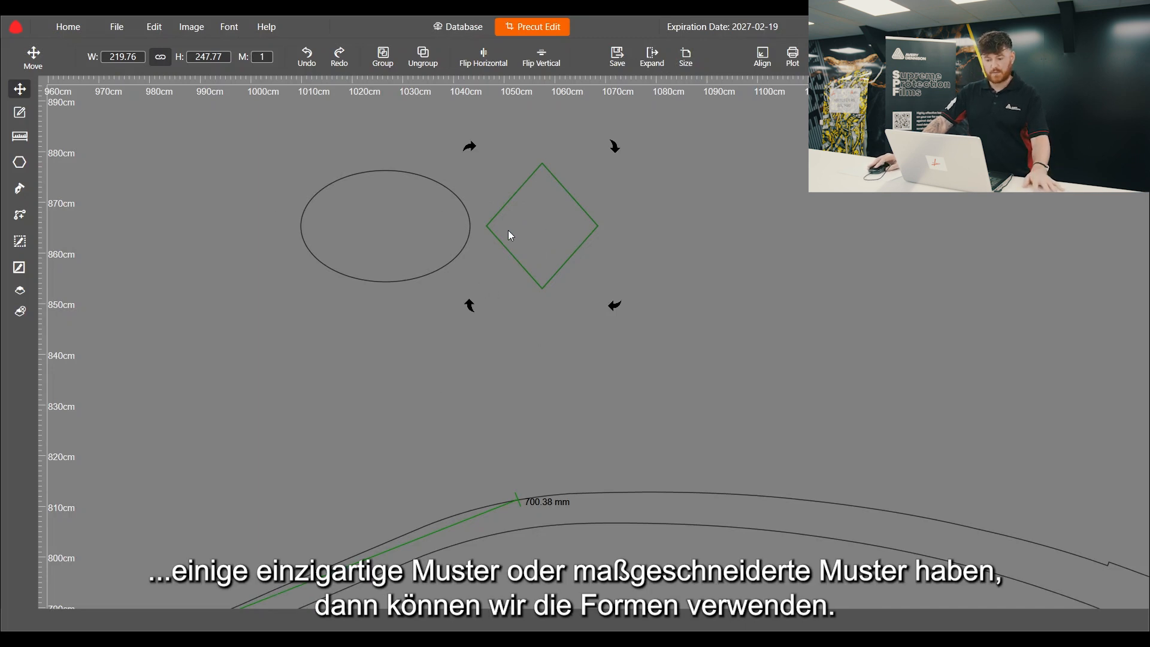
left_click(19, 91)
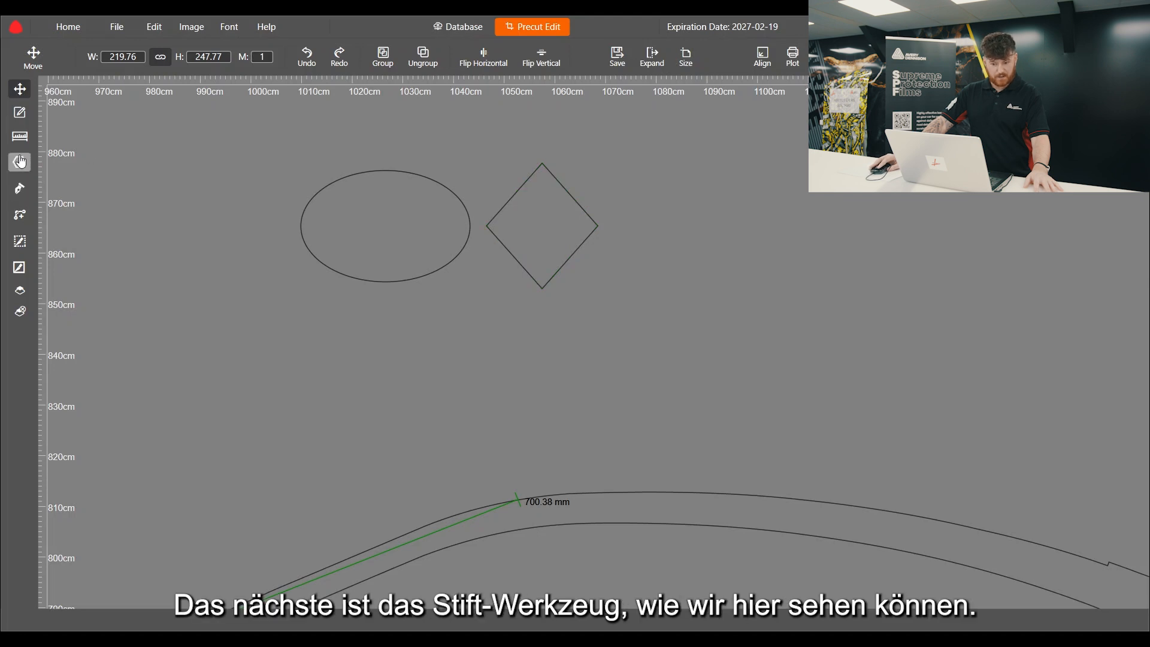
Draw a closed irregular six-cornered polygon about 501 by 283 mm with the Pen tool in the empty area beside the diamond
left_click(20, 190)
scroll(418, 380, "down", 2)
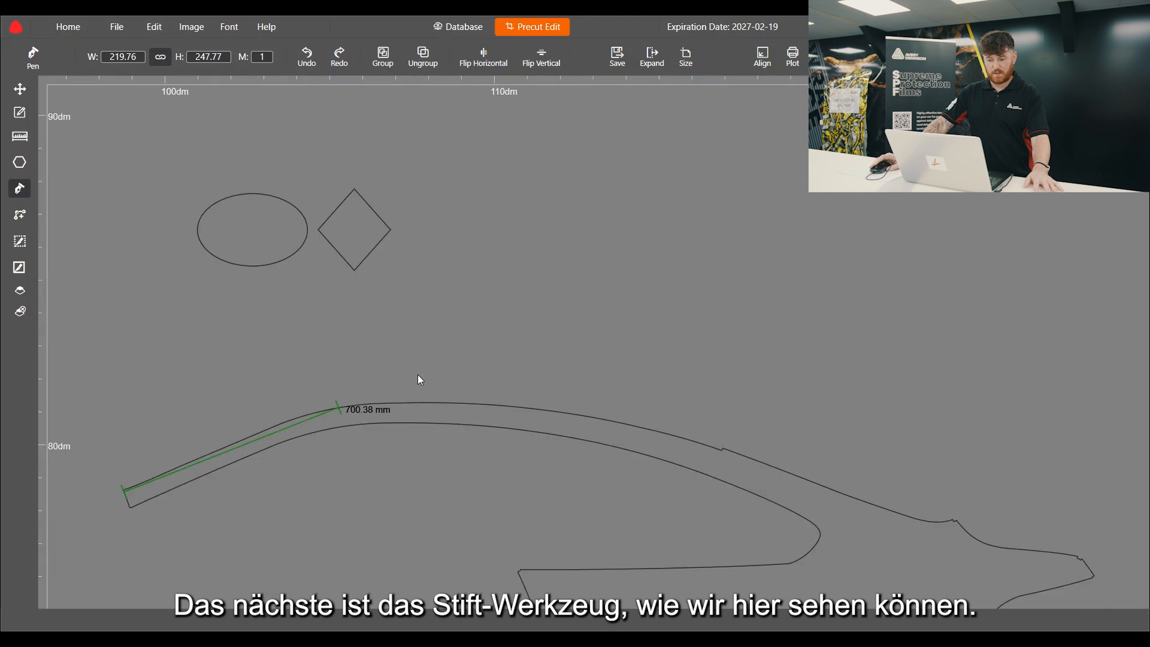
scroll(529, 188, "up", 1)
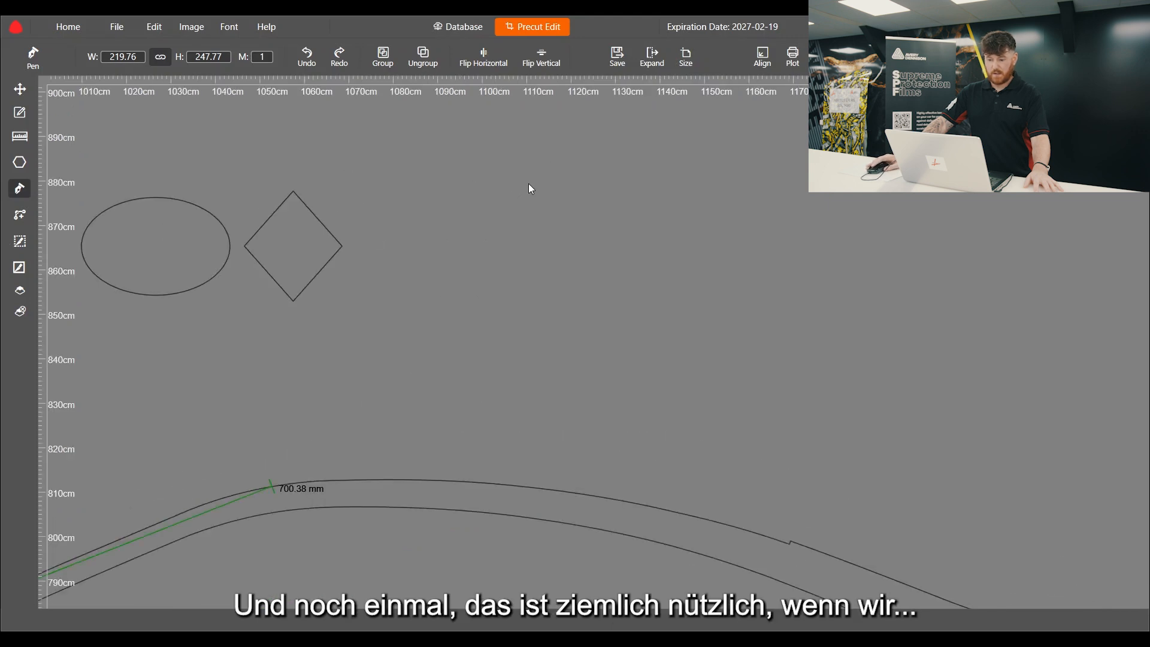
left_click(438, 204)
left_click(480, 279)
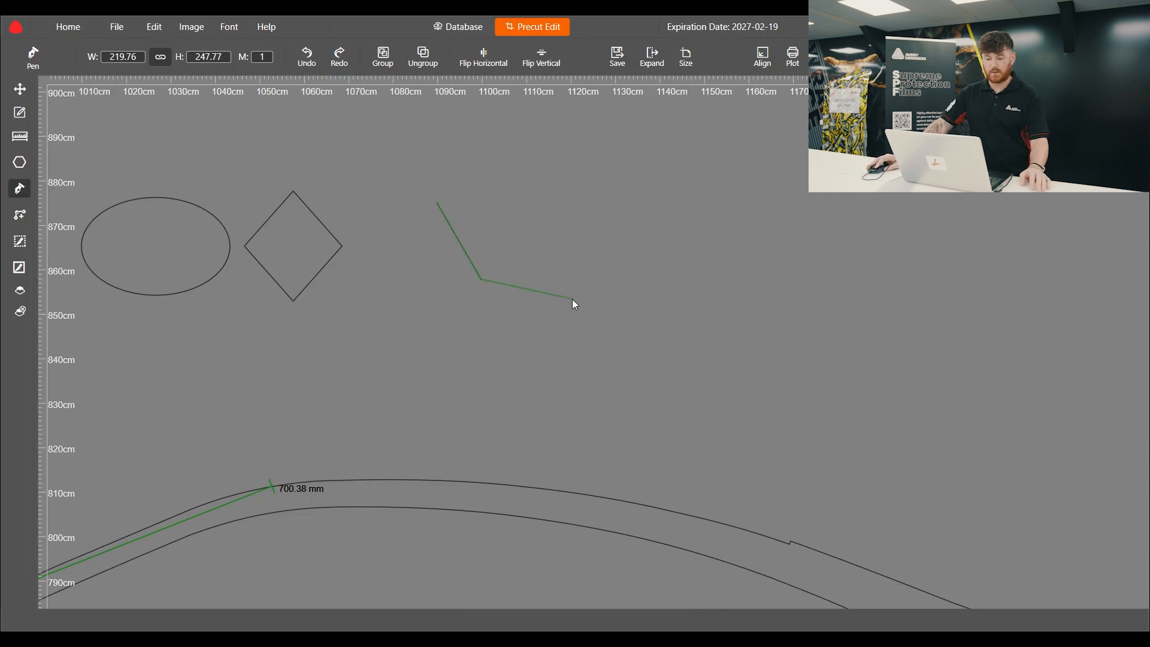
left_click(572, 298)
left_click(659, 206)
left_click(581, 174)
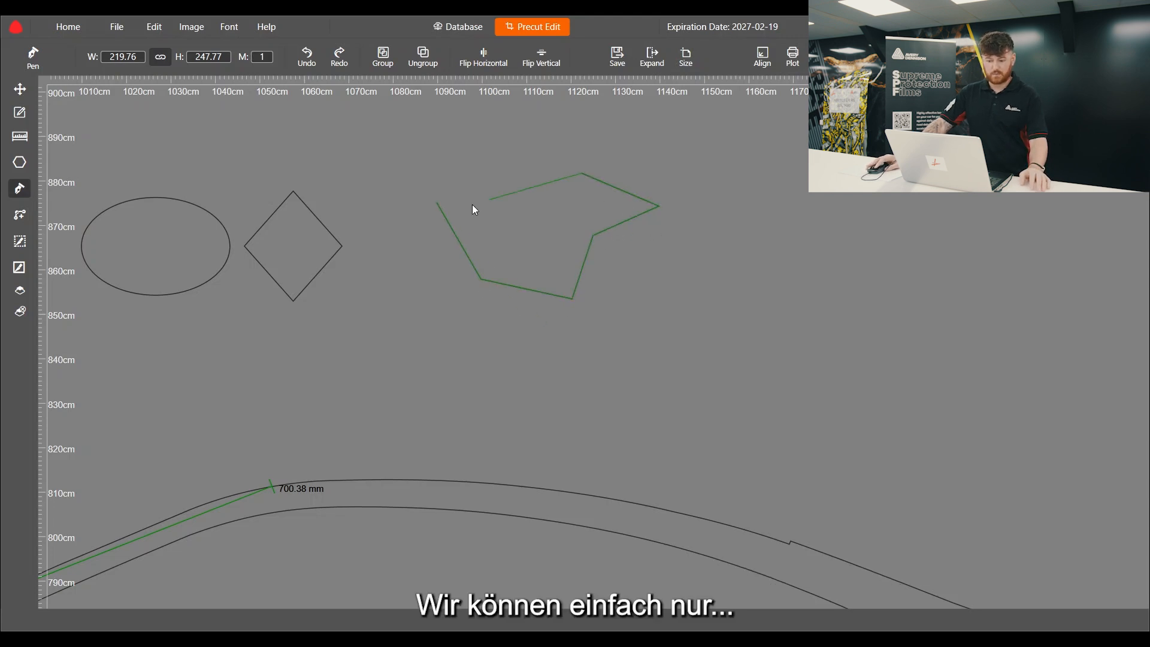
left_click(438, 204)
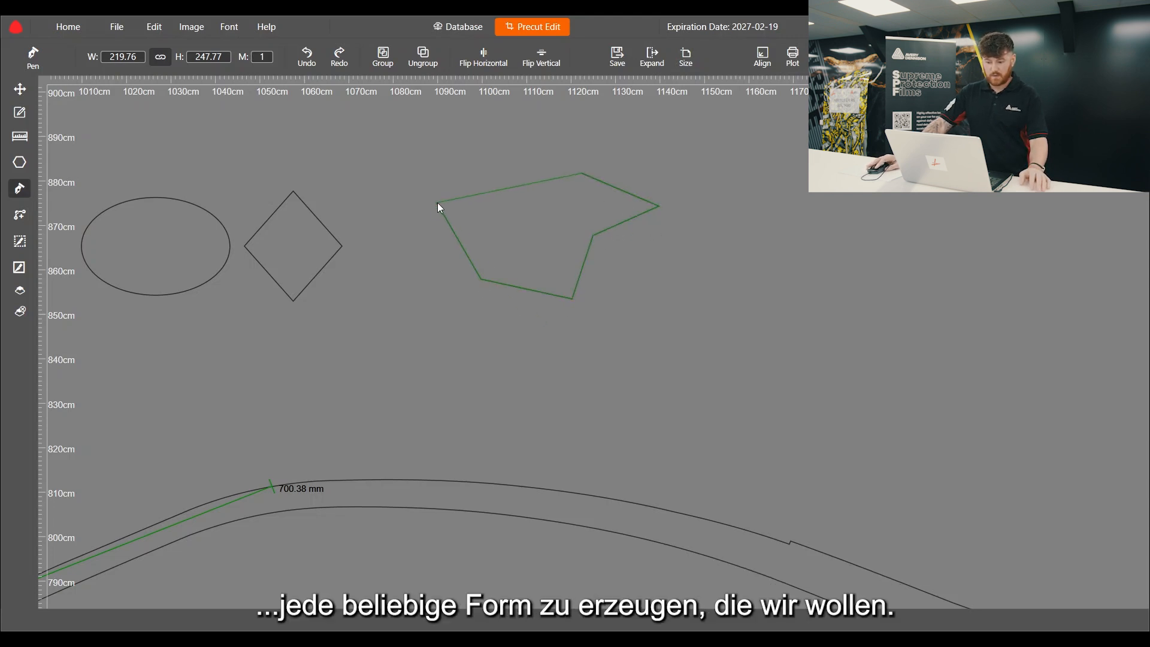
left_click(20, 90)
scroll(479, 299, "down", 2)
left_click(517, 219)
scroll(596, 216, "up", 2)
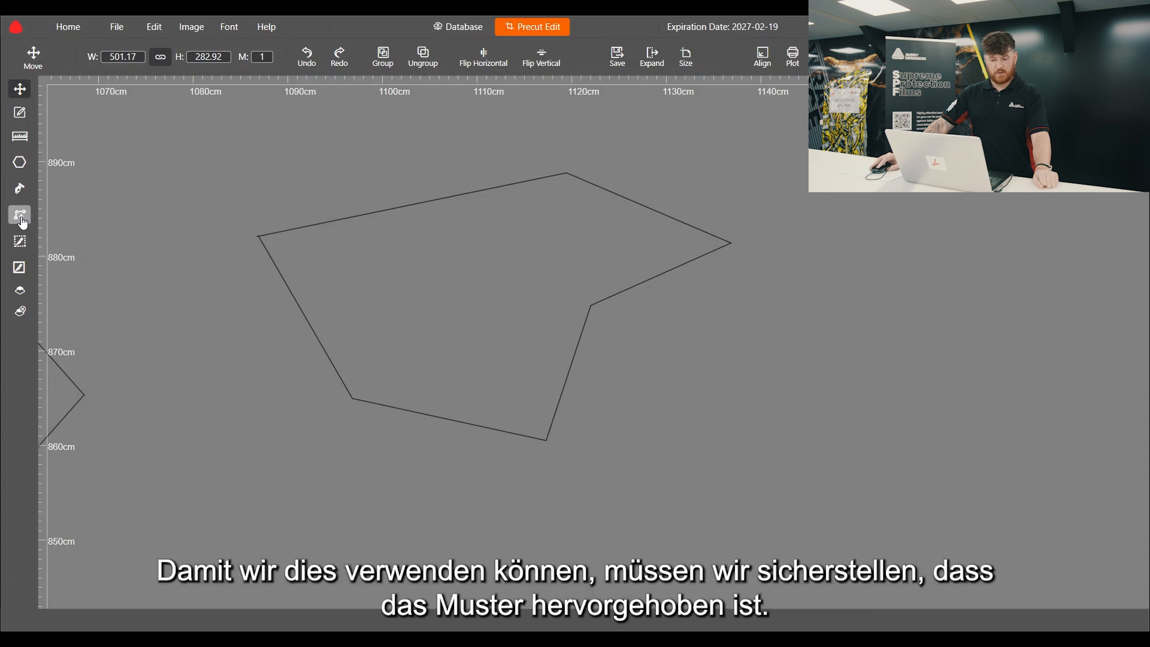
Add a node on the polygon's long upper edge, near its leftmost corner
left_click(334, 258)
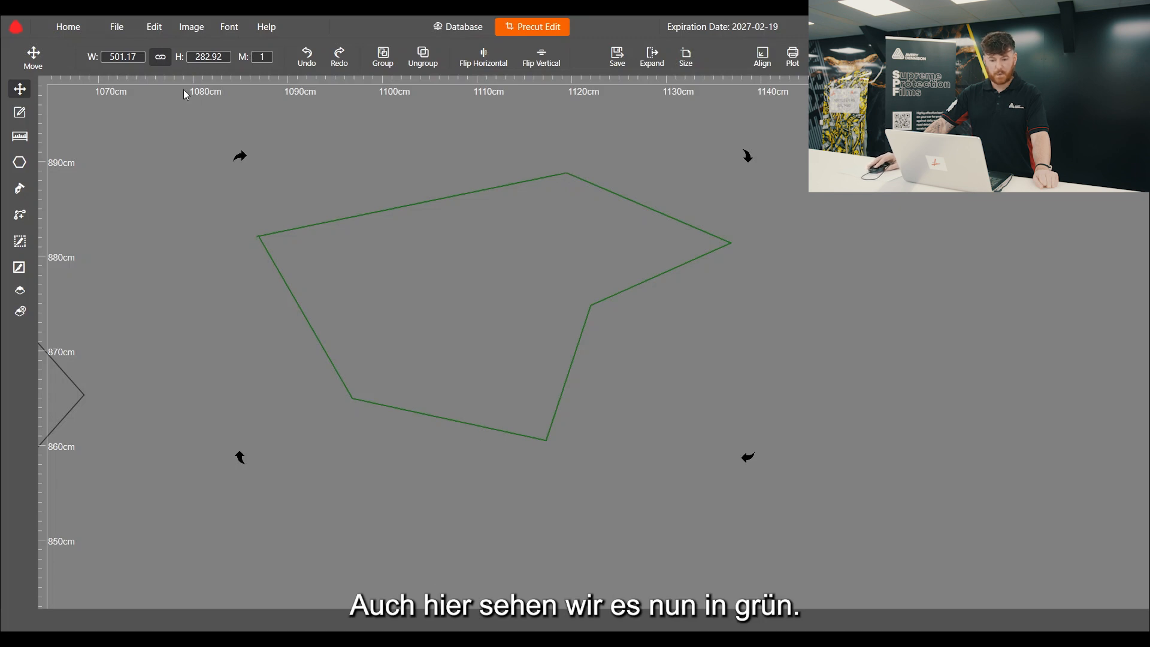
left_click(20, 114)
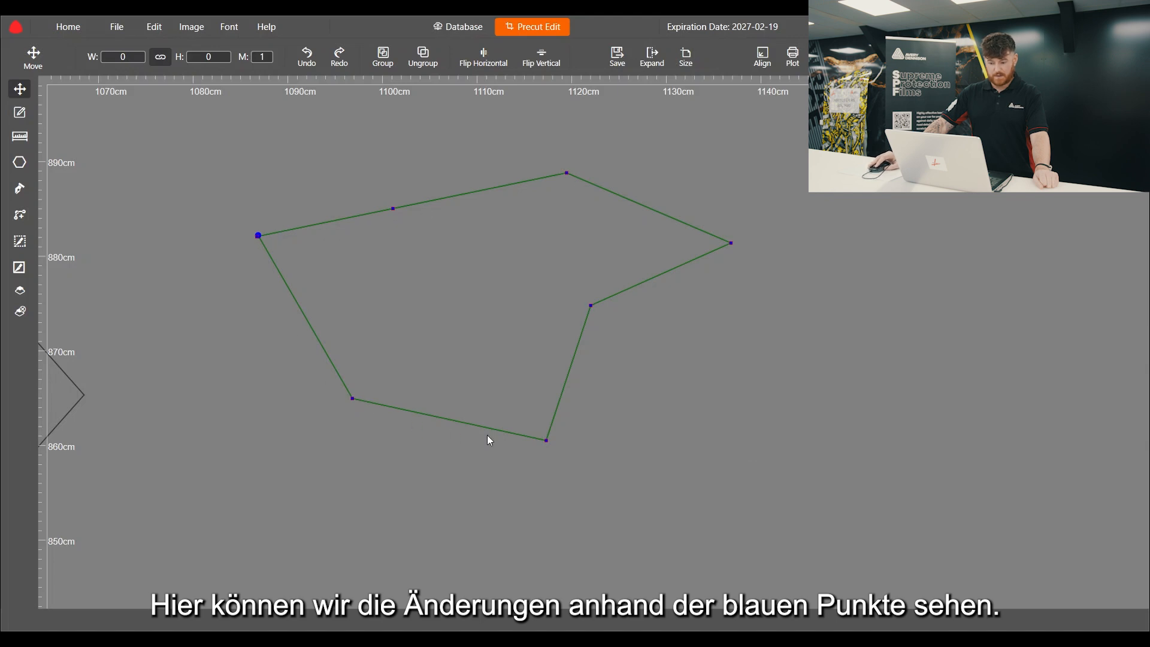
left_click(22, 218)
left_click_drag(304, 203, 322, 248)
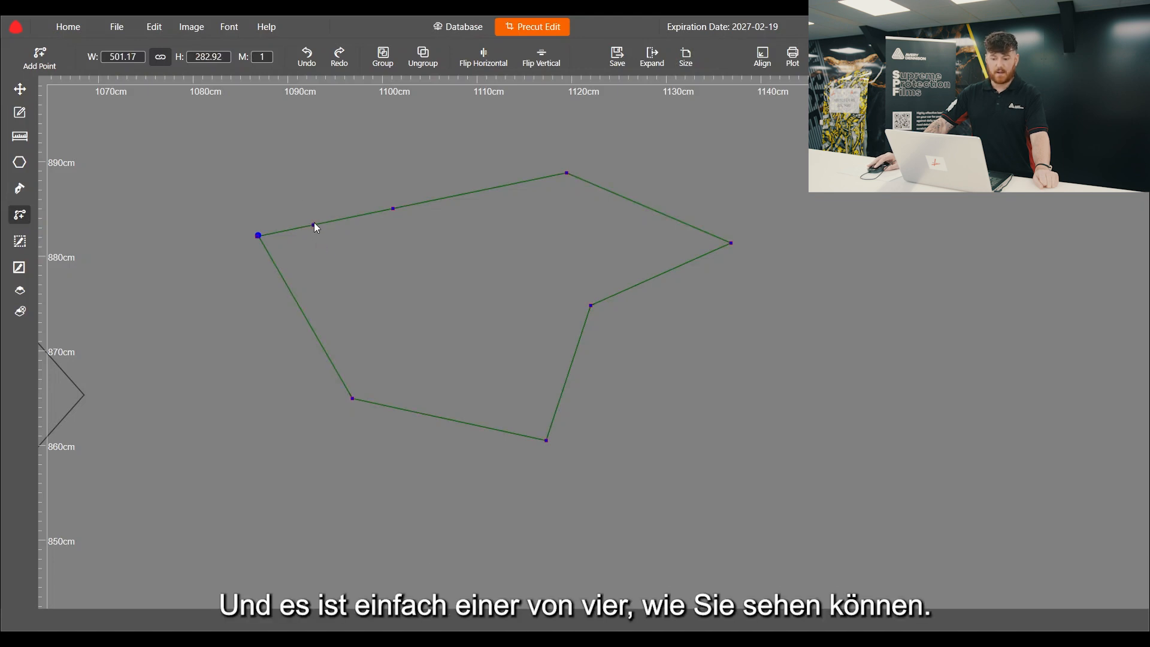
scroll(314, 227, "up", 3)
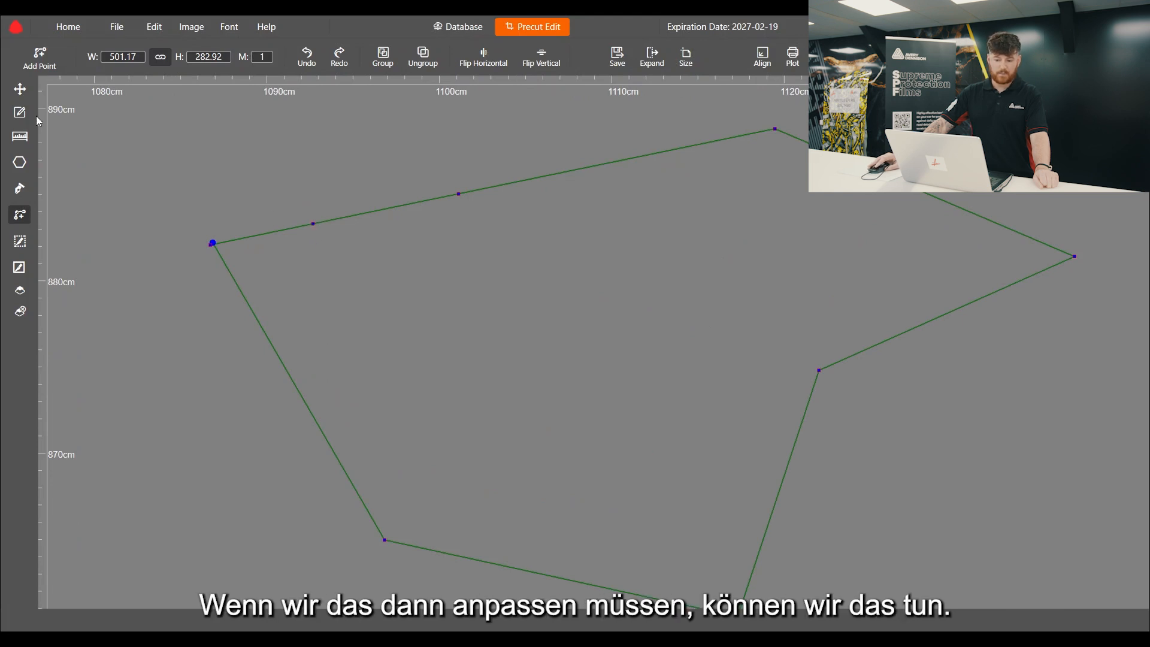
Try to move the added node upward, away from the polygon's long upper edge
left_click(19, 114)
mouse_move(298, 206)
left_mouse_down()
mouse_move(330, 239)
mouse_move(288, 145)
left_mouse_up()
left_click(20, 89)
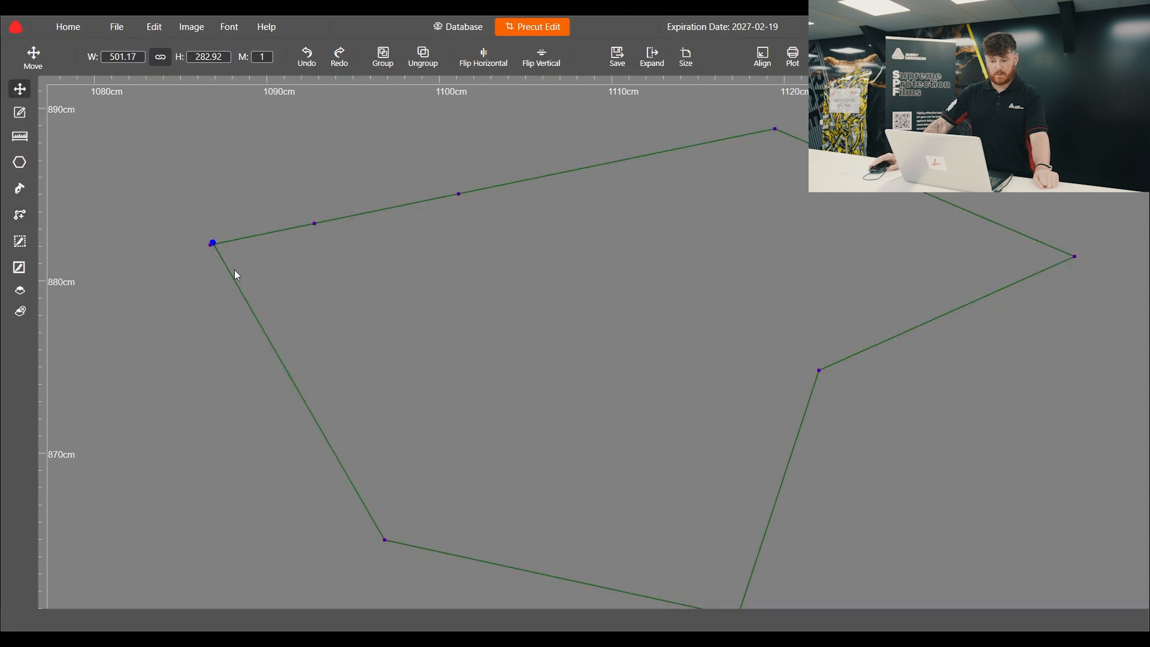
scroll(236, 268, "down", 5)
scroll(283, 338, "up", 2)
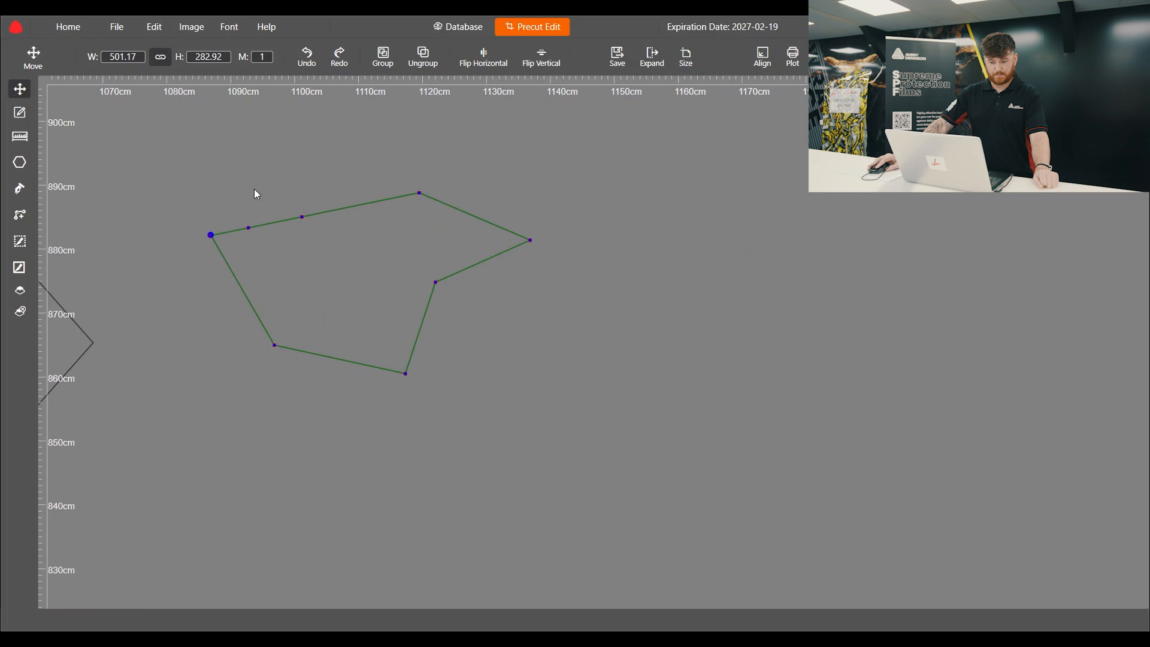
left_click(20, 89)
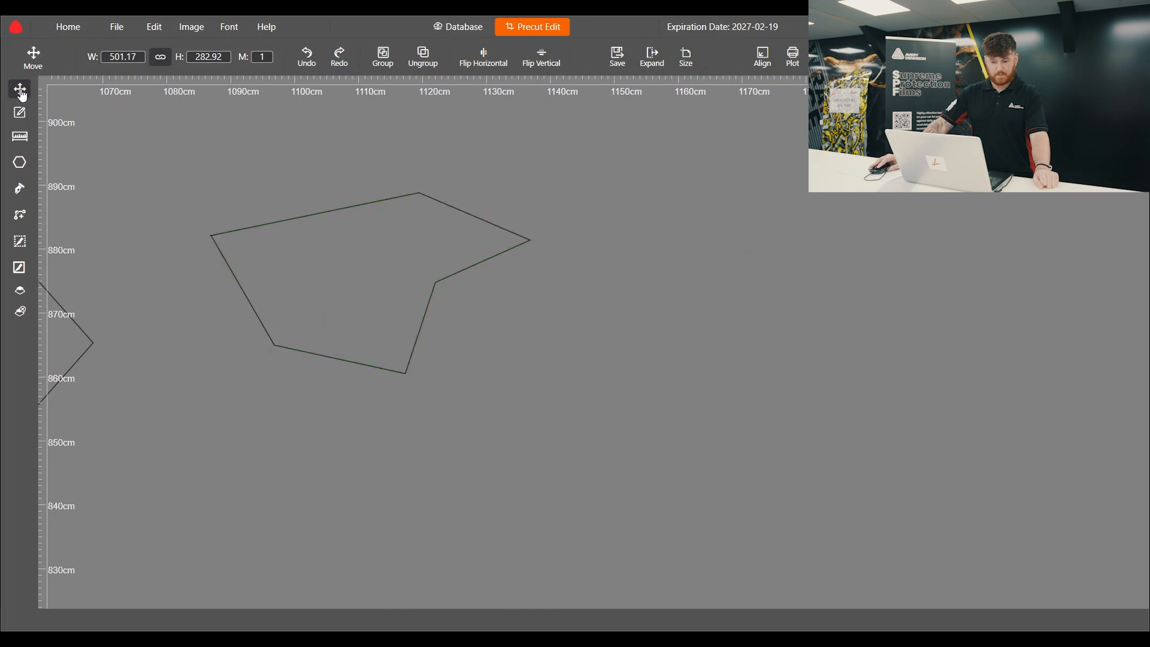
Shift the polygon slightly away from the diamond and cut across its long upper edge with the Cut tool
left_click(422, 324)
left_click_drag(422, 323, 467, 304)
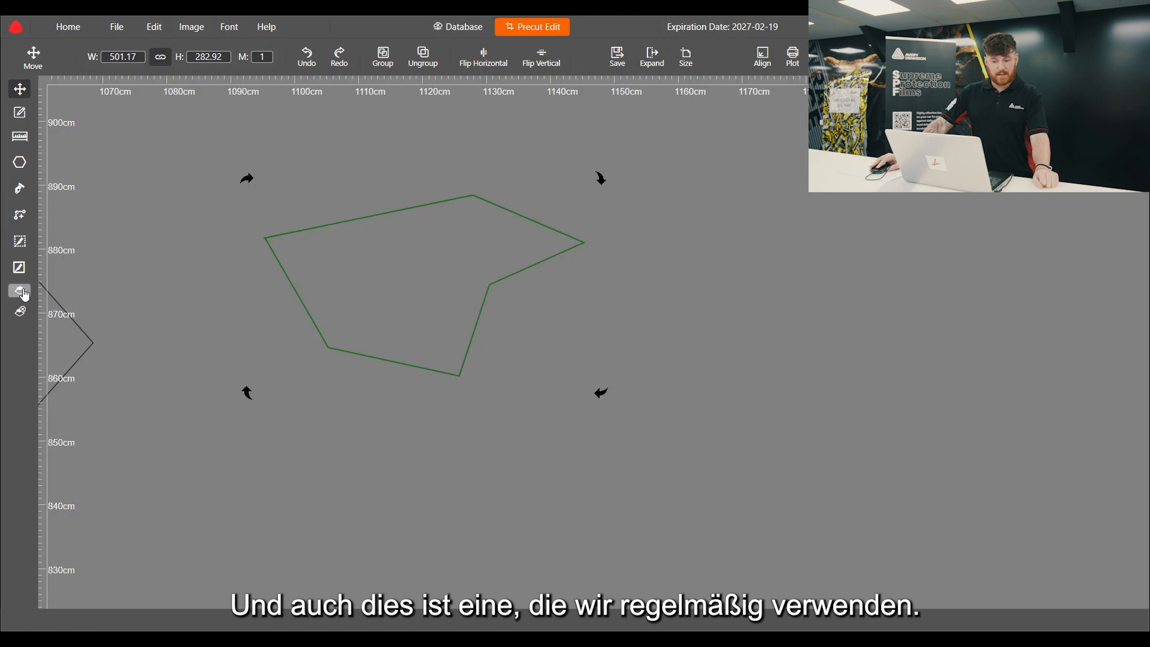
left_click(19, 240)
left_click_drag(306, 190, 377, 266)
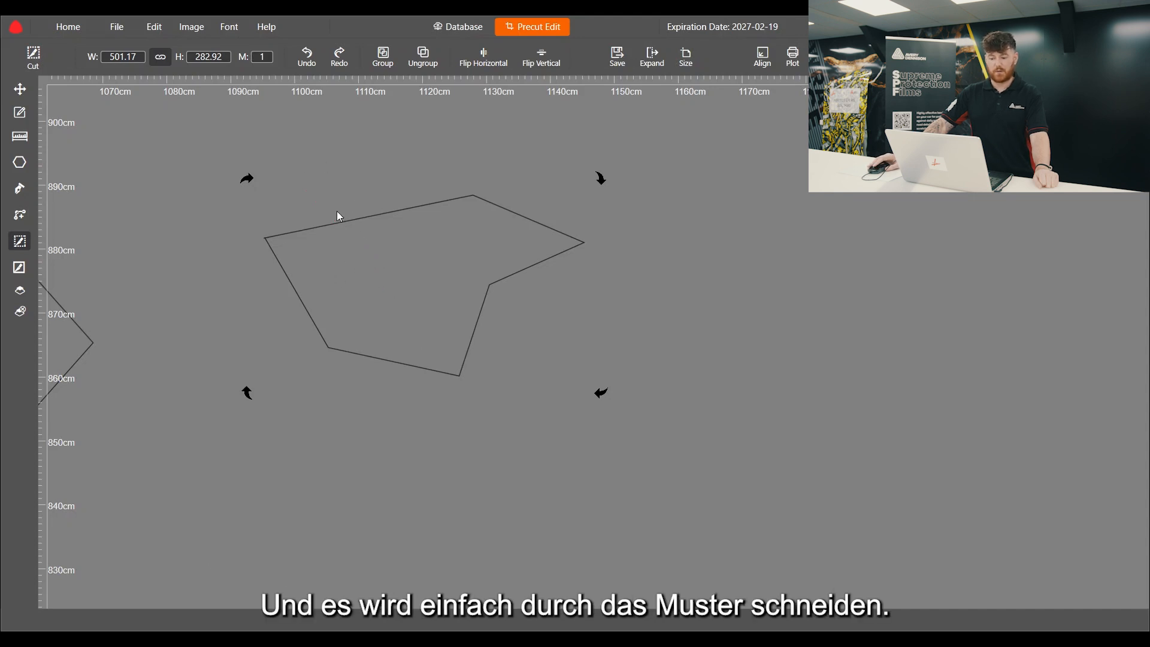
left_click(19, 89)
Make a closed cut across the quarter panel's roof strip at the rear end of the 700 mm measurement line
scroll(346, 254, "down", 5)
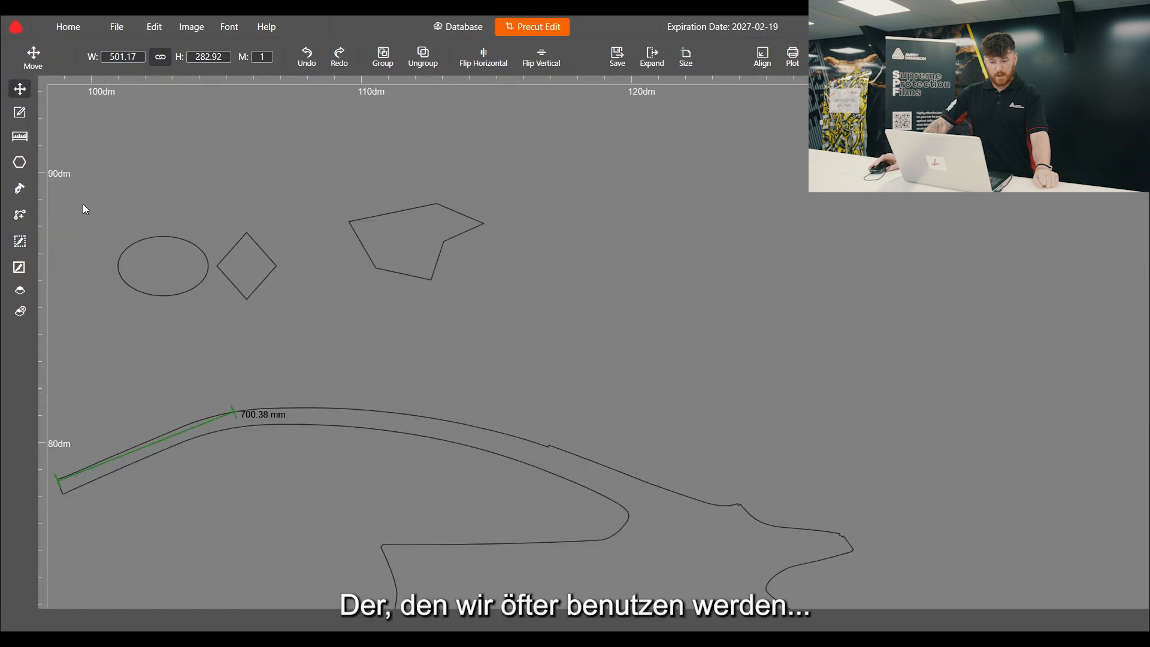
scroll(102, 499, "up", 4)
scroll(477, 363, "down", 2)
scroll(247, 406, "up", 3)
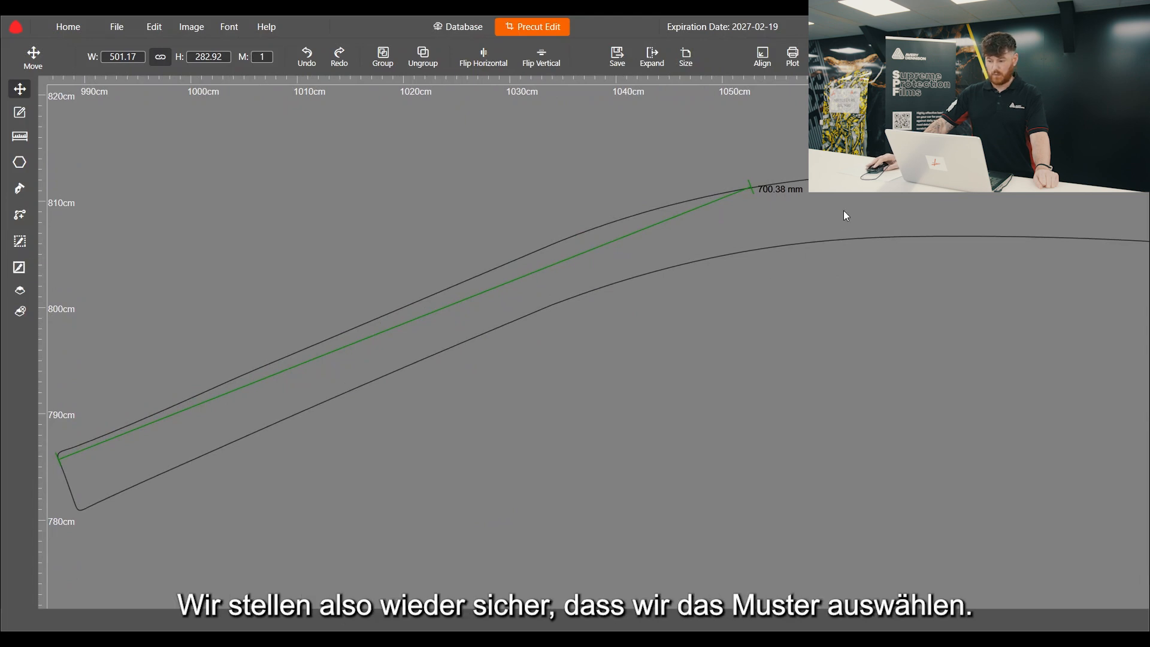
left_click(871, 204)
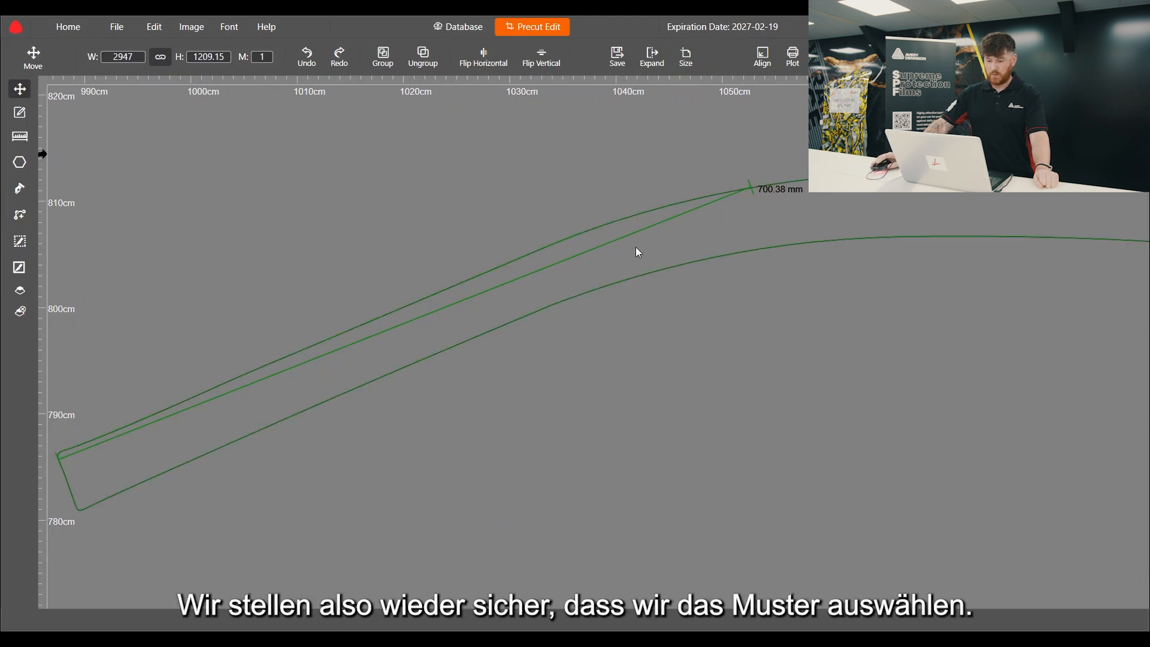
scroll(412, 260, "down", 2)
scroll(833, 193, "up", 2)
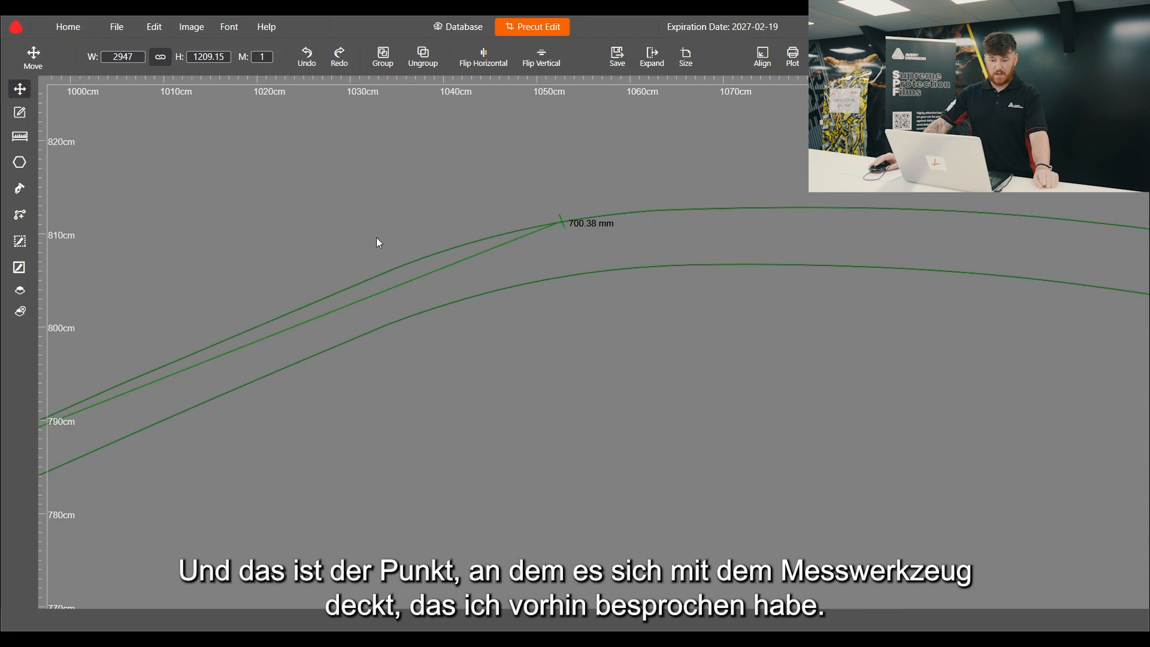
scroll(545, 243, "down", 3)
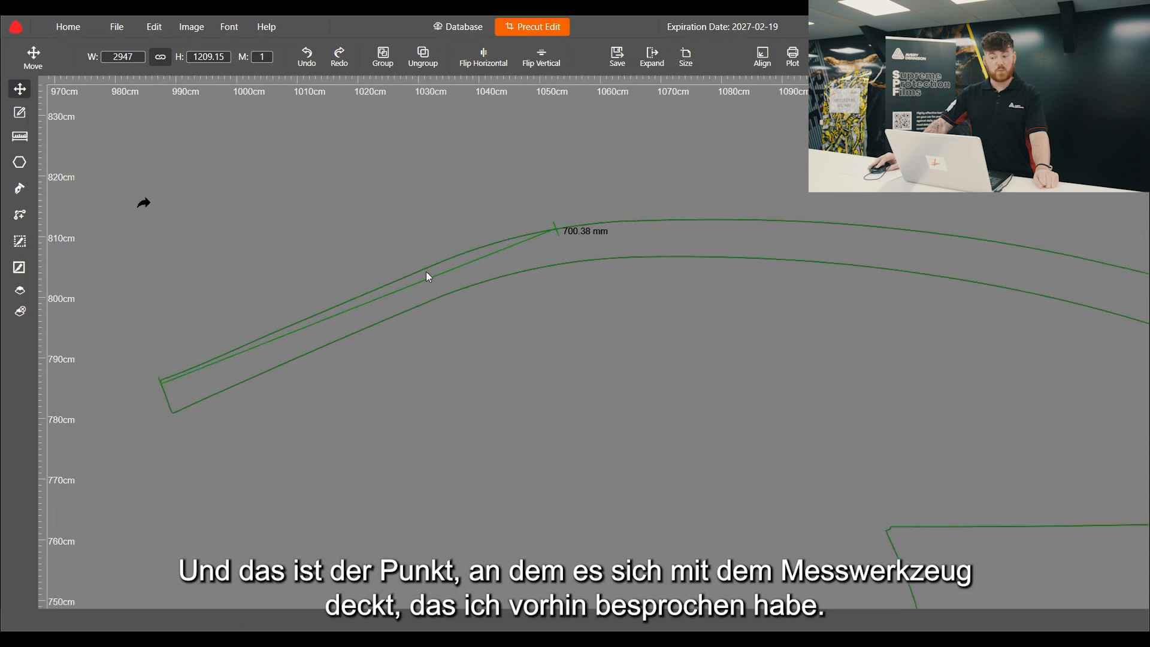
scroll(586, 224, "up", 2)
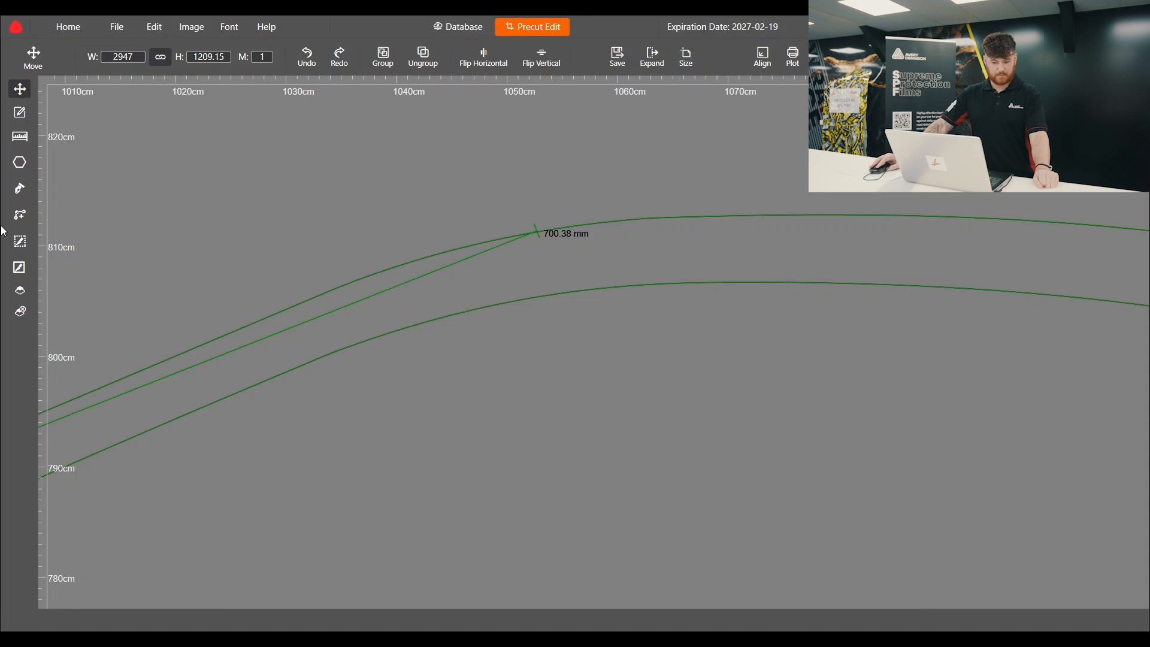
left_click(23, 275)
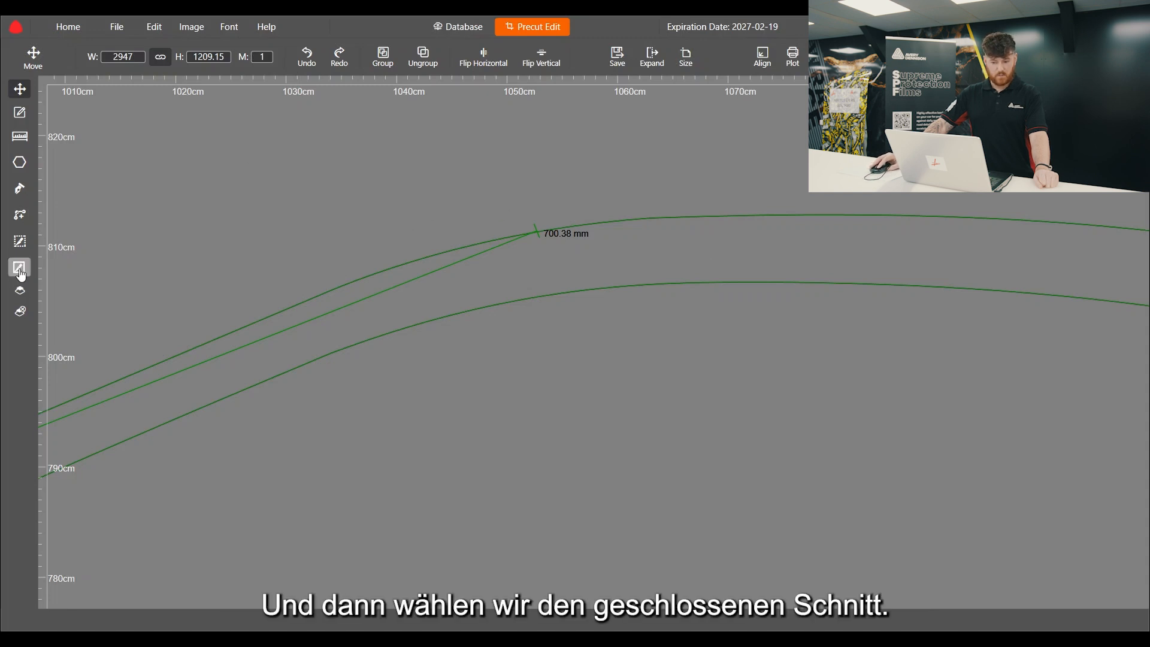
left_click(21, 274)
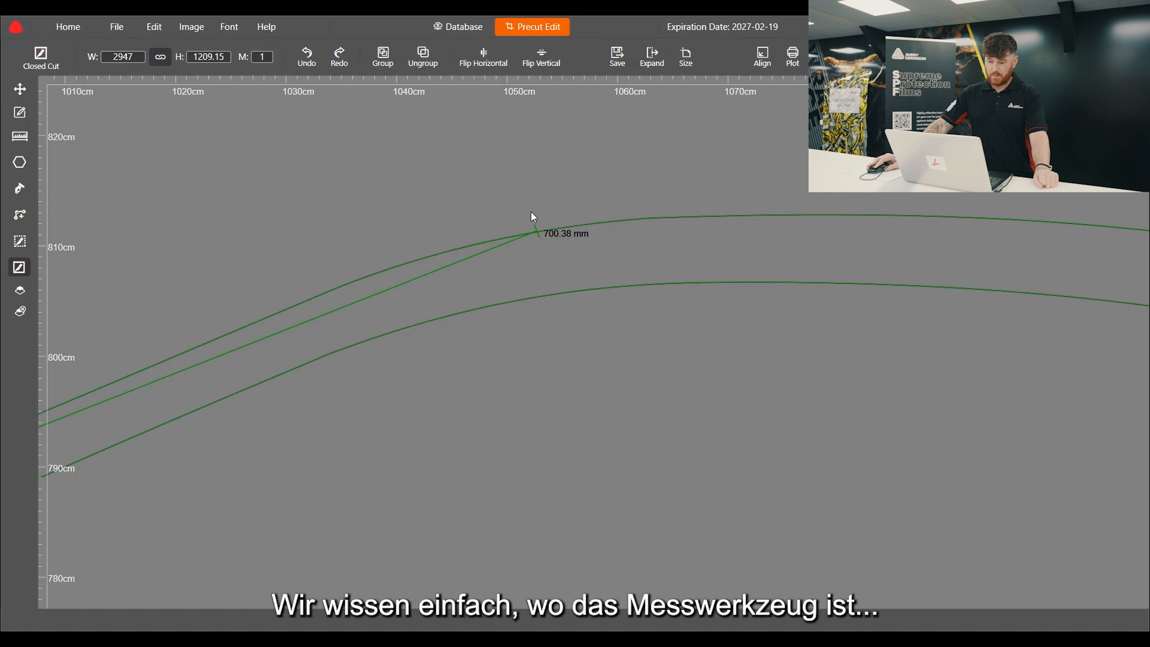
left_click(527, 189)
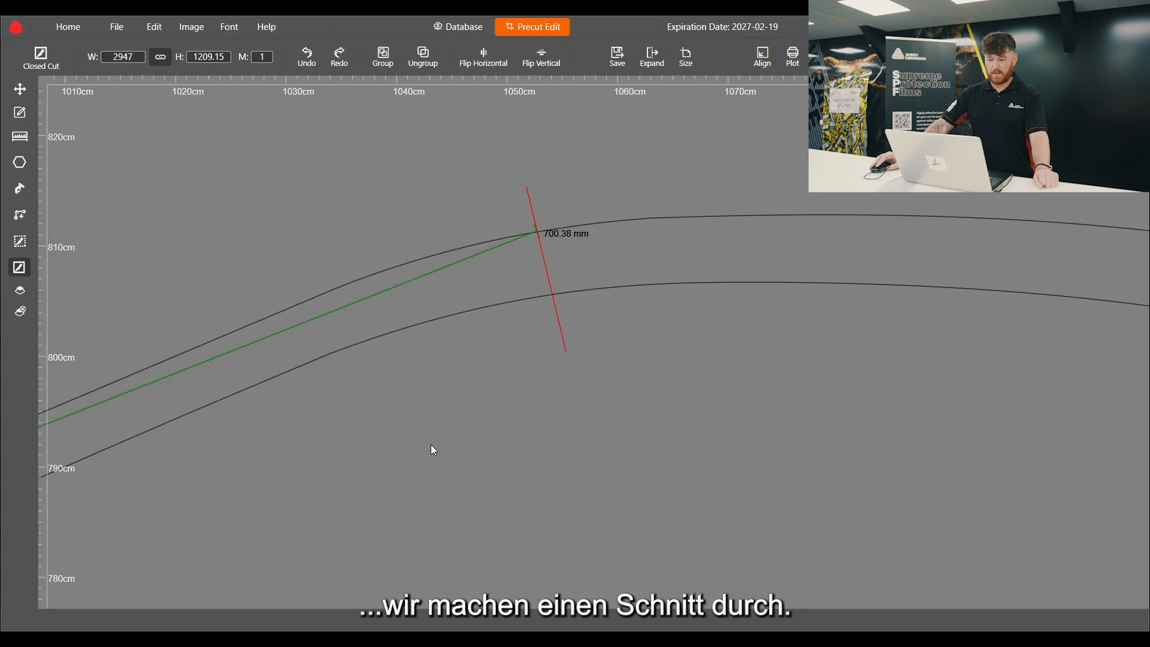
left_click(18, 90)
Move the rear section of the quarter panel away from the cut-off front strip, leaving a gap between the pieces
scroll(304, 225, "down", 2)
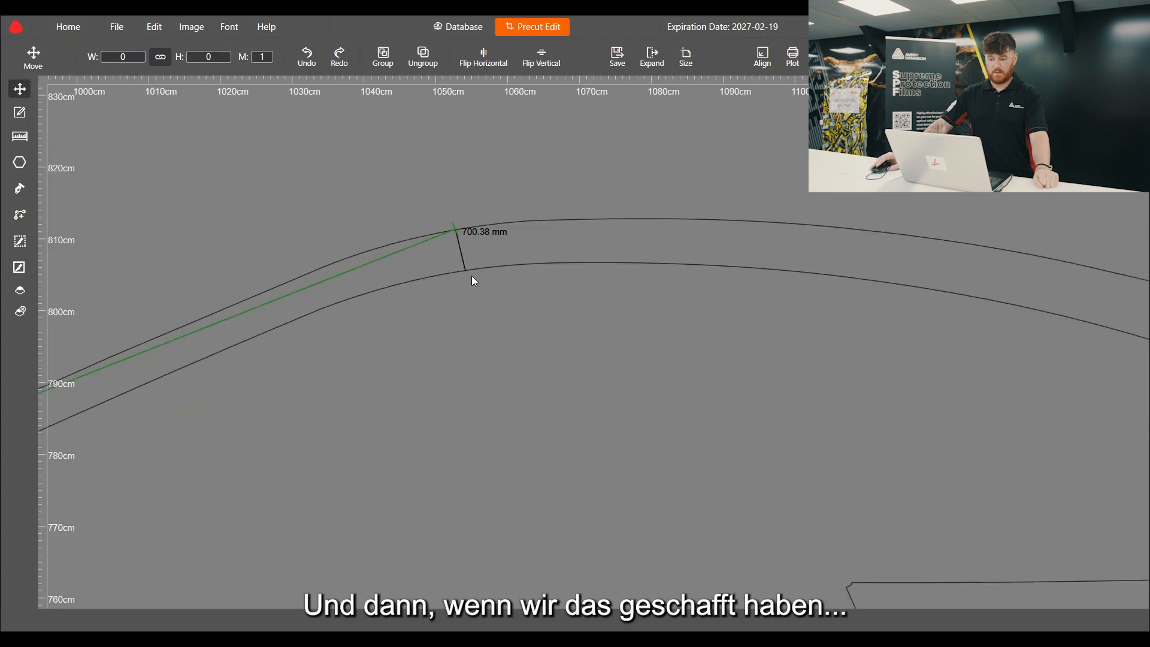
left_click_drag(541, 253, 630, 209)
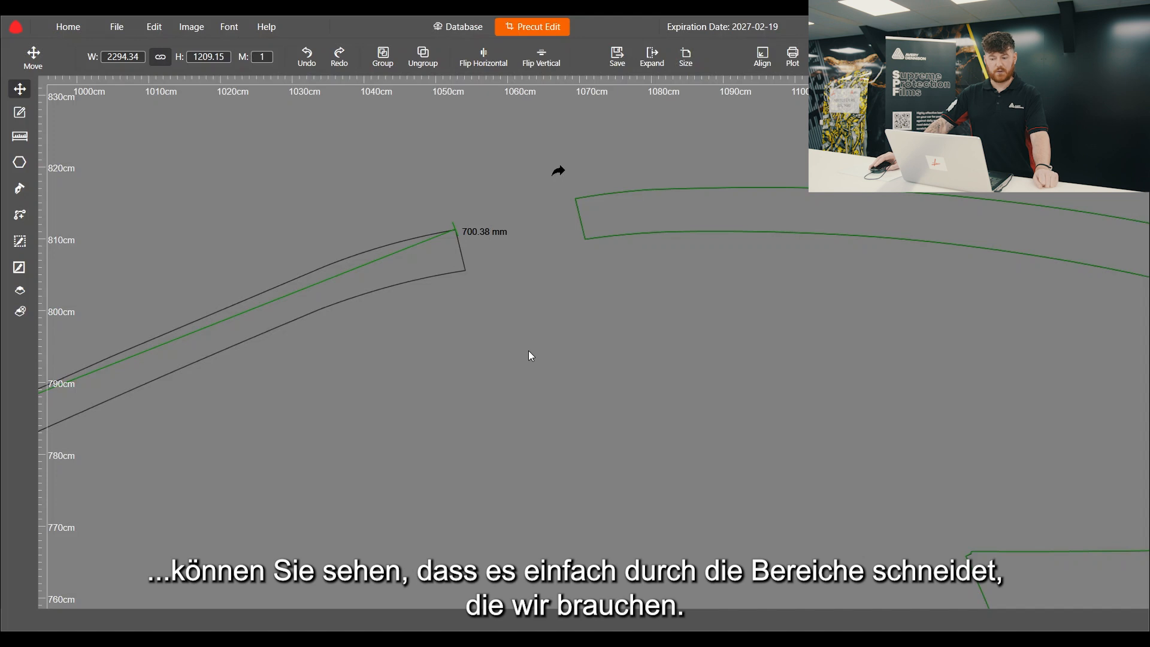
scroll(453, 220, "down", 2)
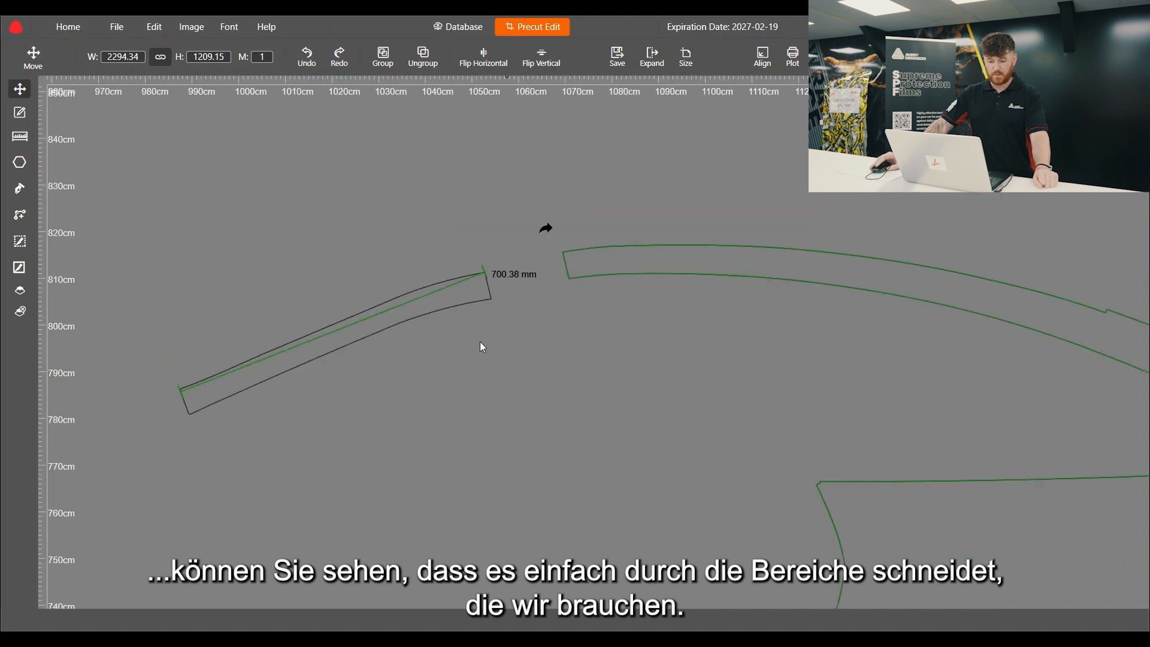
scroll(471, 283, "down", 4)
scroll(468, 290, "up", 3)
scroll(468, 290, "up", 1)
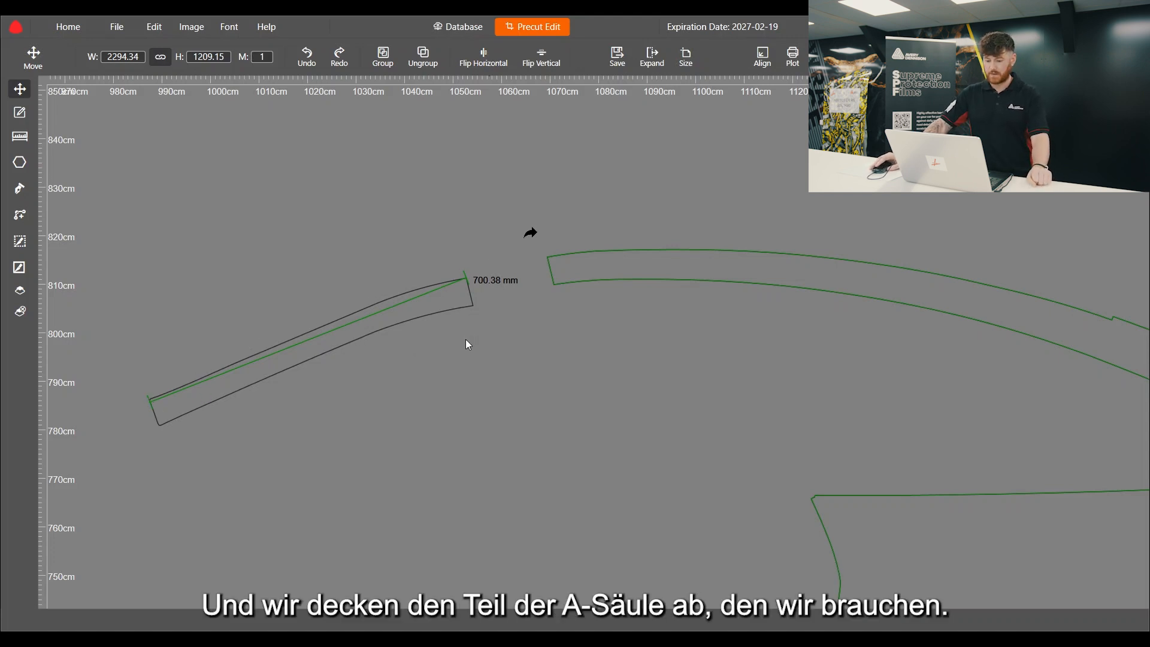
scroll(473, 405, "down", 3)
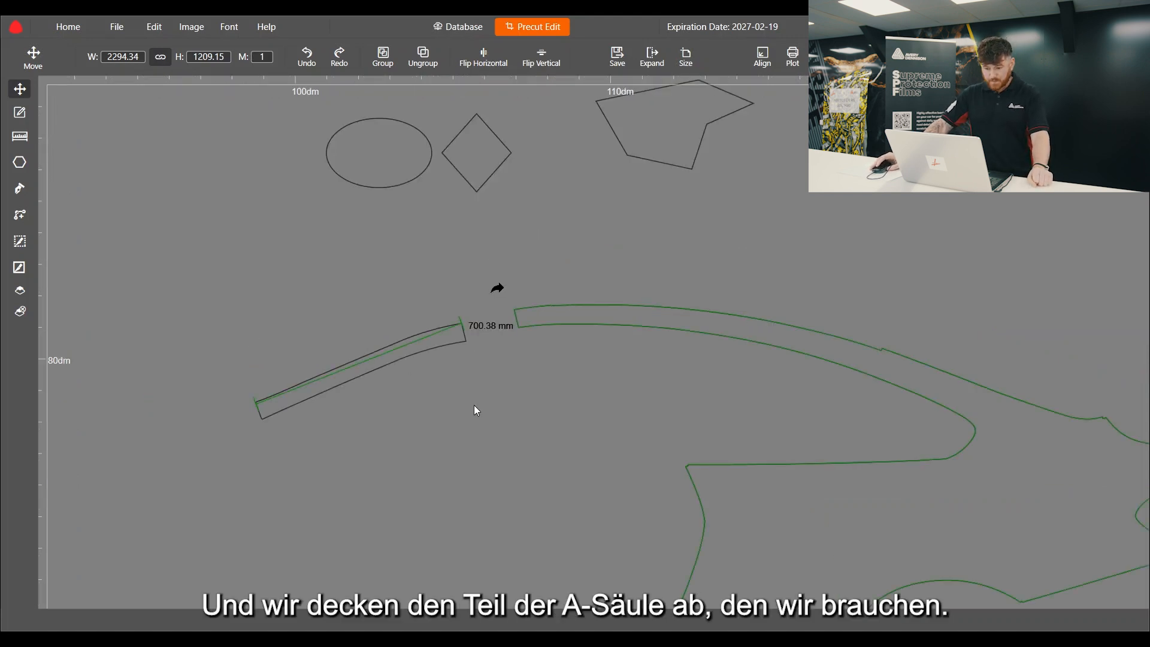
left_click(417, 314)
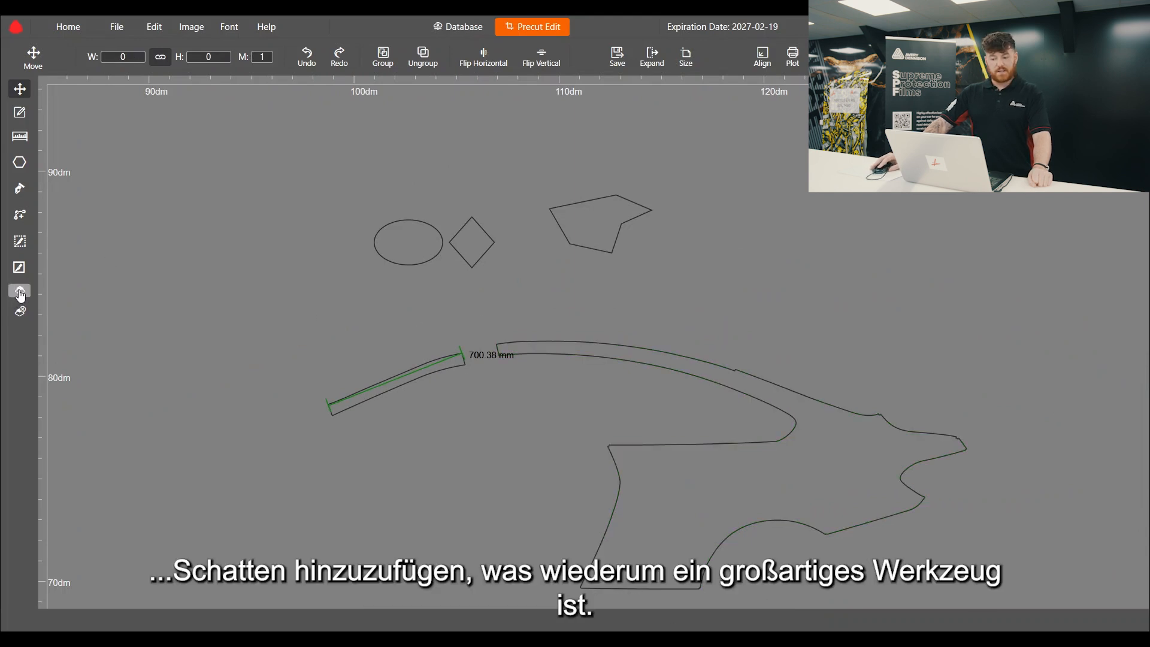
Move the door pattern with the handle cutout out of the vehicle layout into the empty area above the plain door
scroll(231, 321, "down", 5)
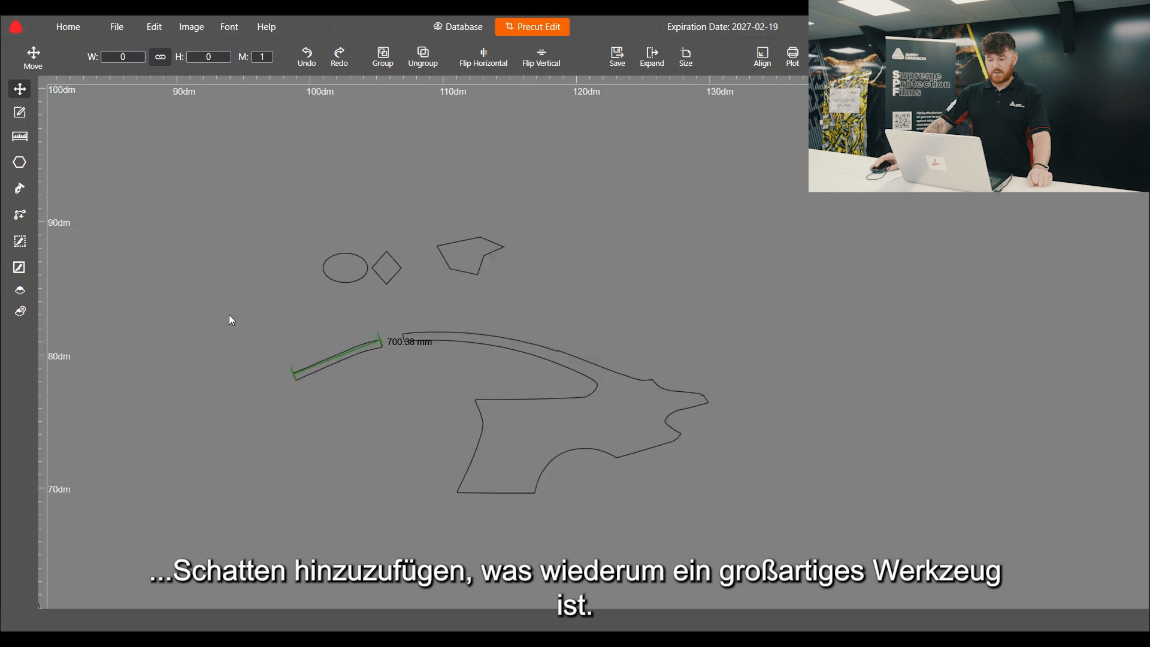
scroll(628, 326, "down", 2)
scroll(337, 490, "up", 3)
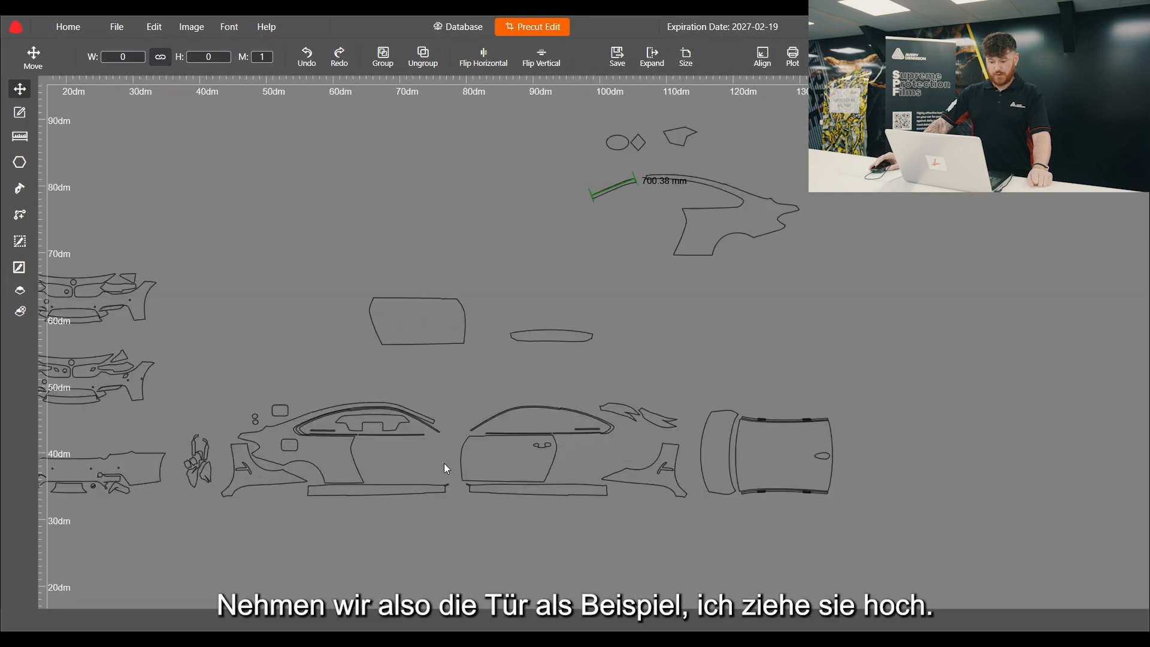
left_click_drag(503, 457, 400, 165)
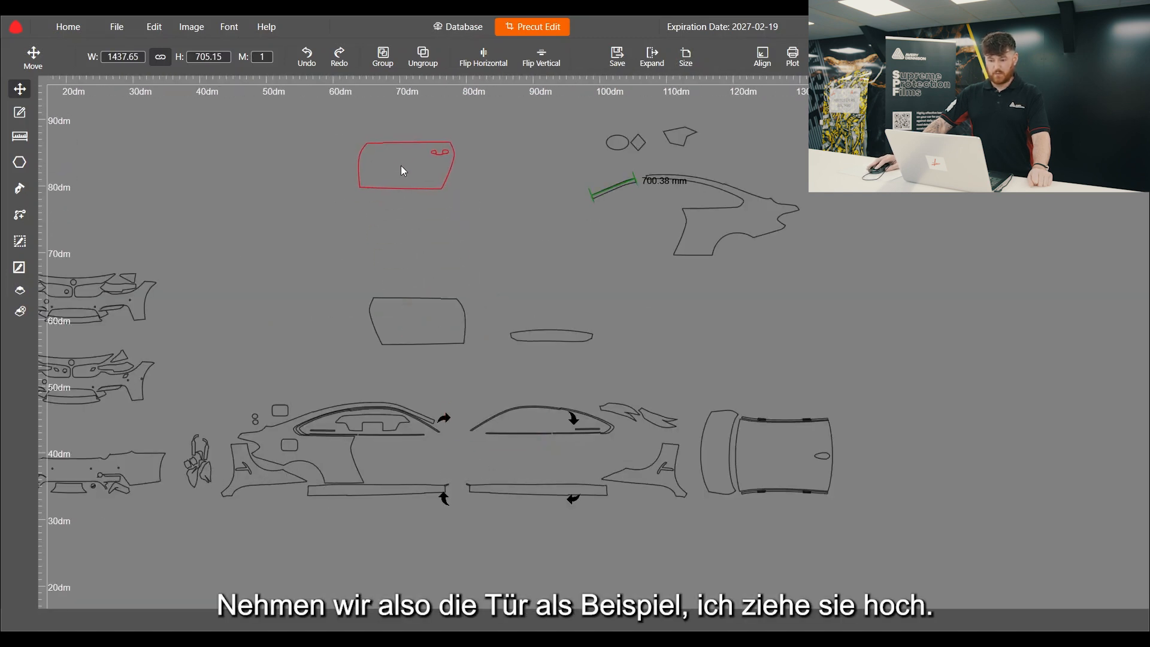
Add a shadow to the door pattern, shift the pattern off its shadow and move it back almost exactly over it
scroll(395, 122, "up", 4)
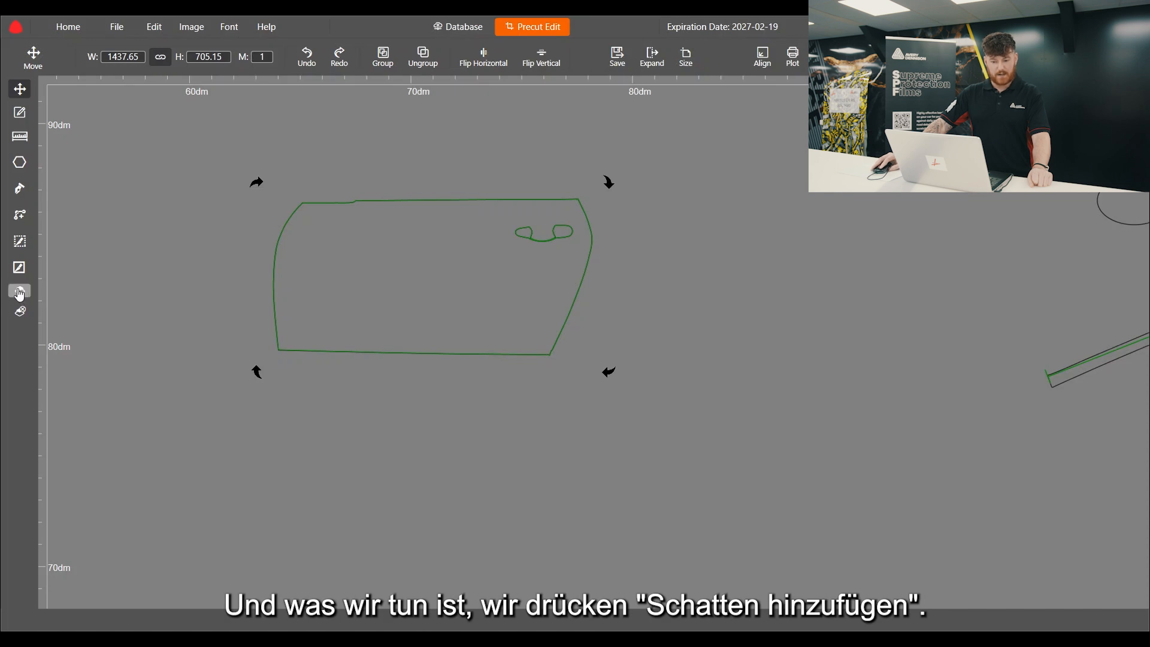
left_click(19, 292)
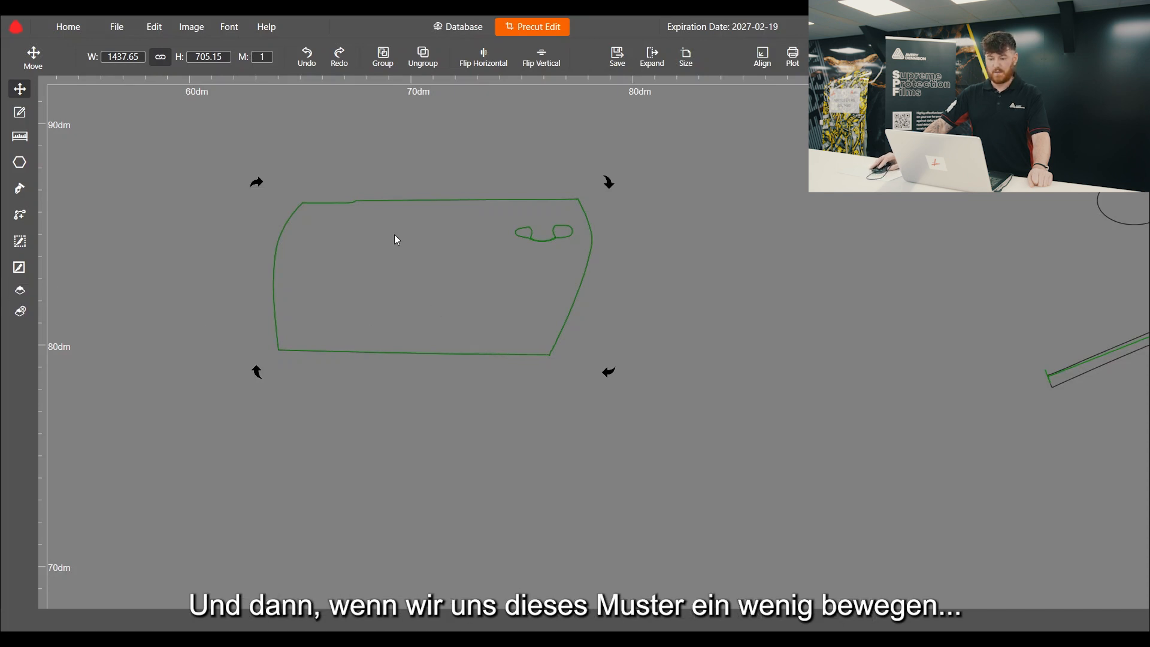
left_click_drag(395, 246, 429, 275)
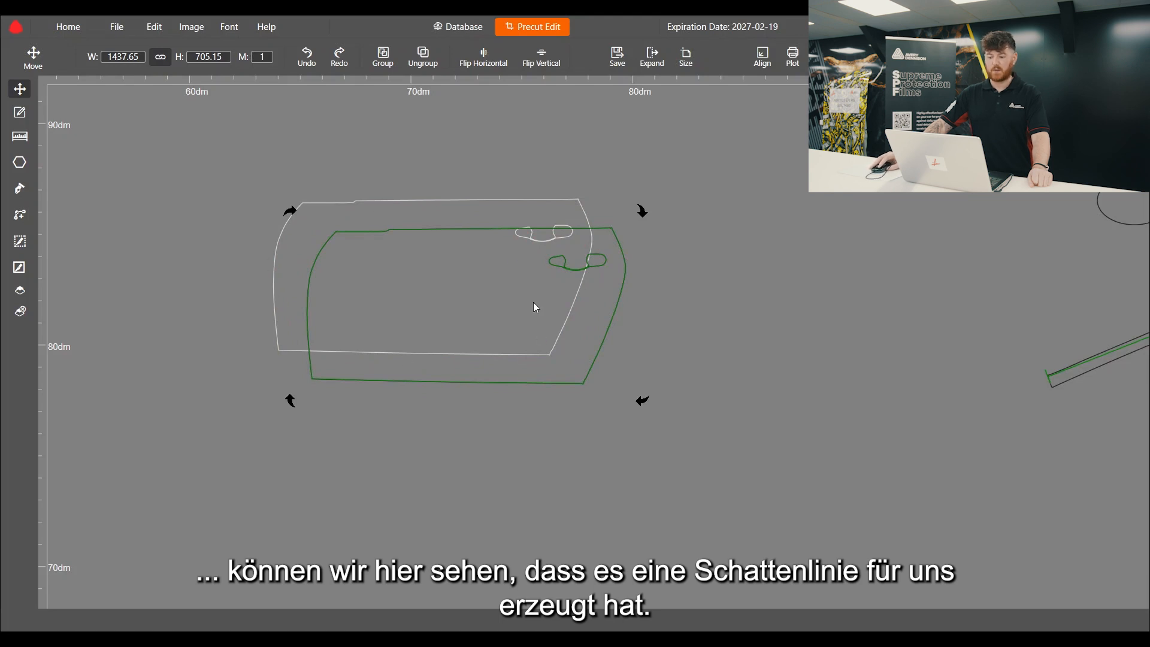
left_click_drag(501, 302, 466, 267)
scroll(546, 242, "up", 3)
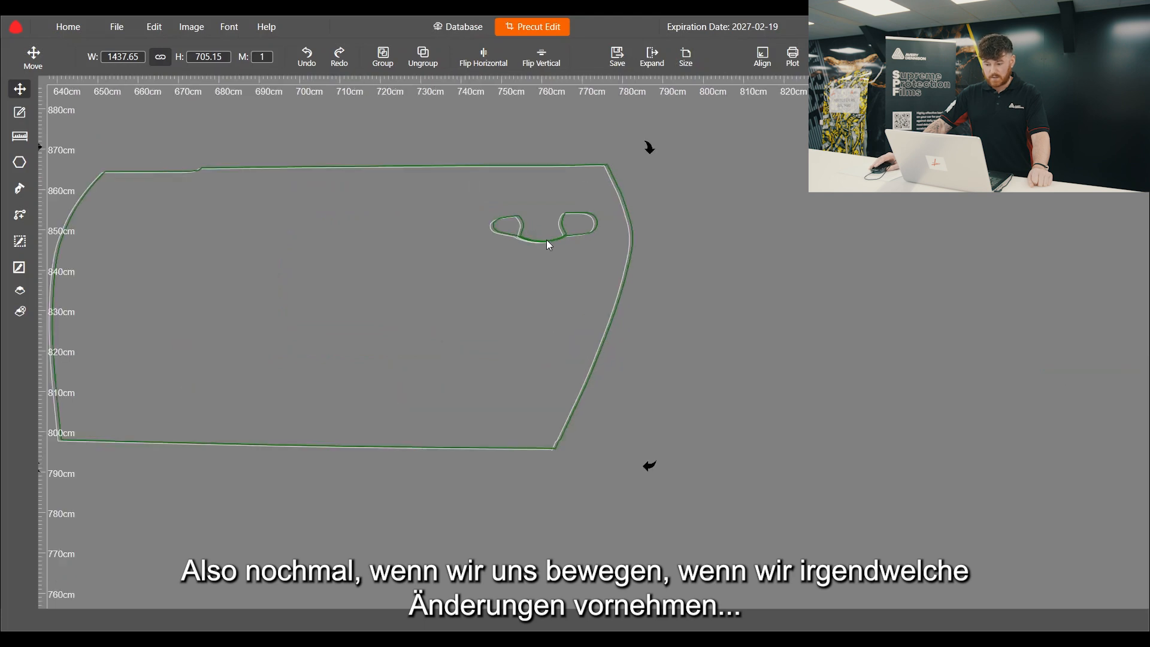
Delete all nodes of the handle cutout in the door pattern
left_click(19, 113)
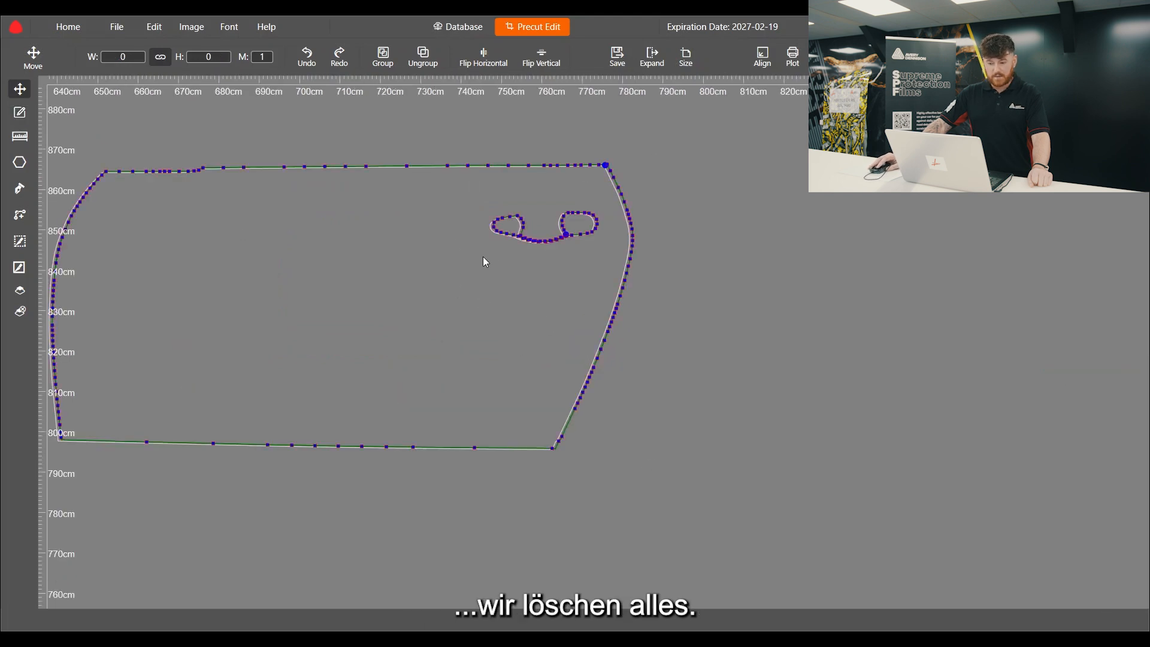
left_click_drag(470, 205, 603, 250)
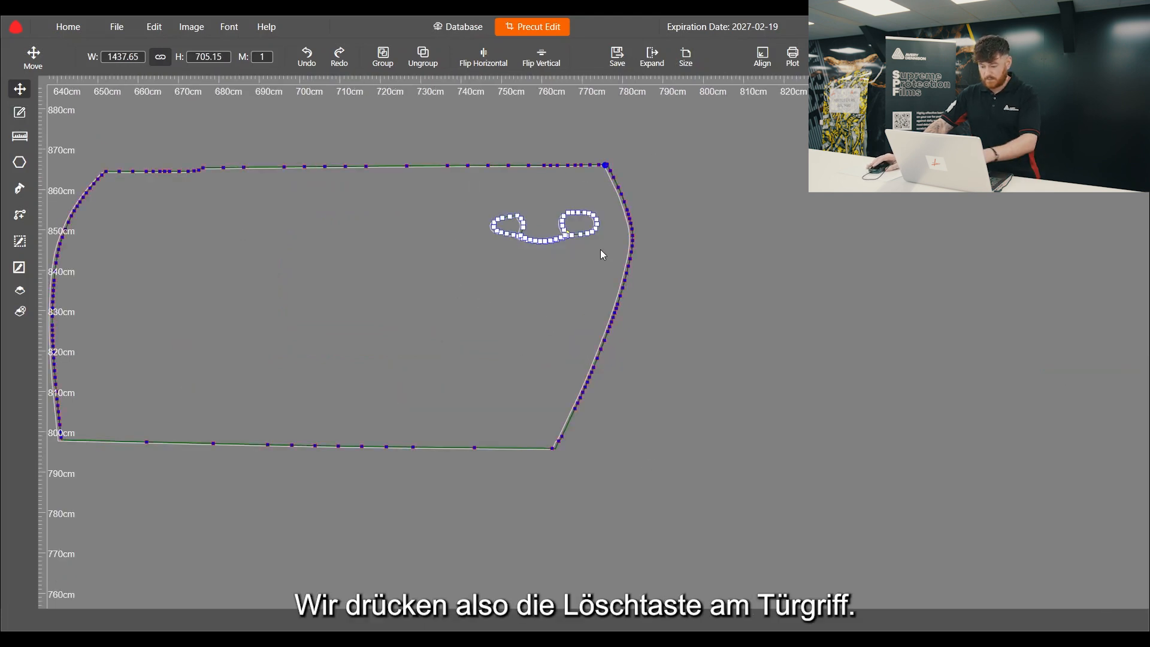
key("Delete")
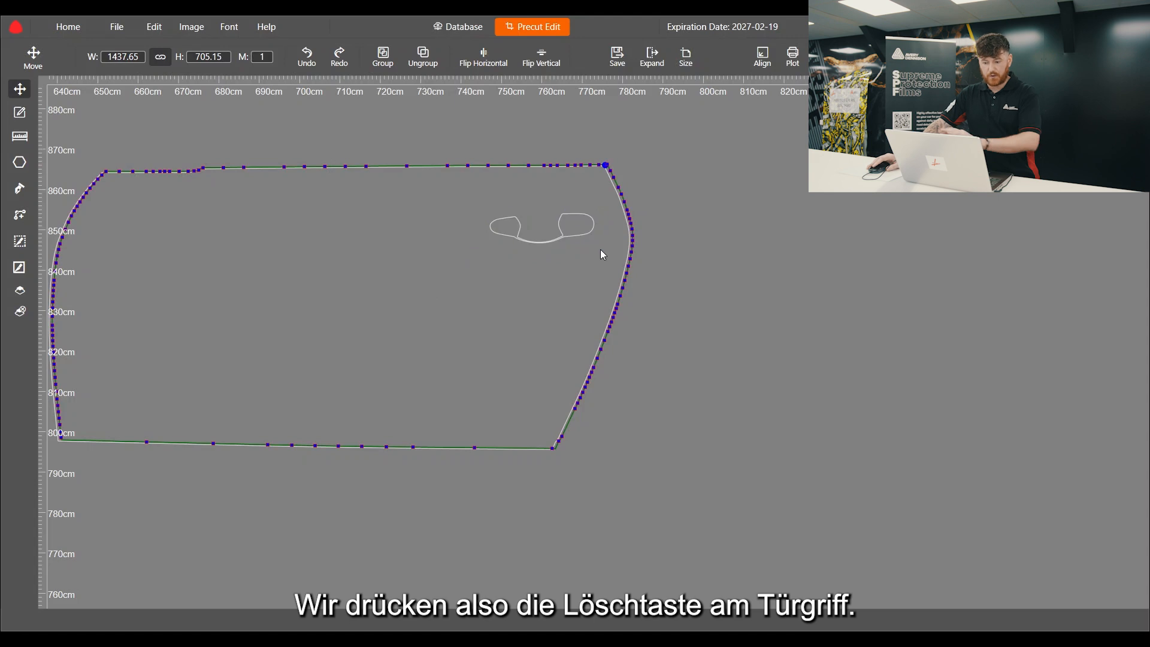
Extend the door's curved rear edge outward so the pattern is about 1998 mm wide, and finish node editing
left_click_drag(536, 142, 706, 487)
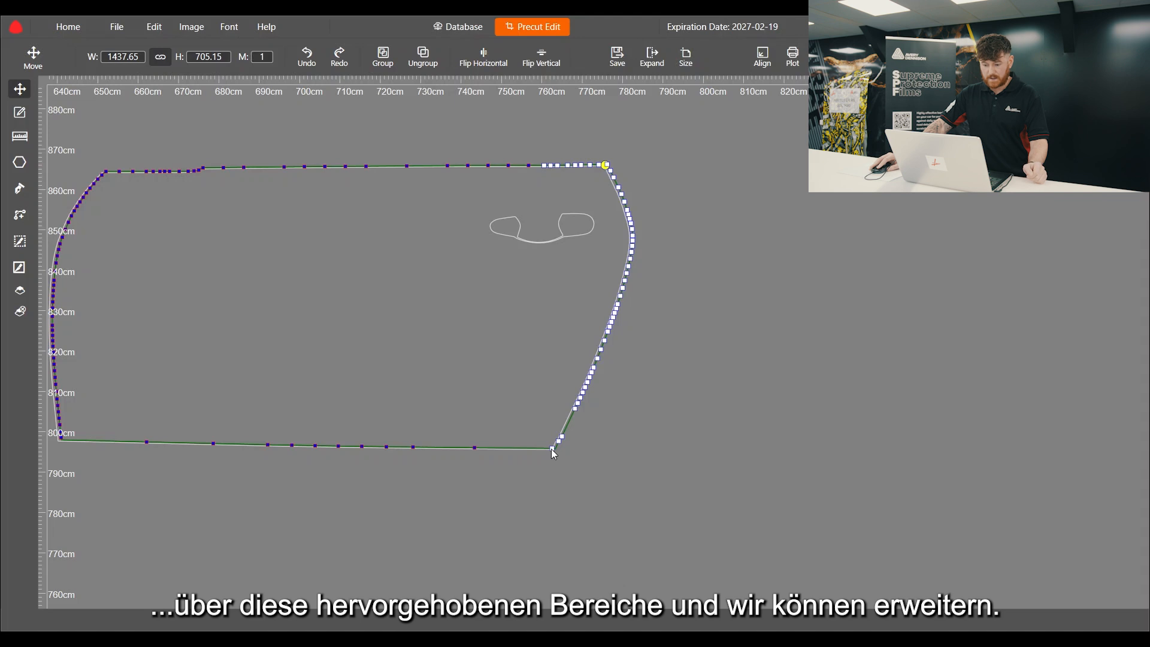
left_click_drag(552, 450, 778, 451)
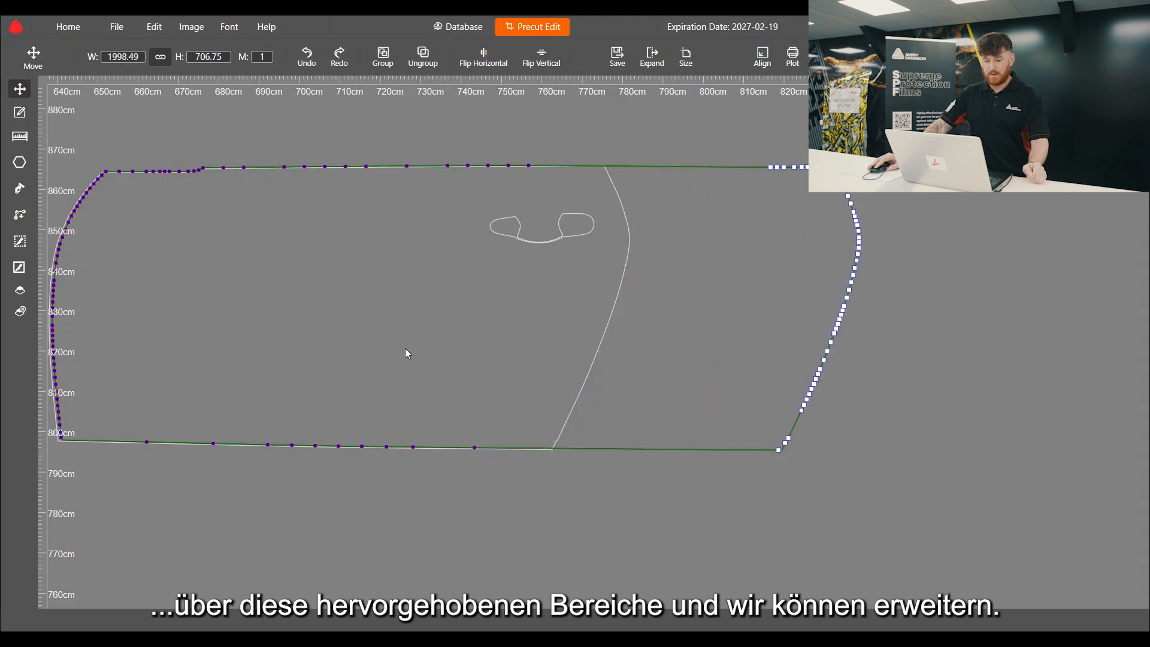
left_click(25, 90)
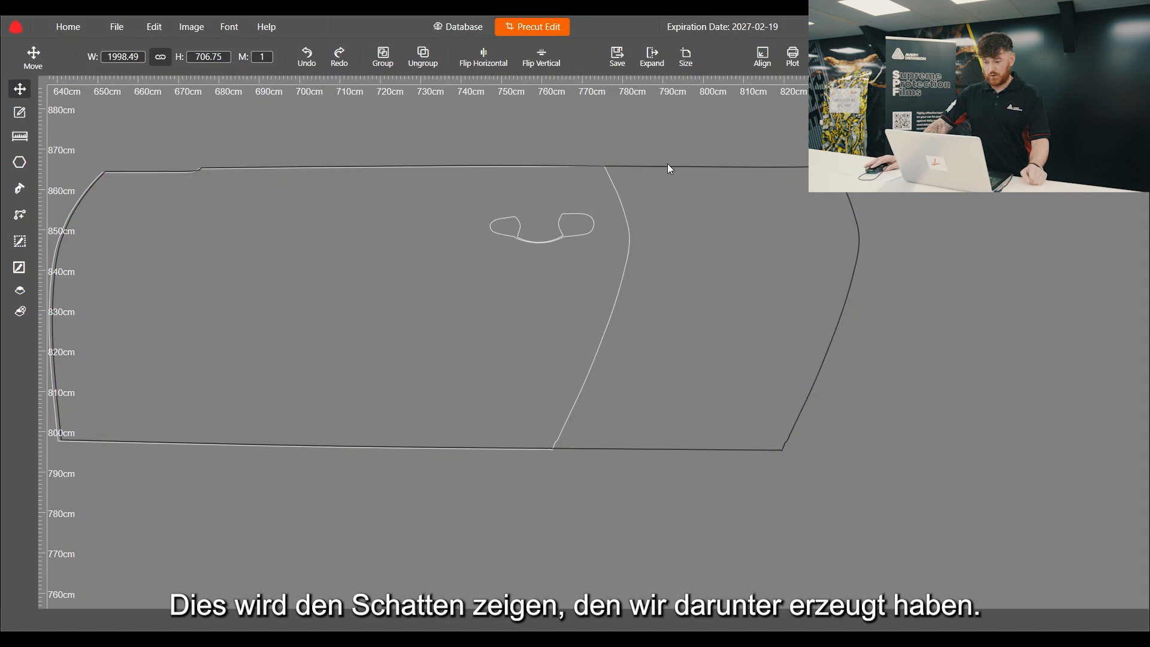
Remove the shadow outline beneath the extended door pattern
scroll(571, 451, "down", 2)
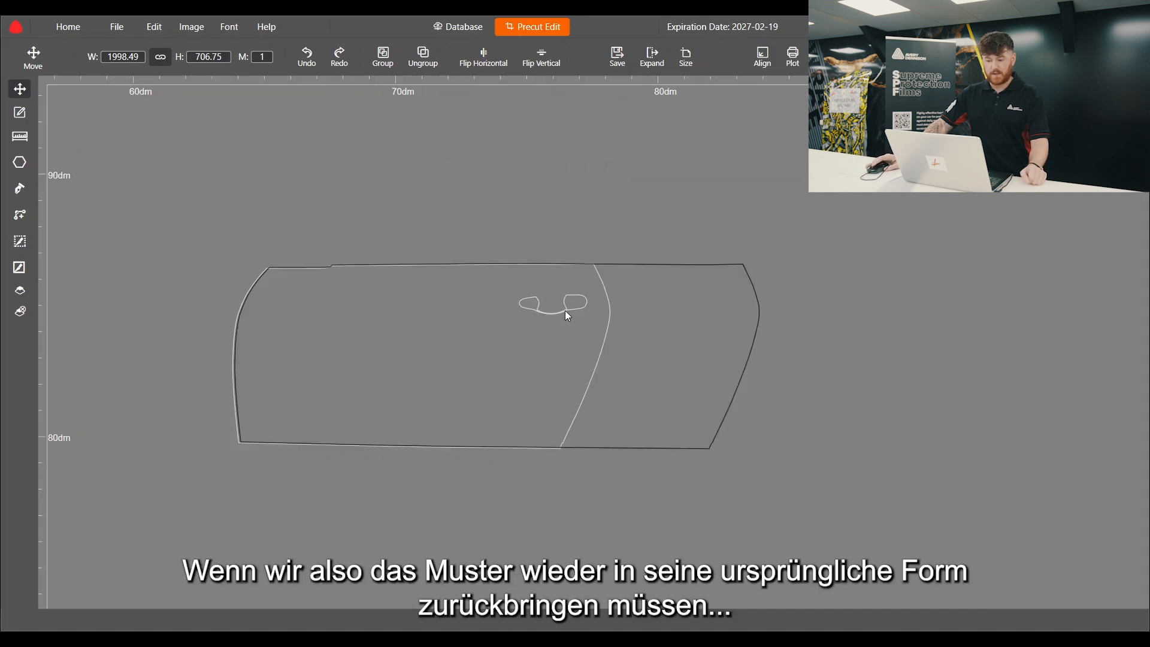
scroll(601, 274, "up", 2)
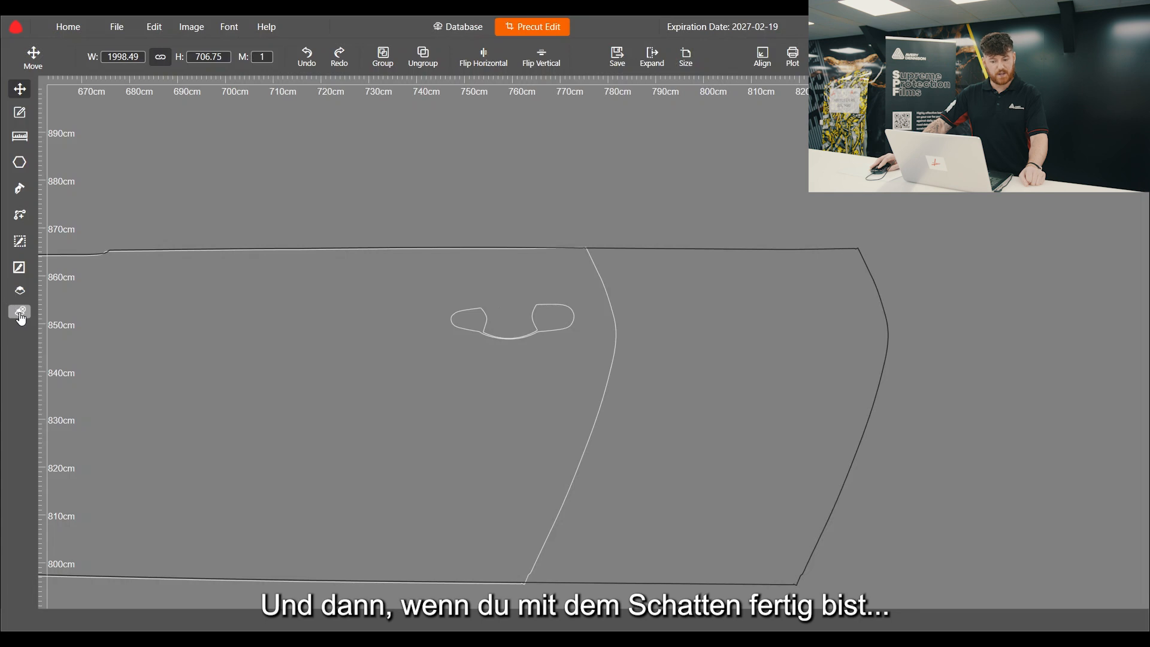
key("Delete")
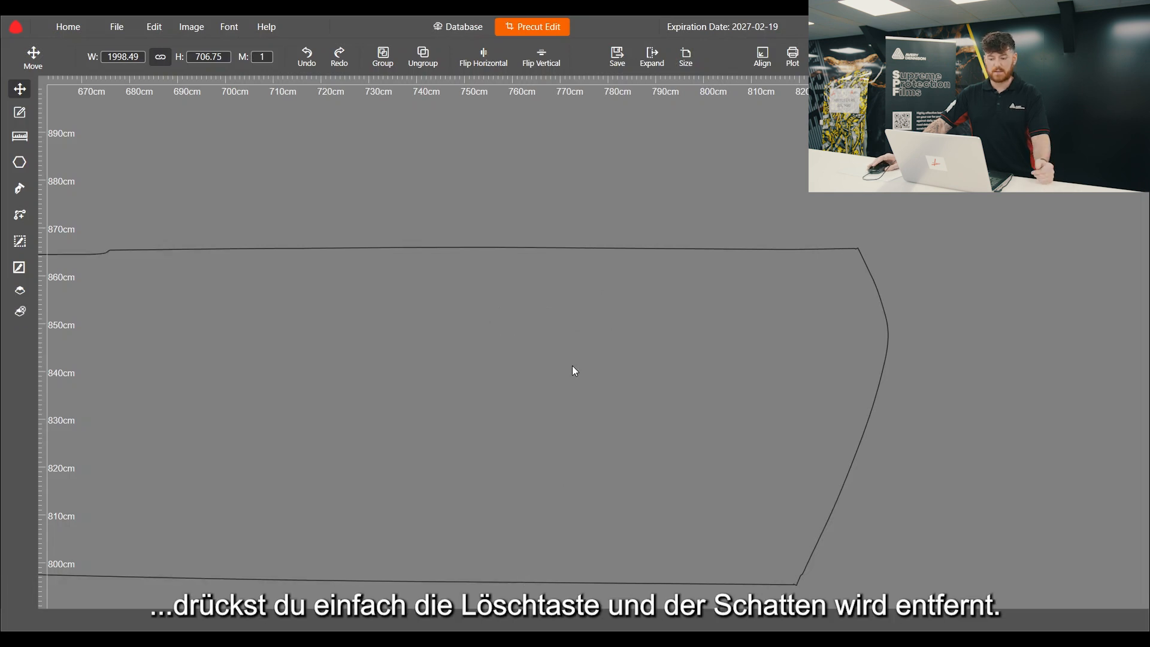
scroll(404, 430, "down", 2)
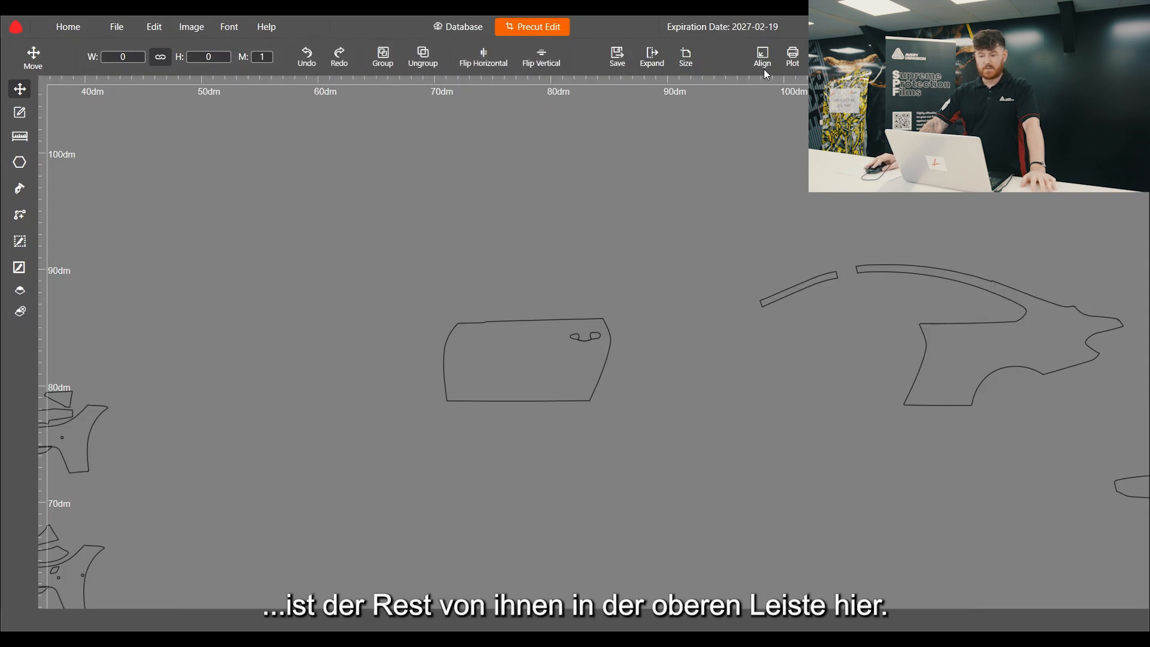
Select the separate door pattern beside the roof strip, reposition it slightly and delete the nodes of its handle cutout
left_click(492, 322)
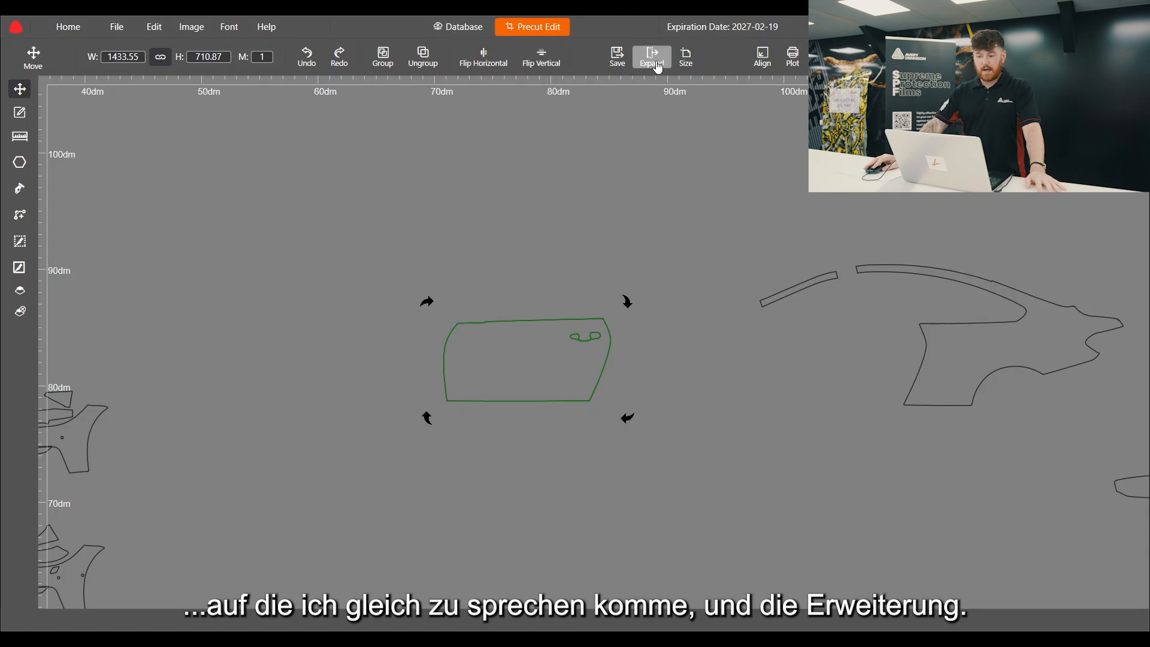
left_click(554, 196)
scroll(560, 379, "up", 5)
left_click(556, 331)
left_click_drag(557, 335, 587, 368)
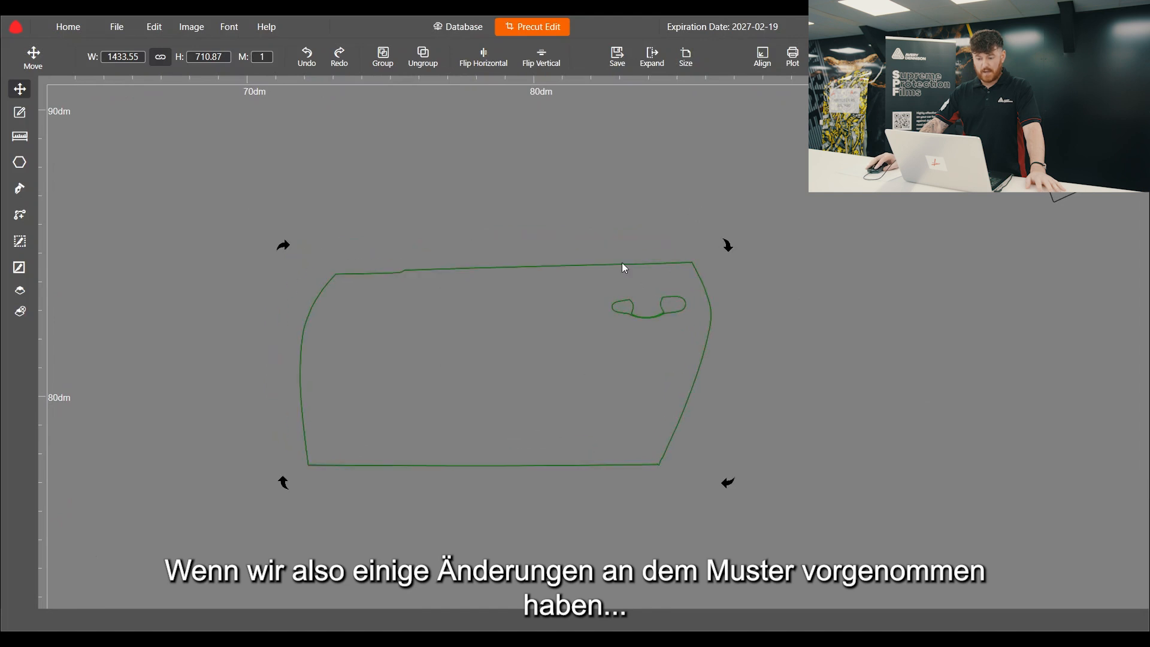
left_click(19, 112)
left_click_drag(591, 288, 690, 325)
key("Delete")
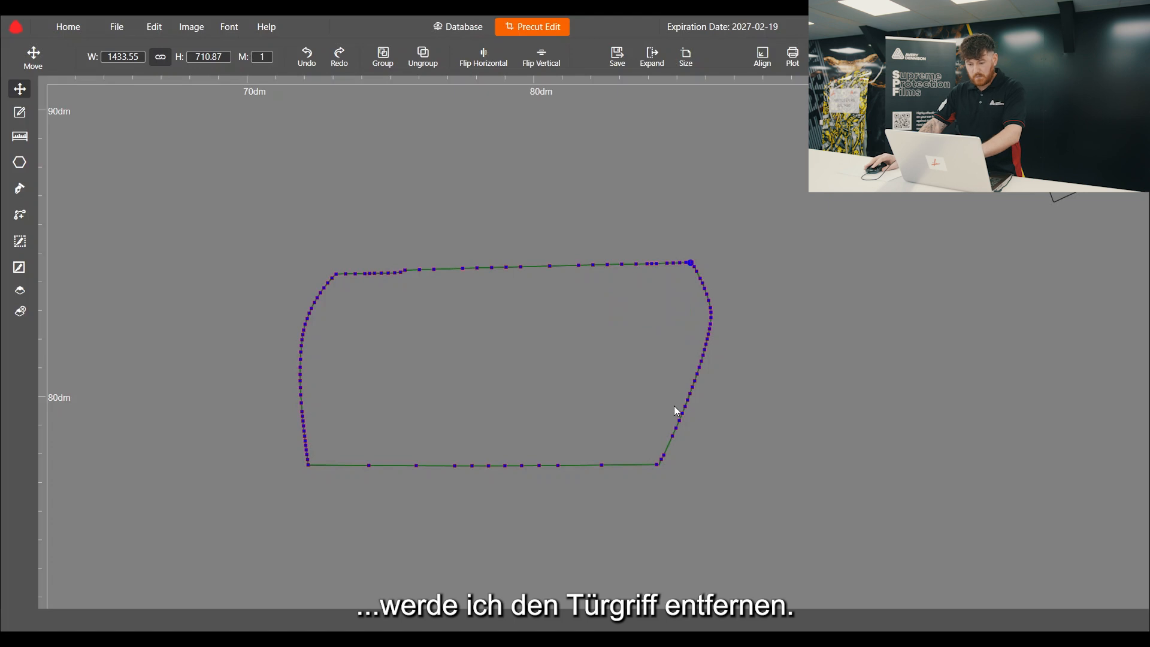
Extend the door's rear edge slightly outward for a deeper wrap, making the pattern about 1454 mm wide
scroll(674, 405, "up", 3)
left_click_drag(616, 114, 838, 541)
left_click_drag(644, 508, 656, 508)
left_click(20, 88)
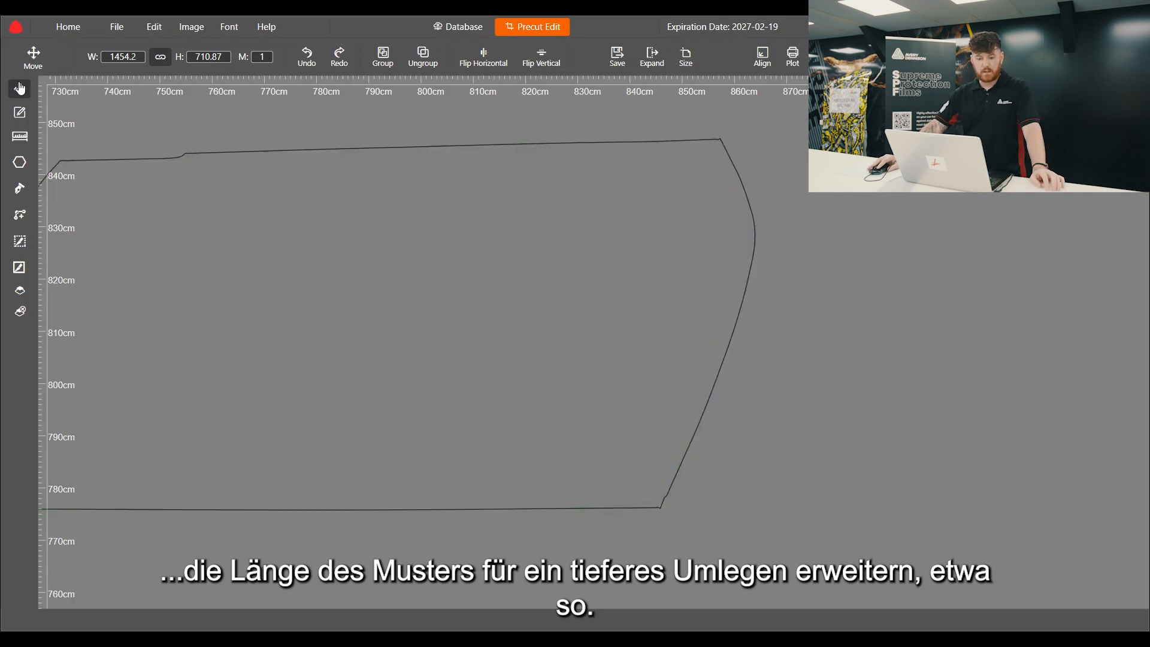
Copy the edited door pattern and place the duplicate directly above the original
scroll(688, 478, "down", 2)
left_click(545, 402)
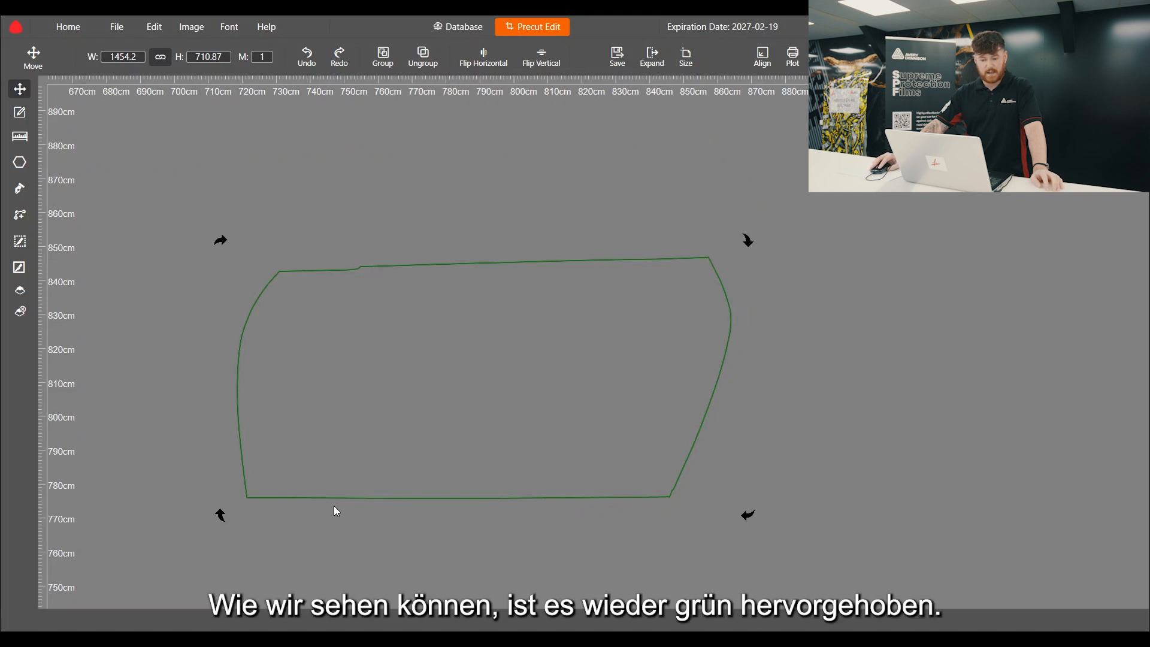
scroll(646, 399, "down", 2)
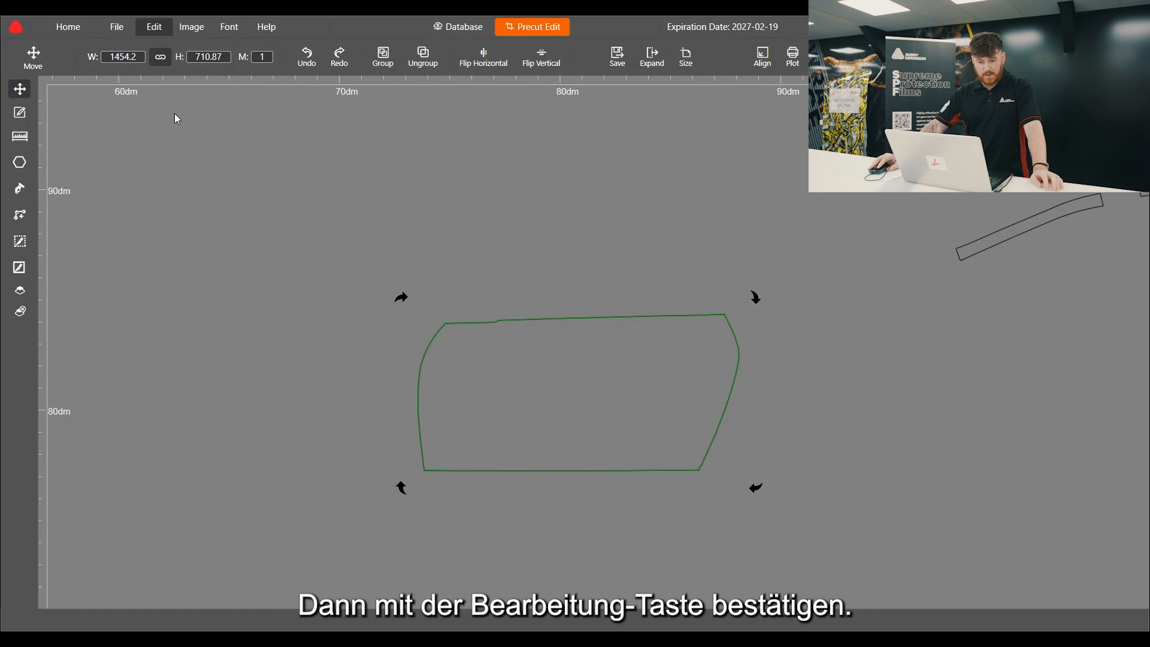
left_click(168, 145)
left_click(627, 214)
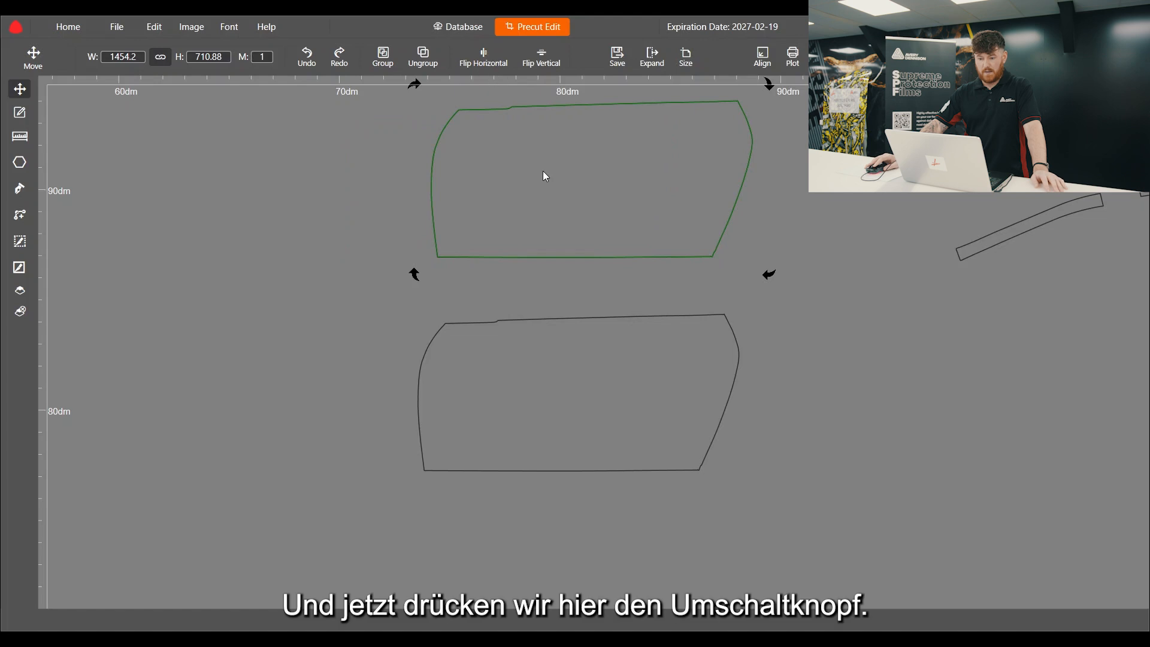
Flip the duplicated door pattern horizontally to make the opposite side's door
left_click(481, 56)
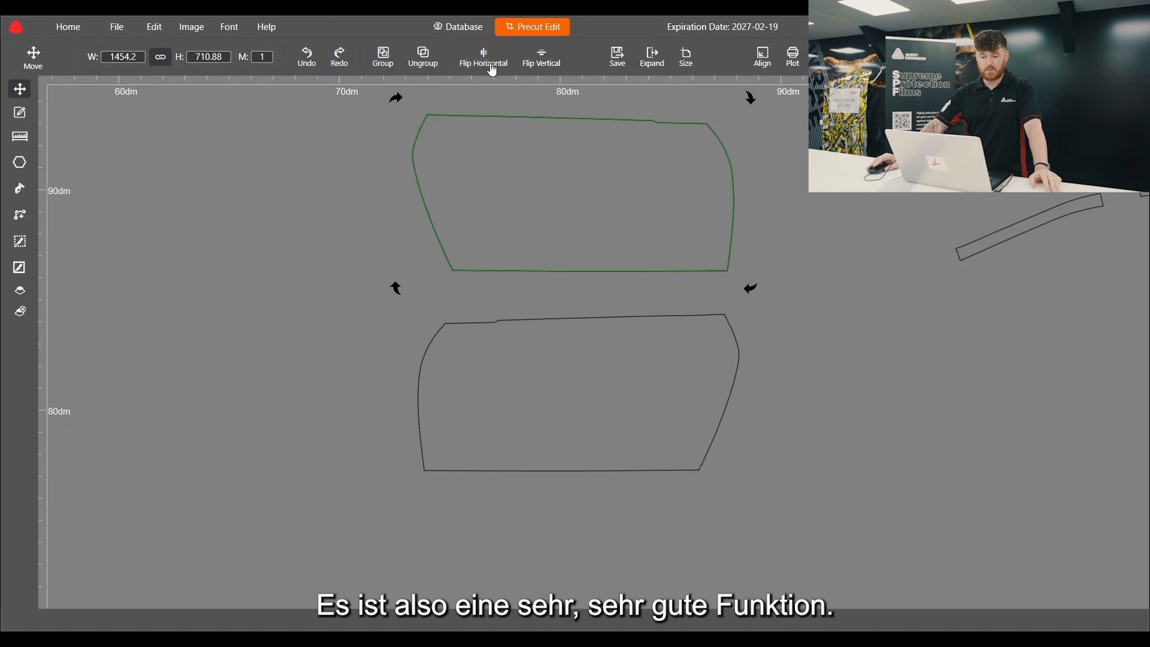
scroll(438, 189, "down", 4)
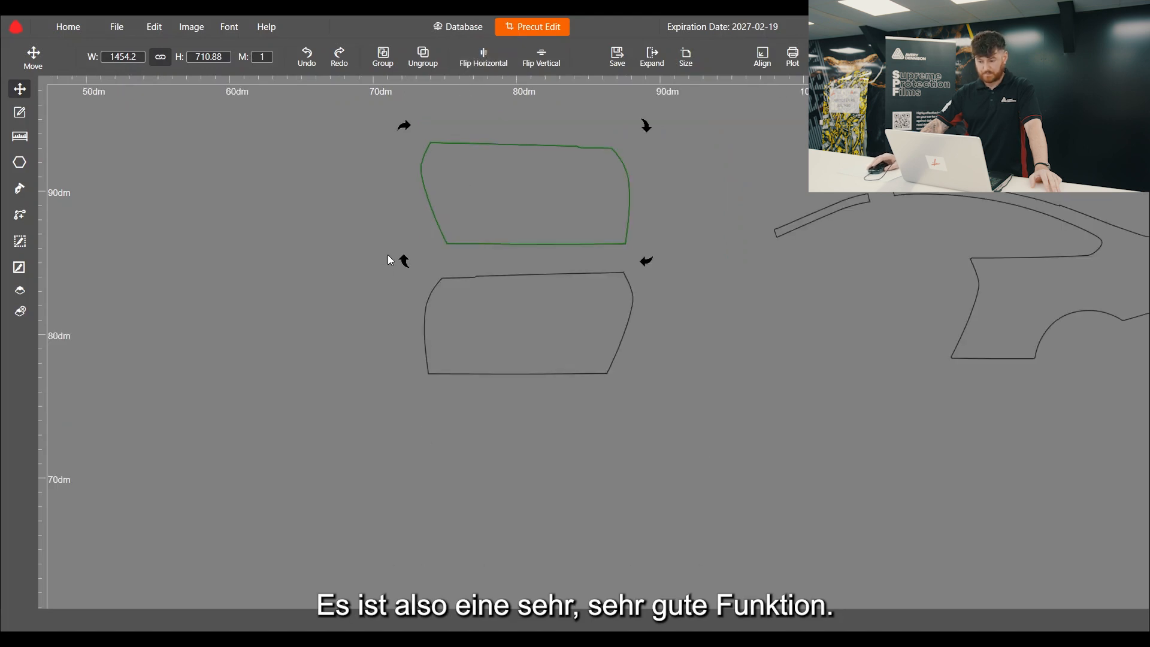
scroll(454, 177, "up", 2)
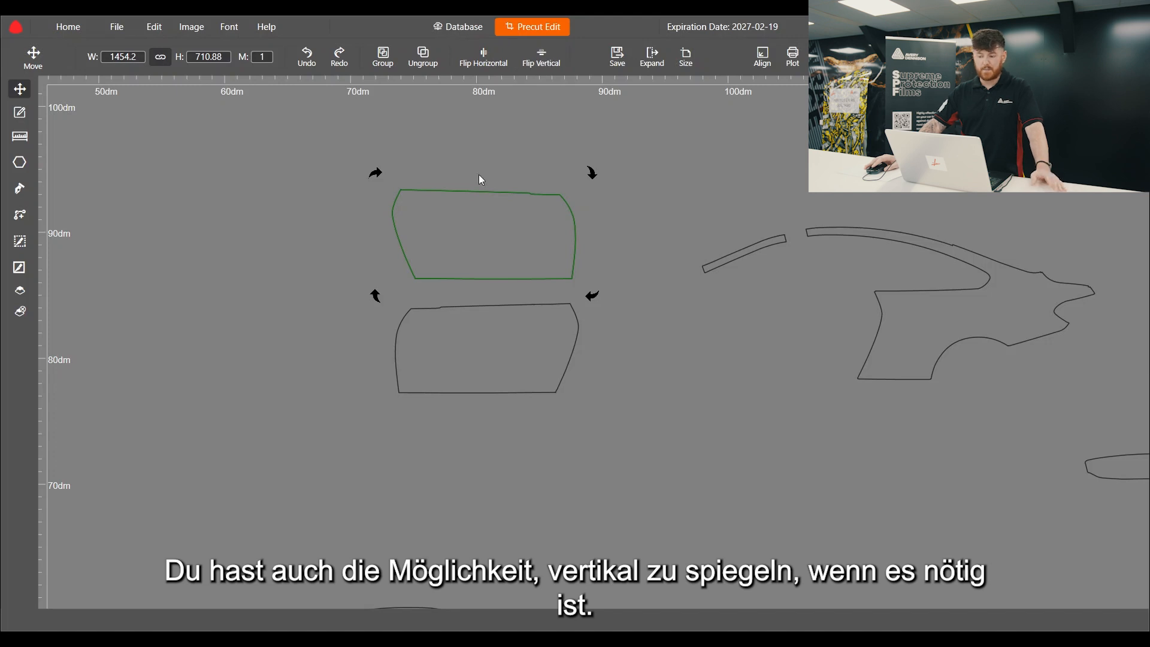
Shift the cut-off roof strip away from the quarter panel, copy it and place the duplicate above it
scroll(809, 271, "up", 4)
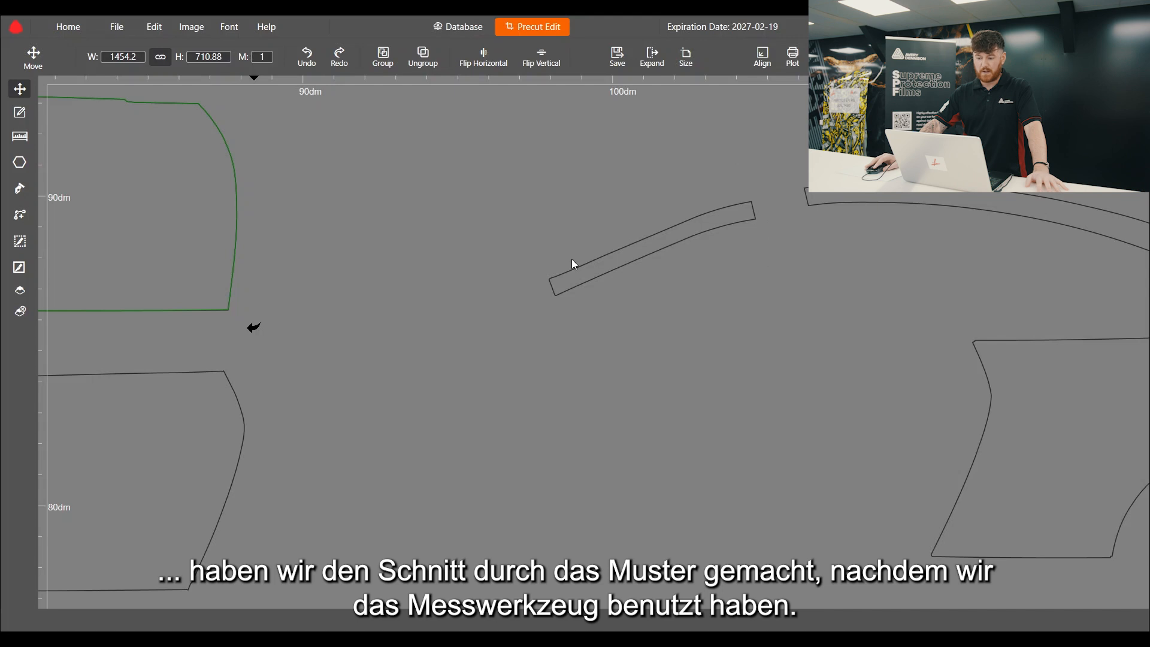
left_click_drag(681, 235, 637, 237)
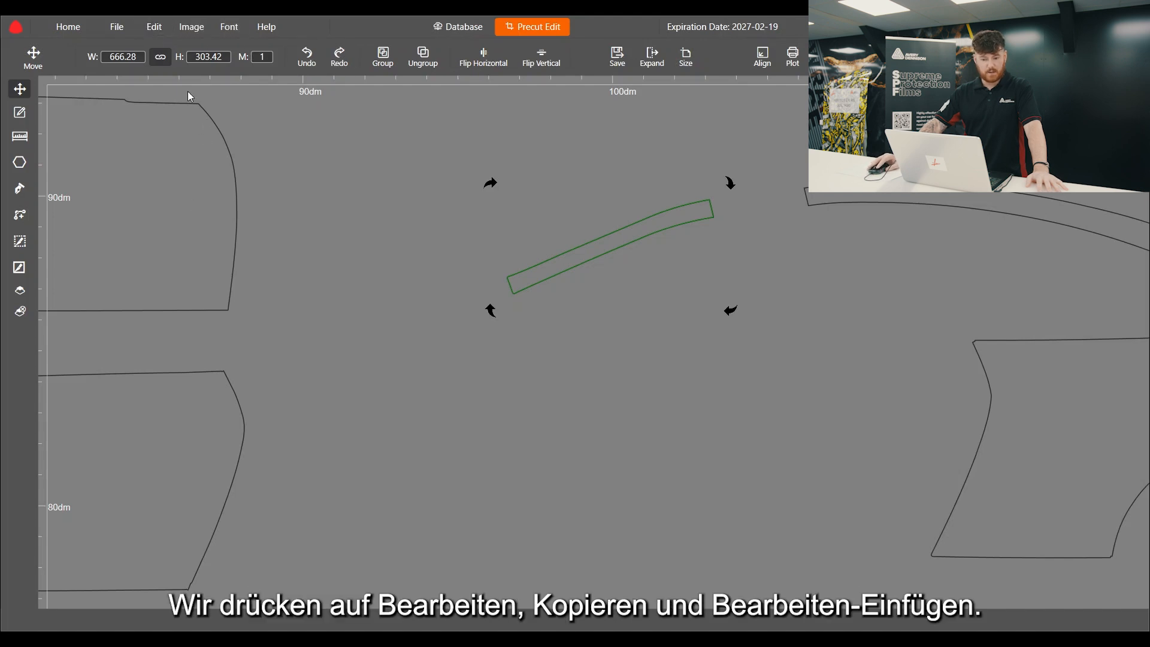
left_click(158, 24)
left_click(175, 149)
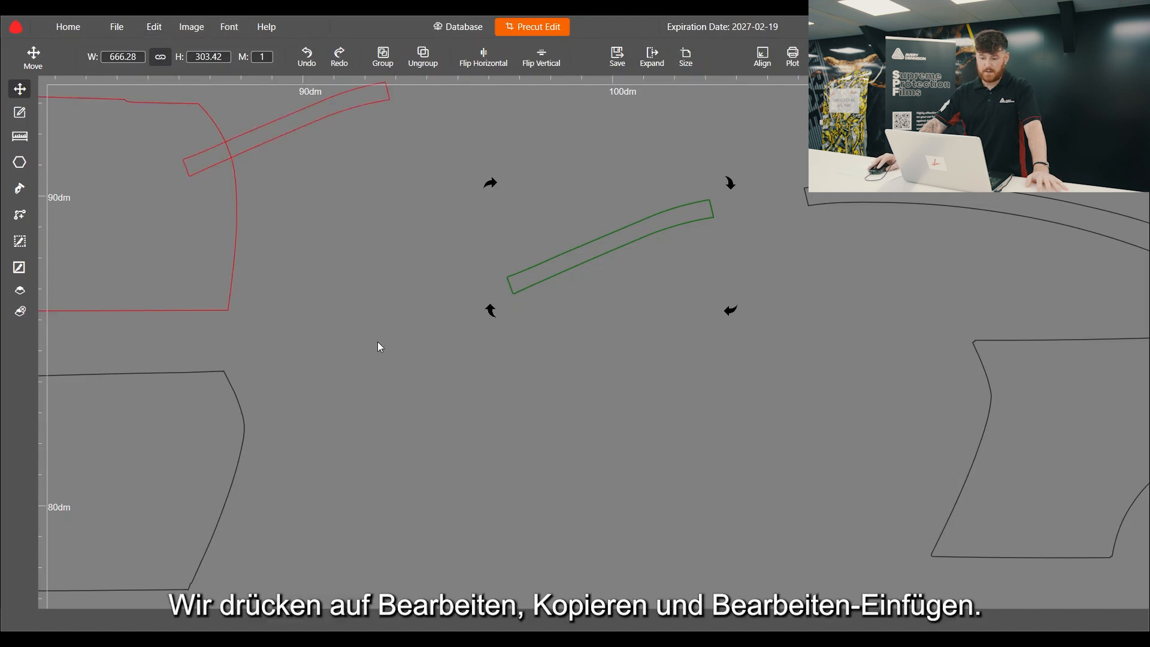
left_click(339, 196)
left_click_drag(306, 116, 567, 139)
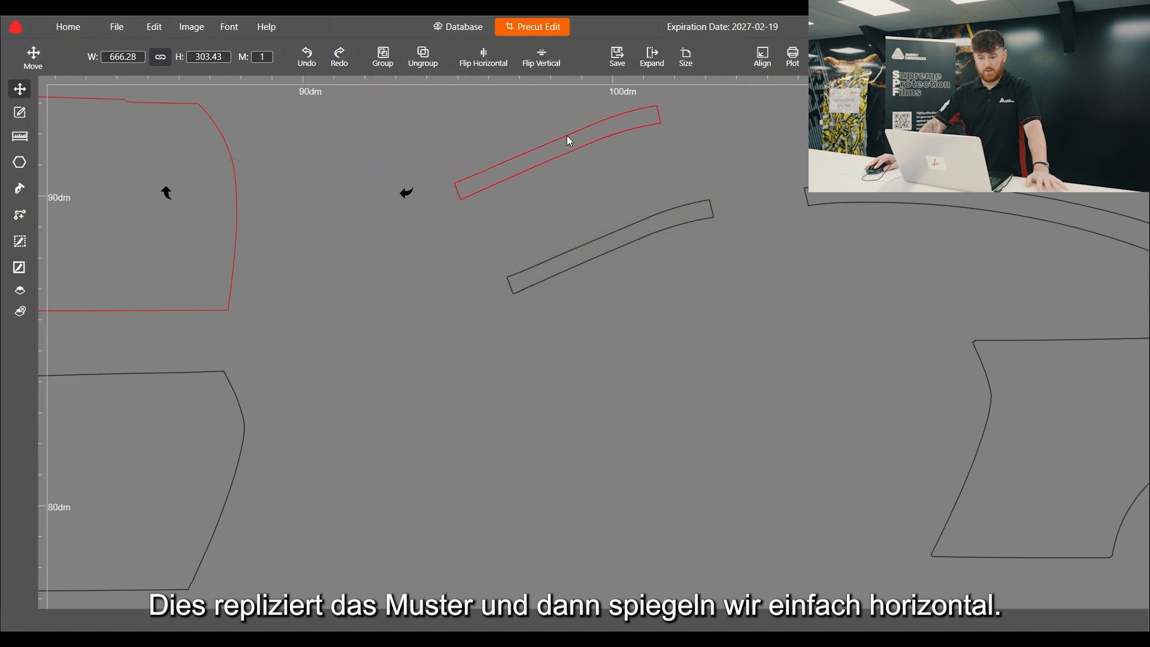
Flip the duplicated roof strip horizontally and deselect it
left_click(484, 56)
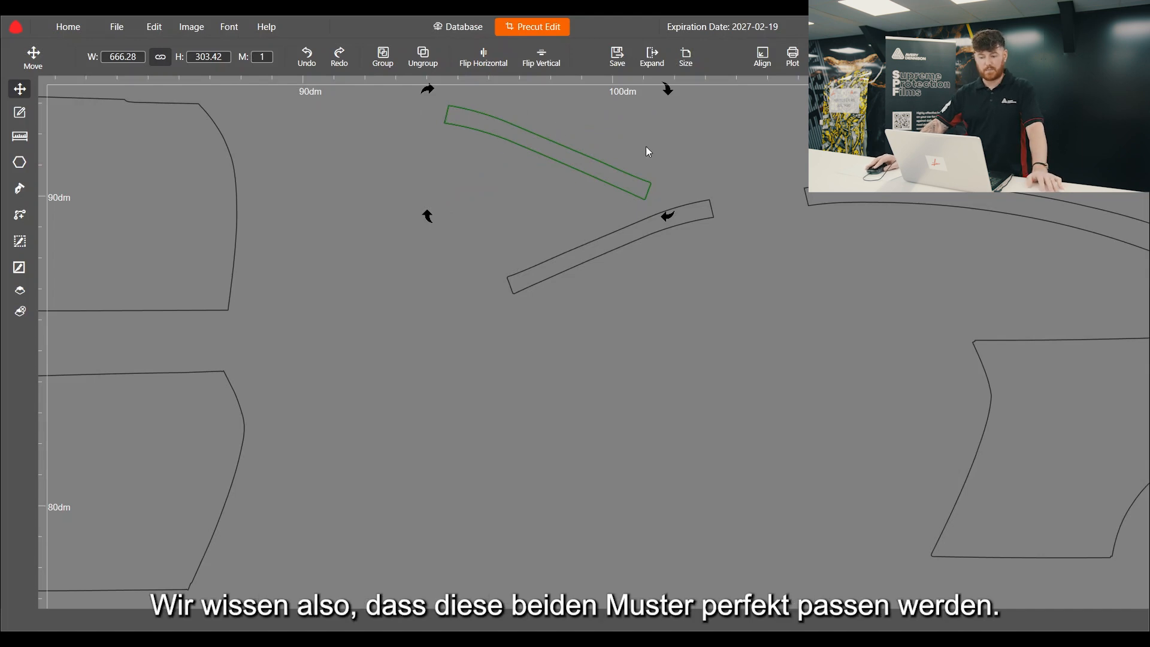
scroll(643, 371, "down", 4)
left_click(670, 269)
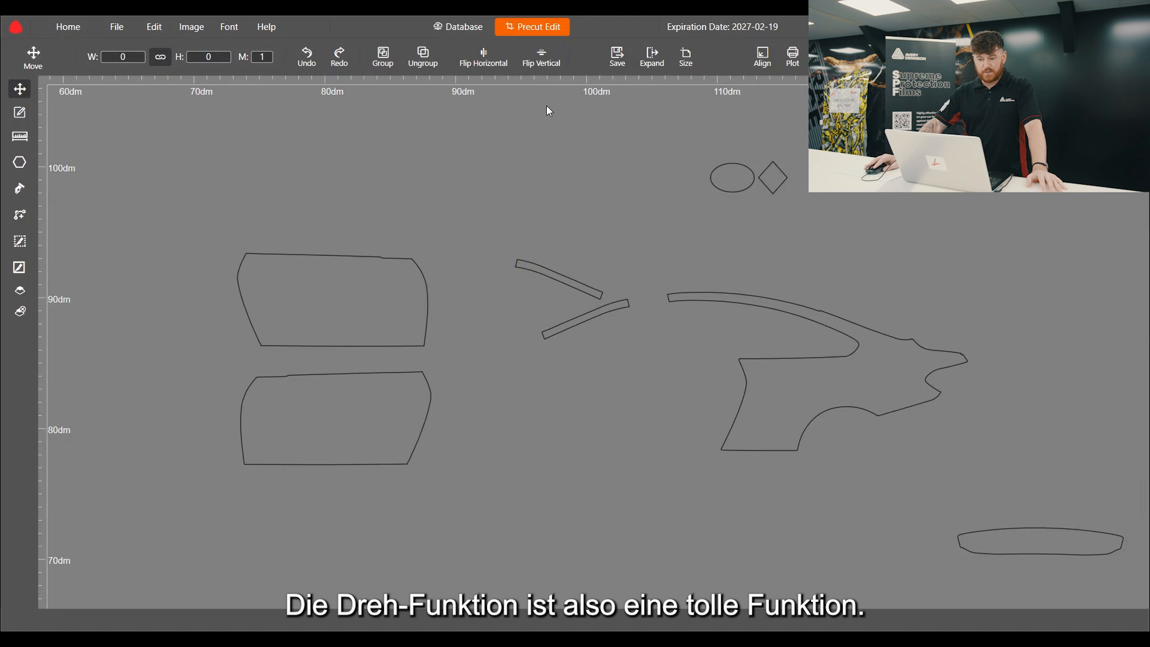
scroll(549, 106, "down", 2)
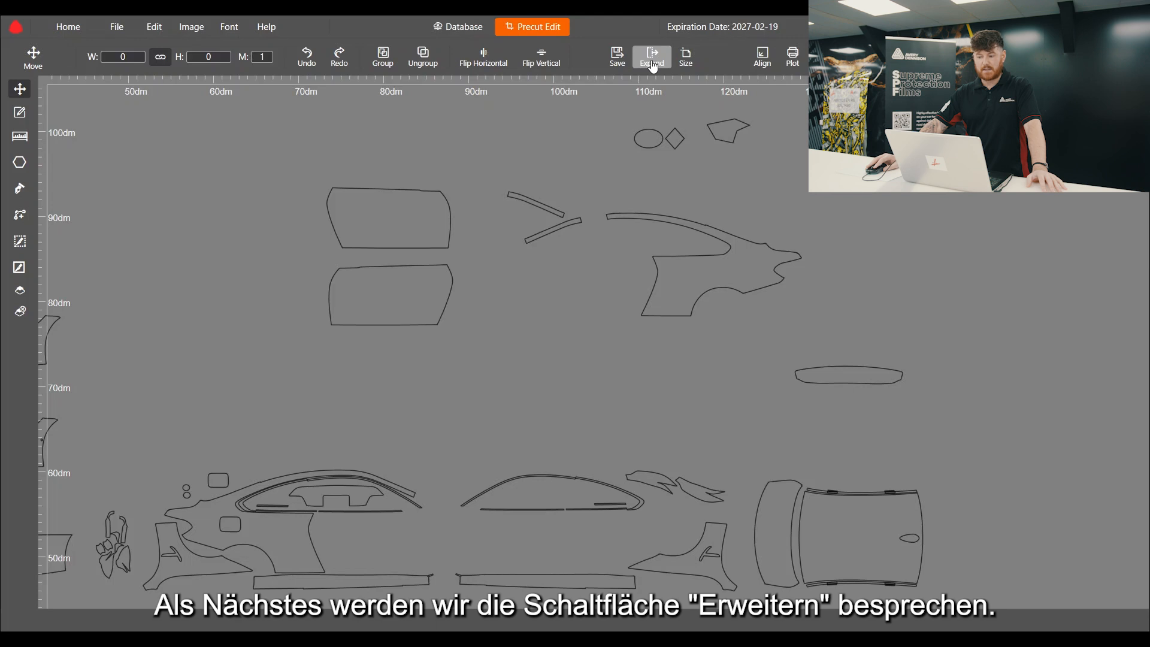
Expand the separate elongated pattern below the quarter panel by an entire extension of 20 mm and deselect it
scroll(901, 392, "up", 4)
left_click(796, 347)
left_click_drag(796, 346, 750, 359)
scroll(749, 413, "up", 3)
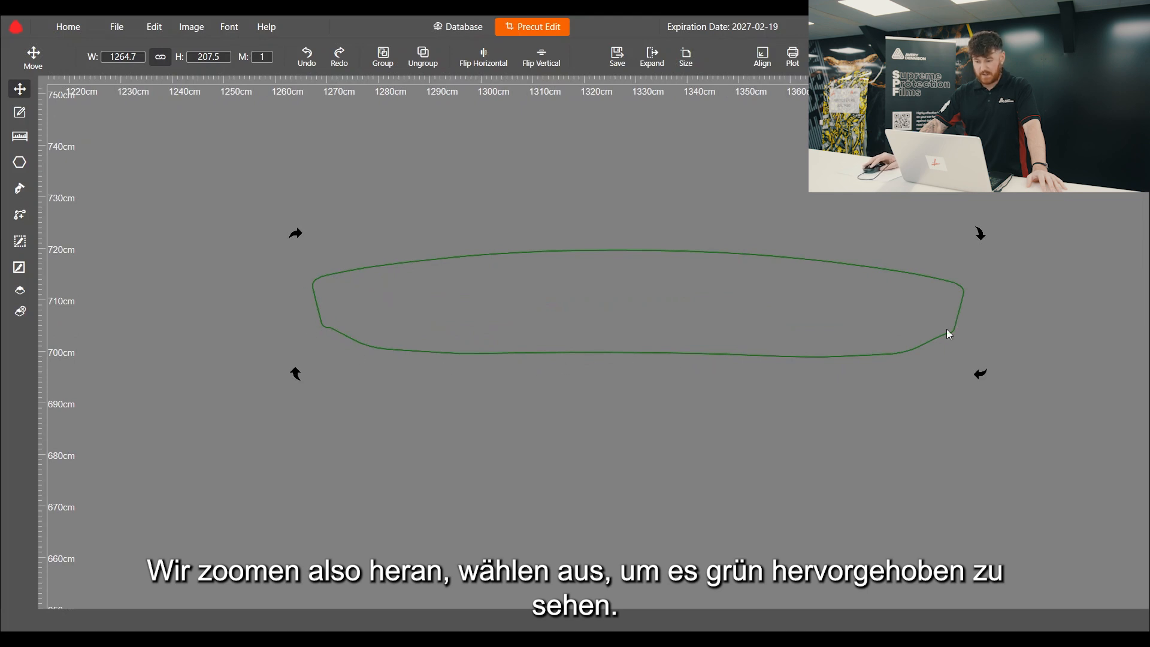
left_click(653, 58)
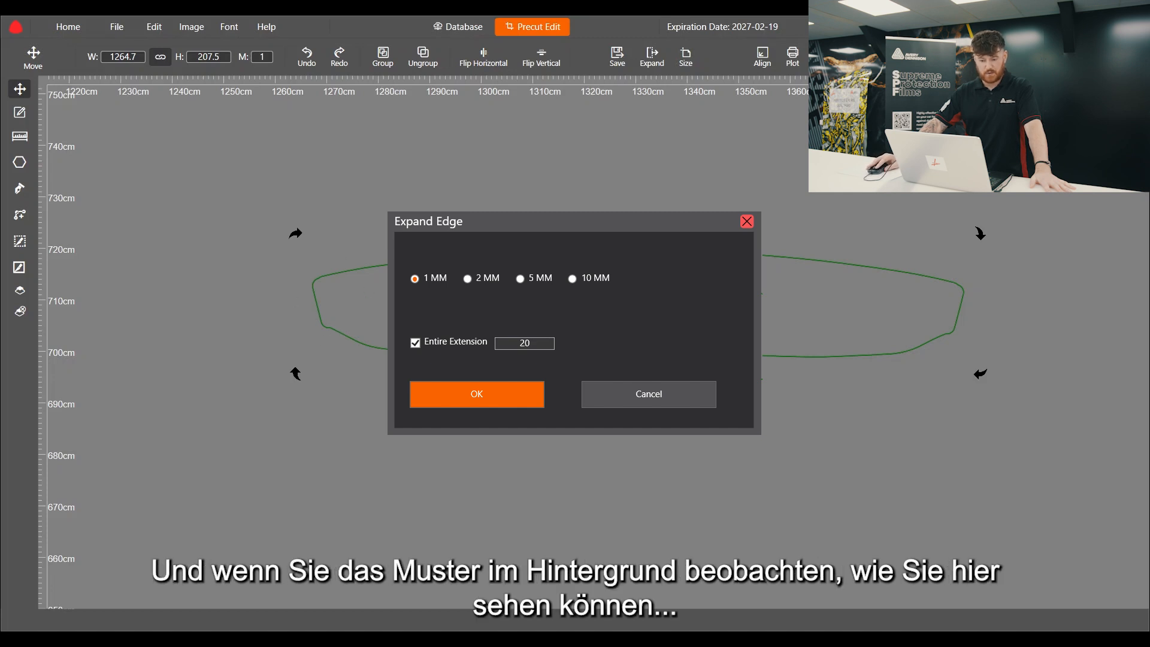
left_click(476, 394)
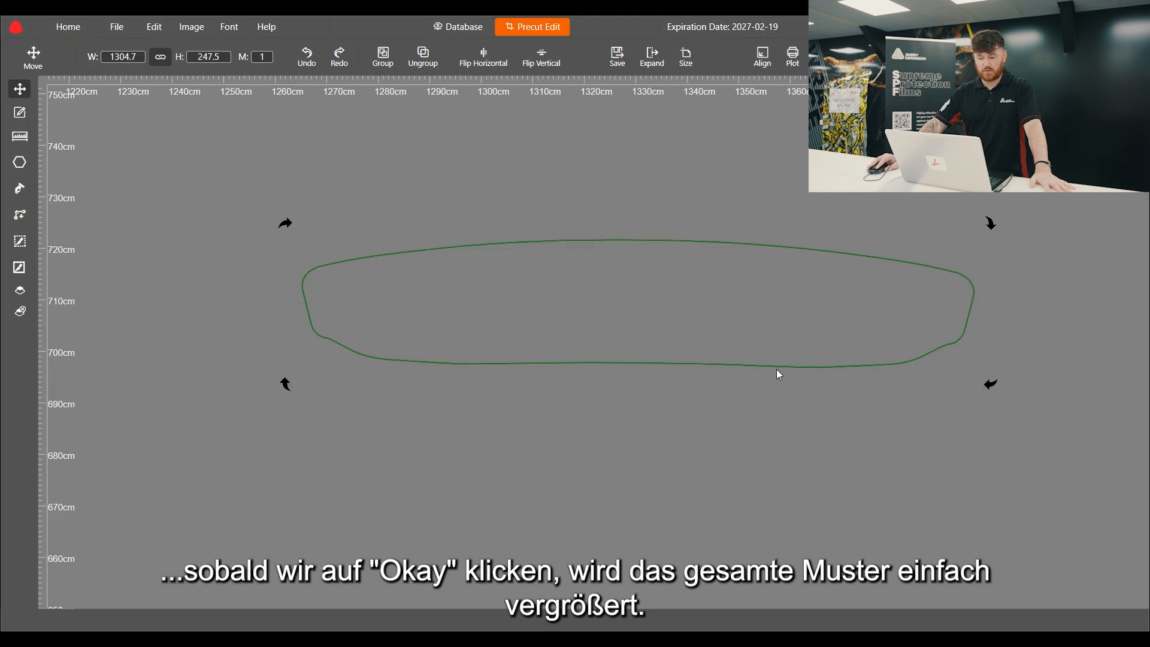
scroll(389, 354, "down", 2)
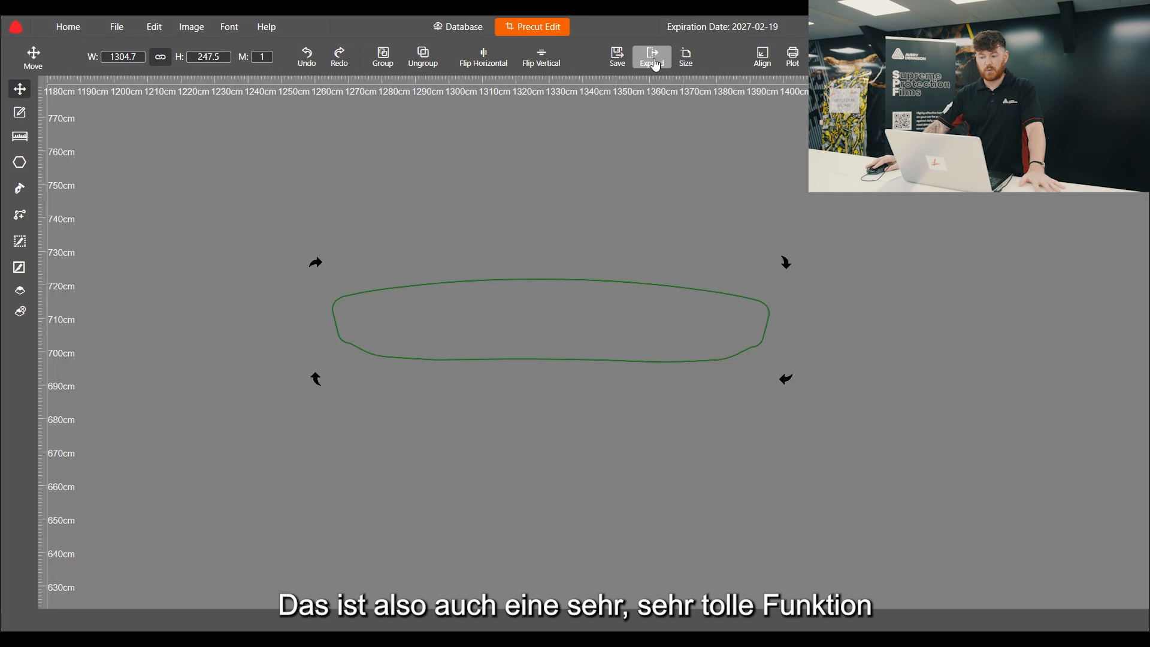
left_click(609, 187)
scroll(444, 451, "down", 2)
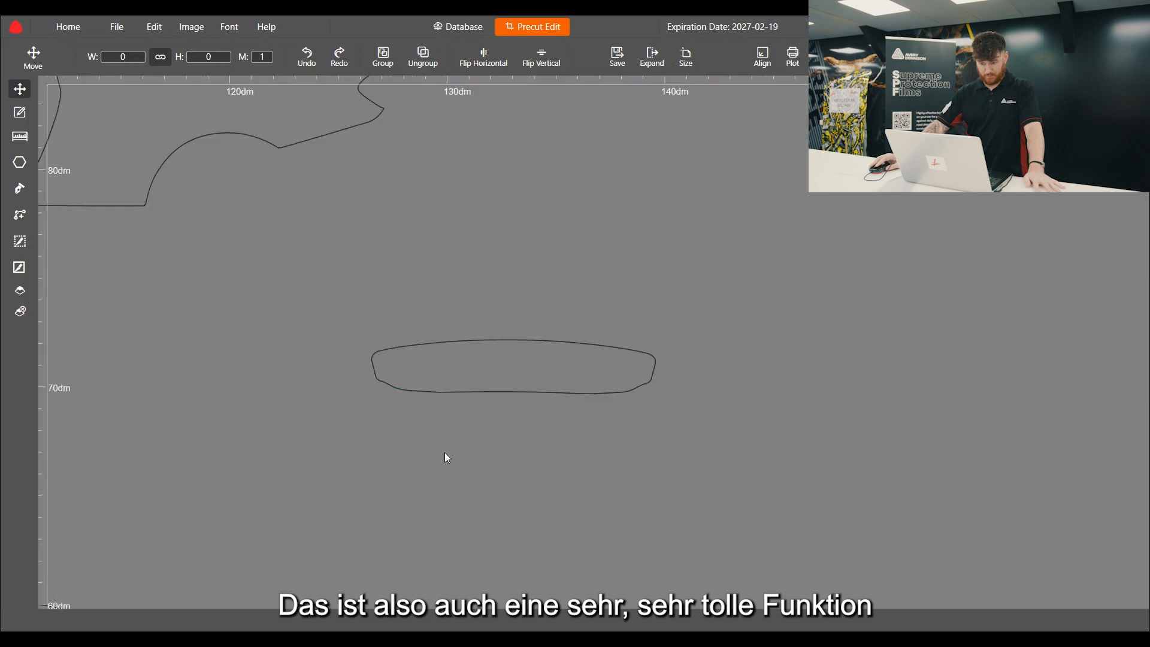
Add the text note "sensors removed, badges removed. door handles removed" in the Agency FB font
scroll(443, 436, "up", 2)
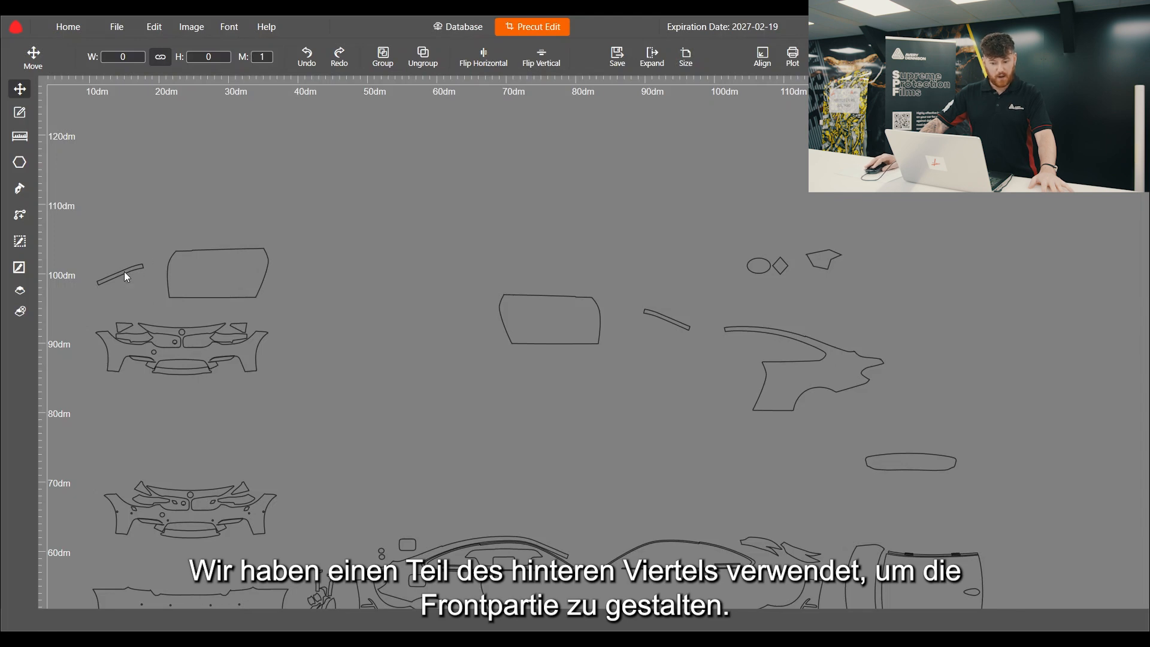
scroll(135, 327, "up", 5)
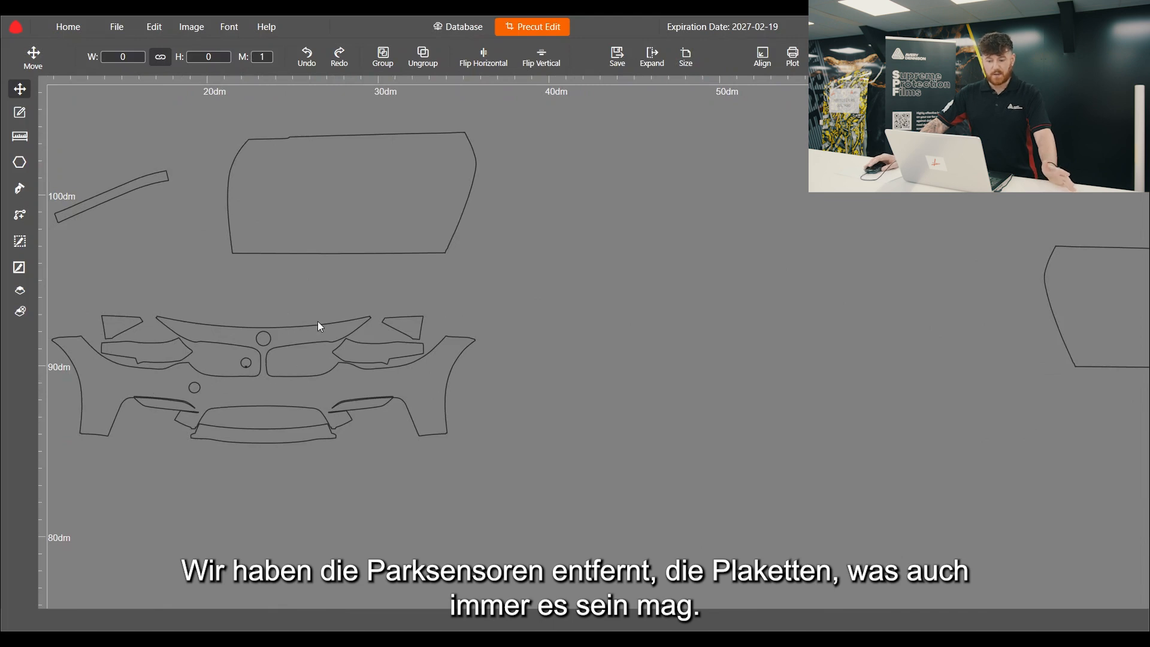
scroll(318, 322, "down", 2)
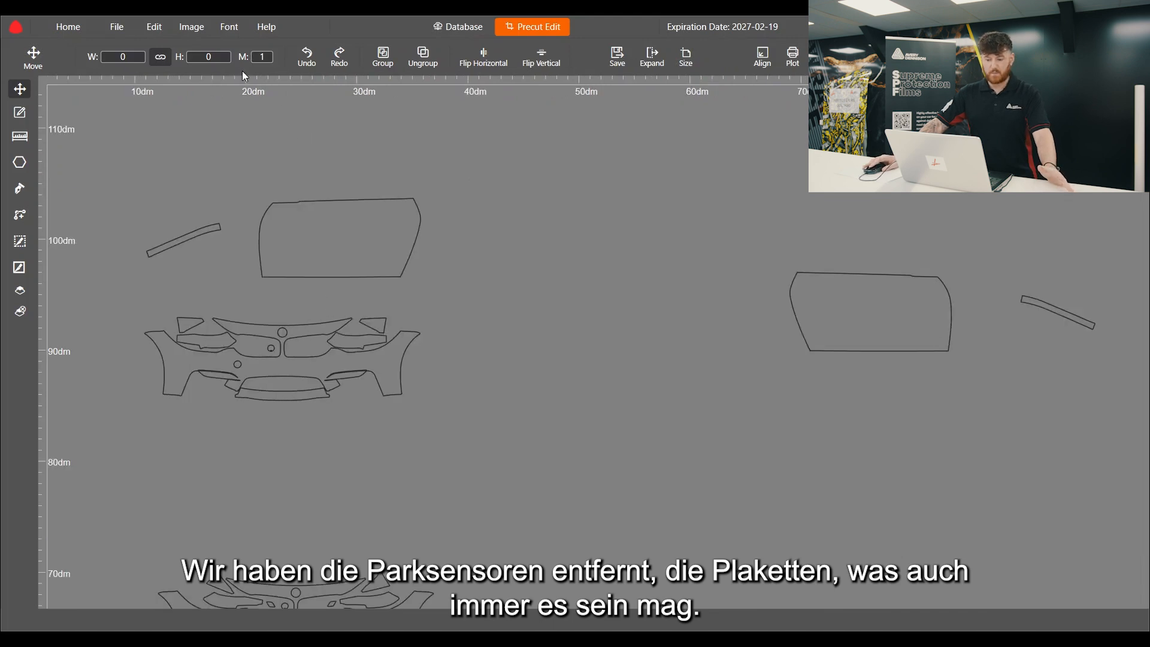
left_click(231, 28)
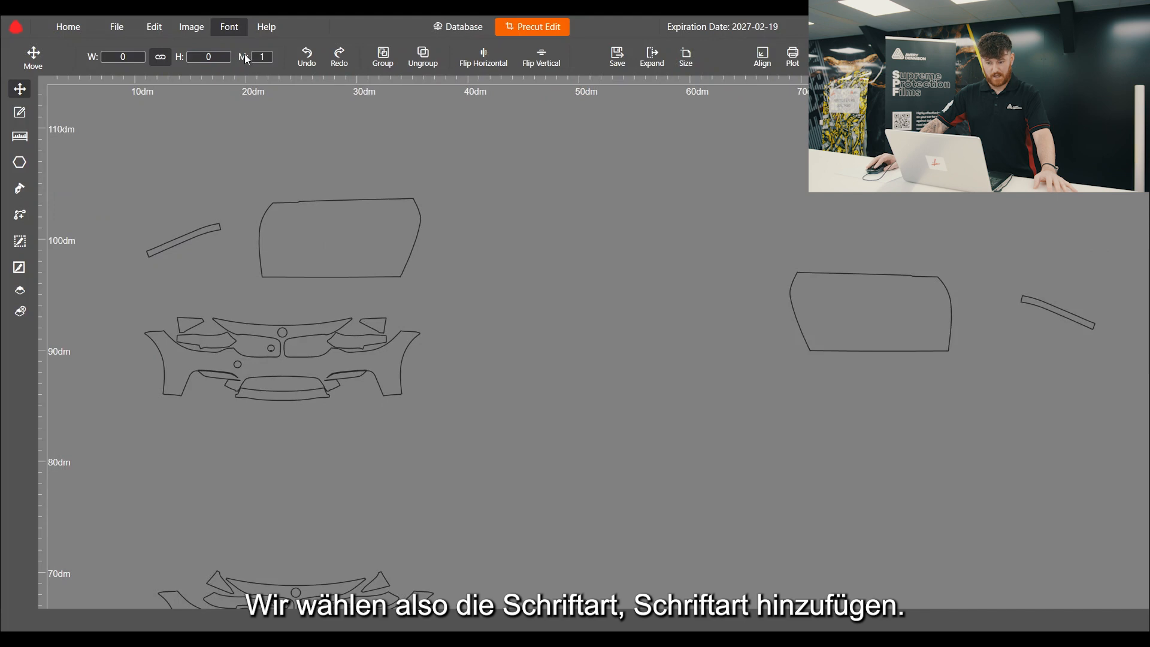
left_click(300, 170)
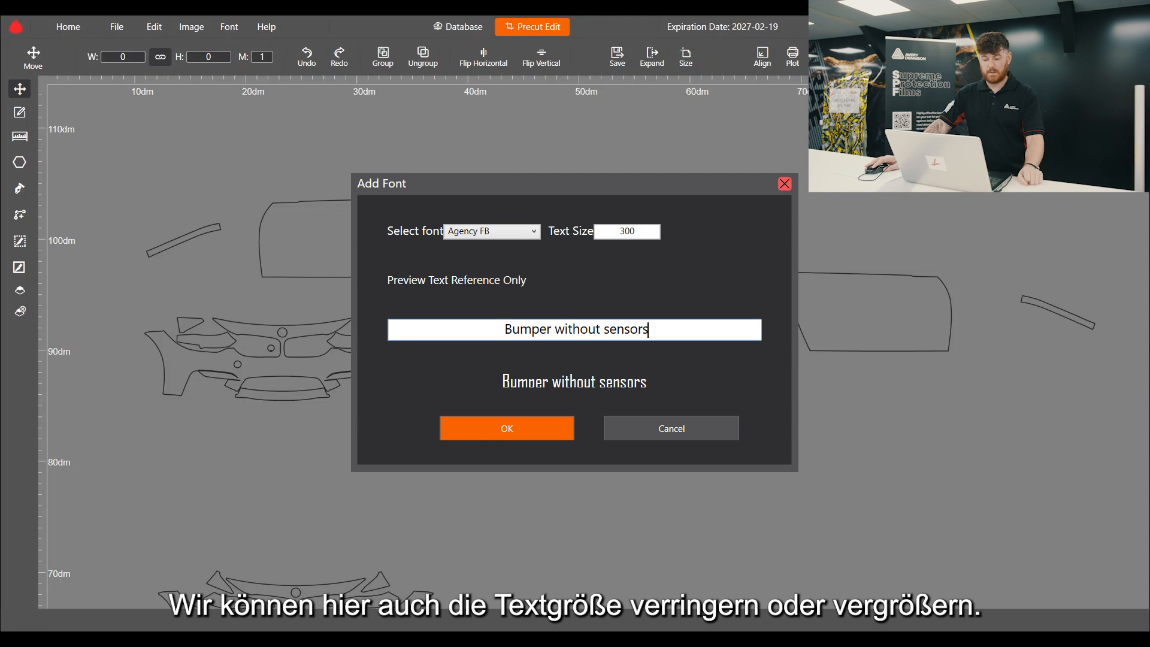
left_click(443, 419)
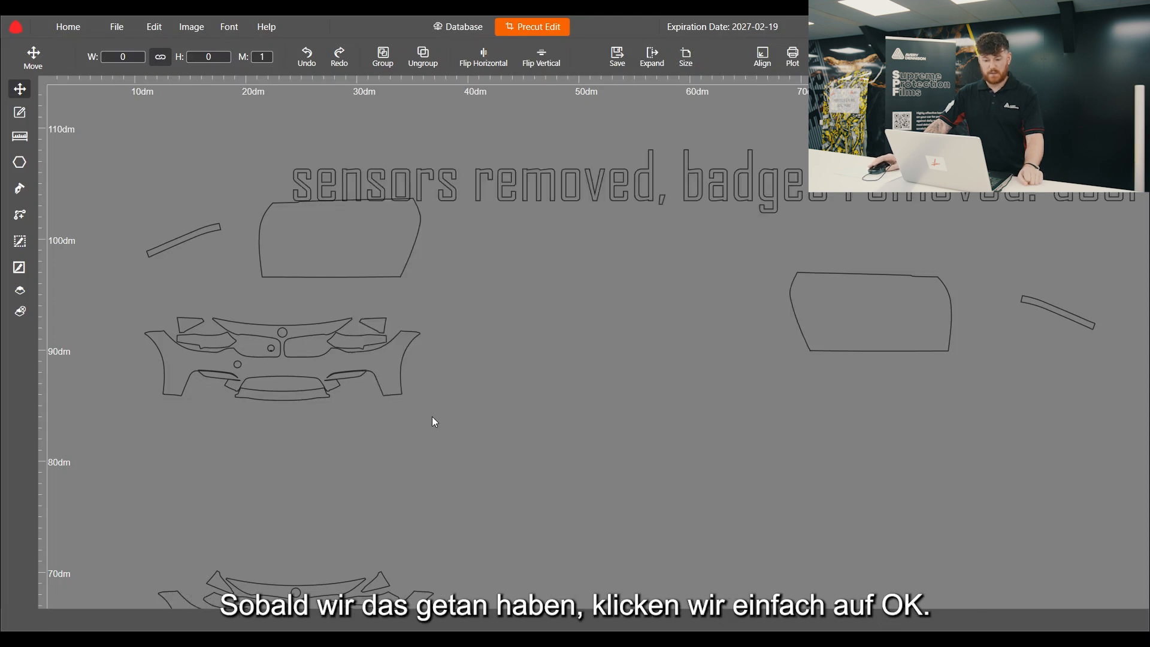
Move the text note clear of the patterns, placing it above the edited door and front bumper, and deselect it
scroll(692, 293, "down", 3)
left_click(707, 316)
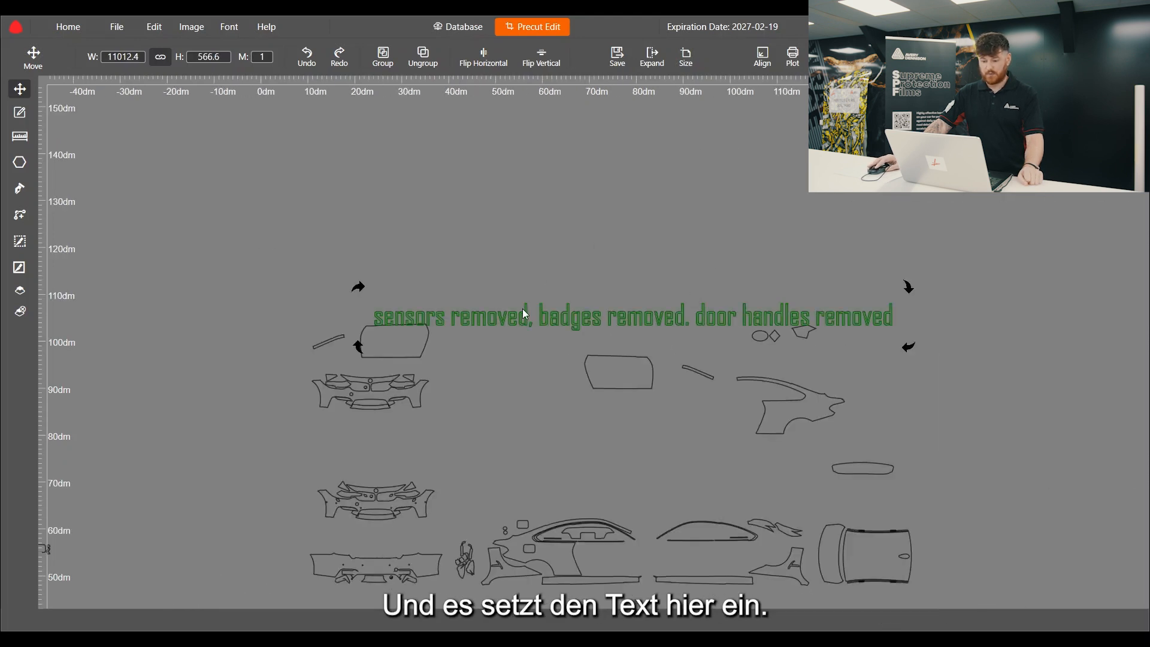
left_click_drag(398, 253, 905, 322)
left_click(321, 236)
scroll(620, 318, "up", 5)
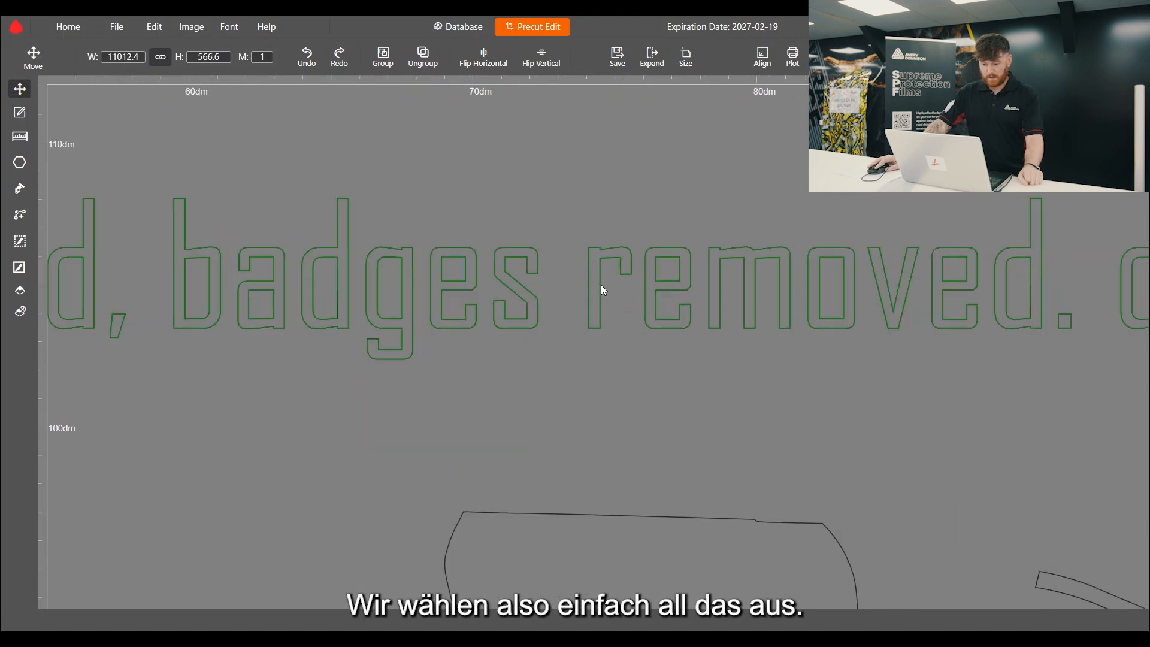
left_click_drag(595, 286, 176, 209)
scroll(680, 264, "down", 5)
scroll(581, 268, "down", 3)
scroll(471, 257, "up", 6)
left_click_drag(458, 231, 279, 248)
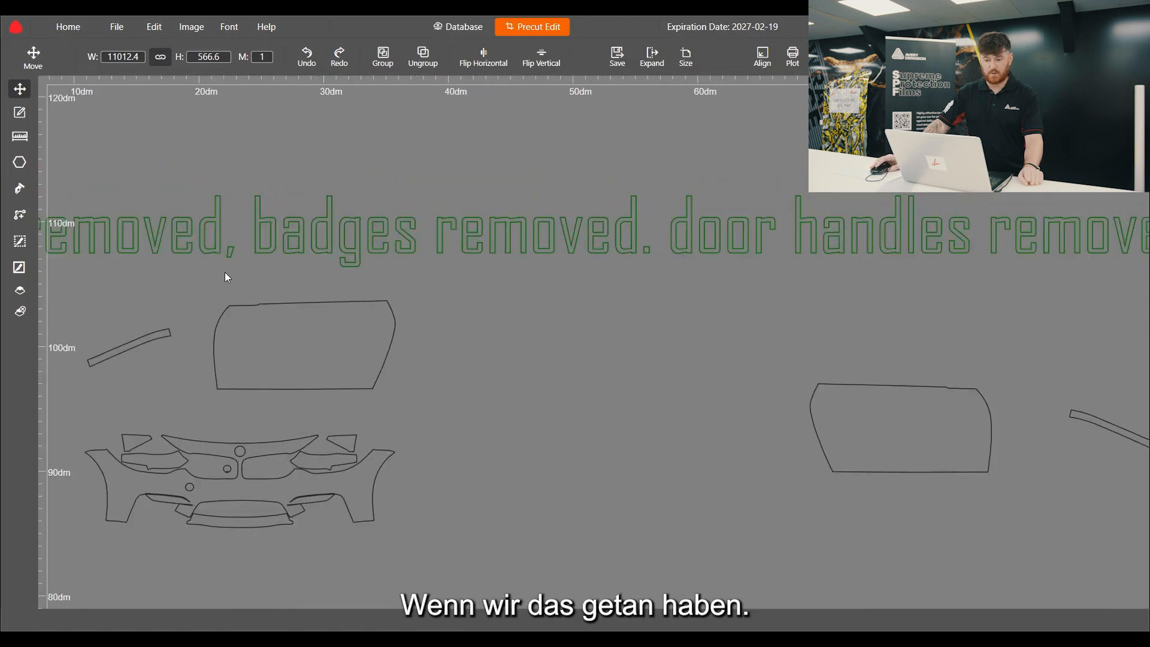
scroll(647, 221, "down", 5)
left_click(428, 141)
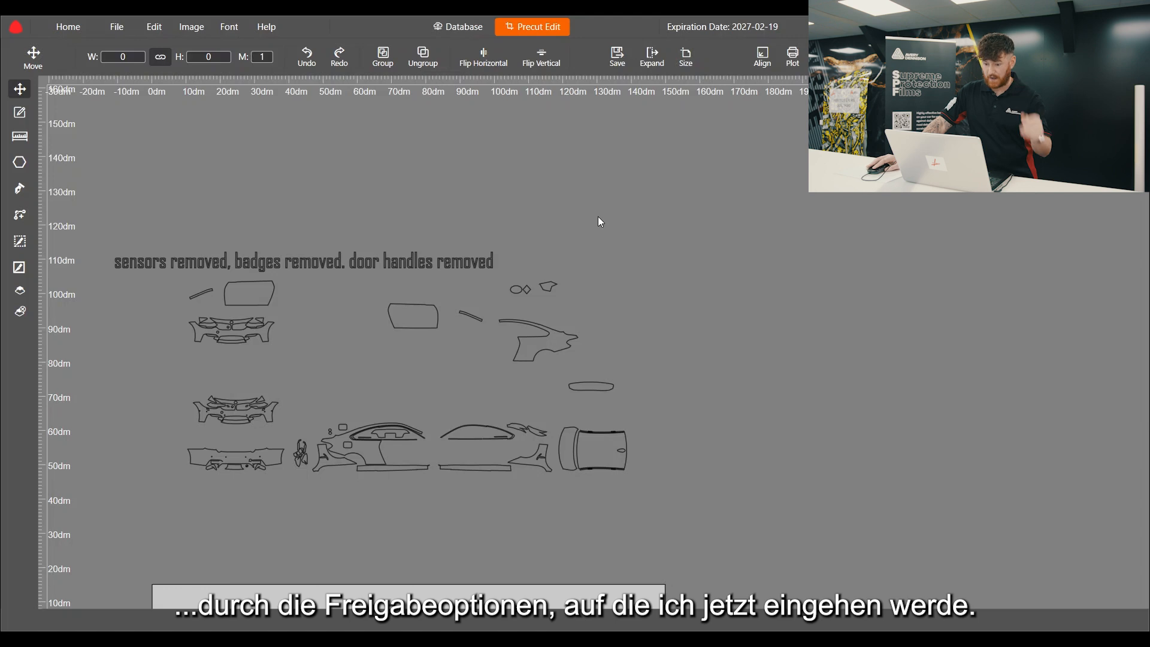
Save the edited layout as "bmw m4 - october. F82" and delete all patterns and text from the workspace
left_click(620, 62)
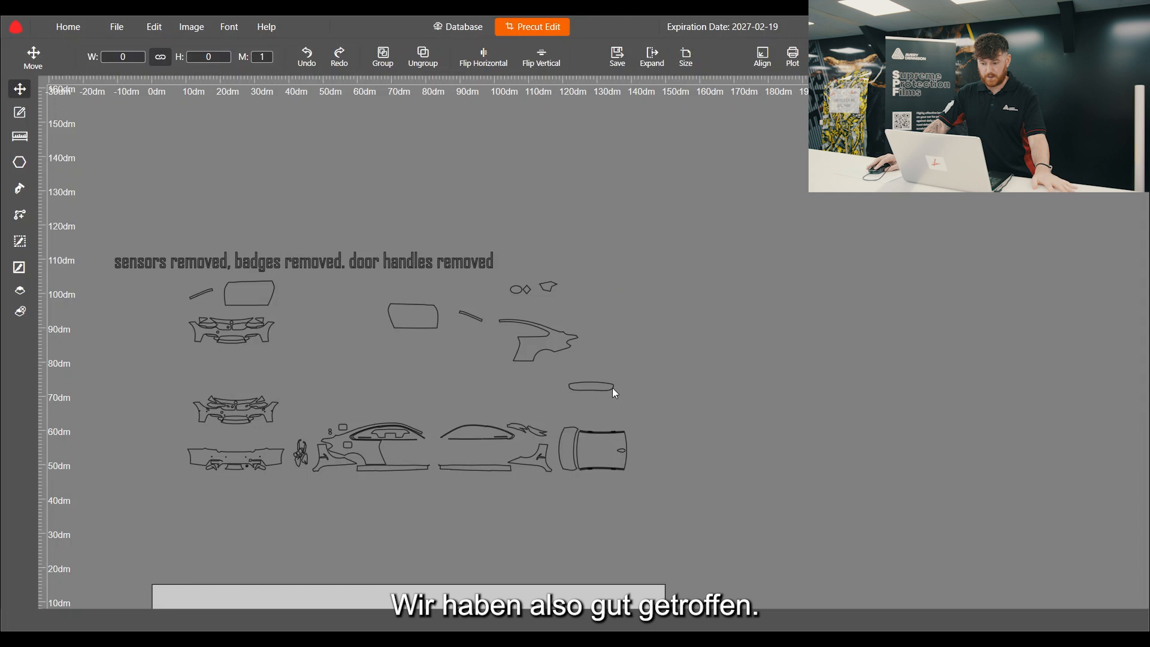
scroll(646, 420, "down", 3)
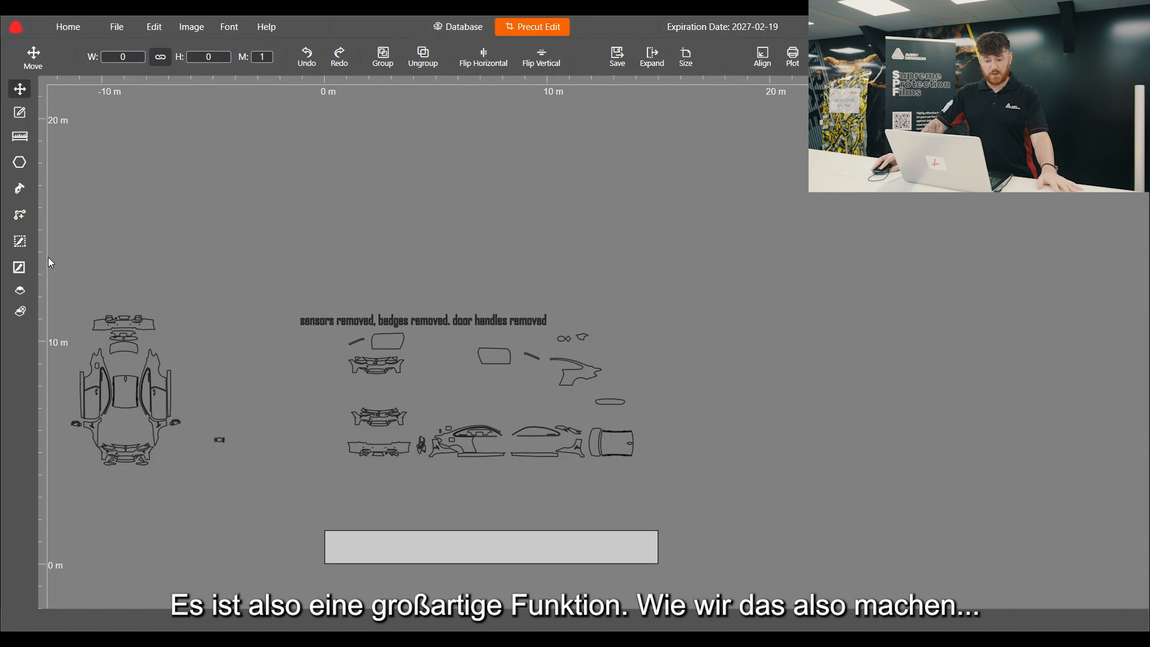
left_click_drag(74, 255, 737, 485)
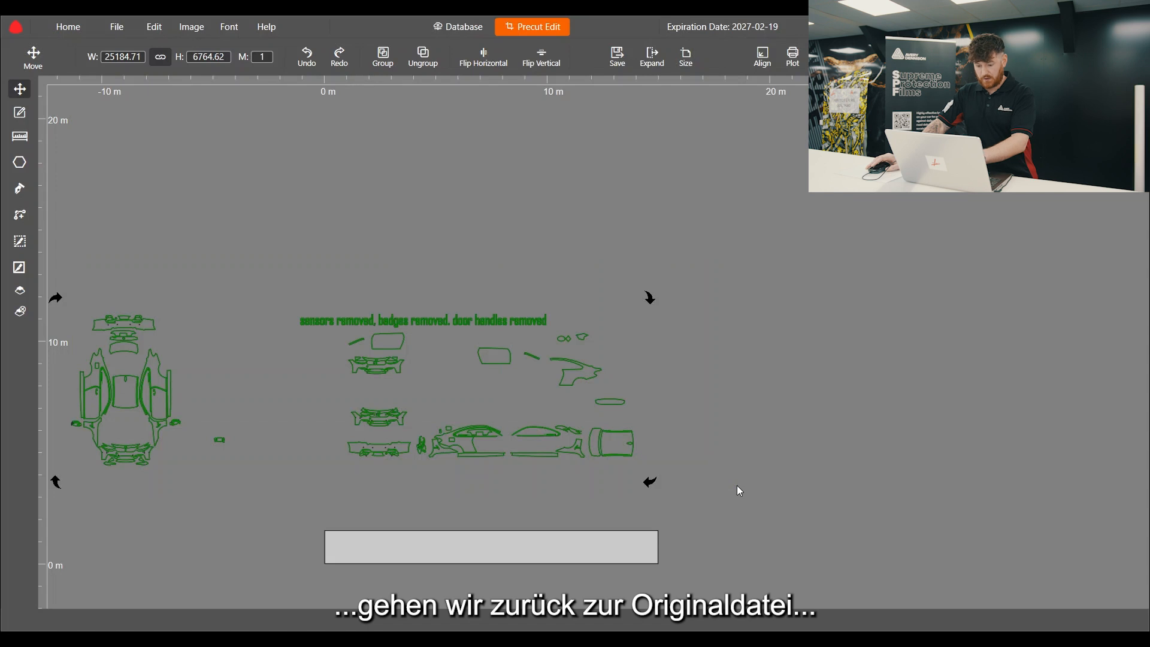
key("Delete")
left_click_drag(110, 415, 62, 453)
key("Delete")
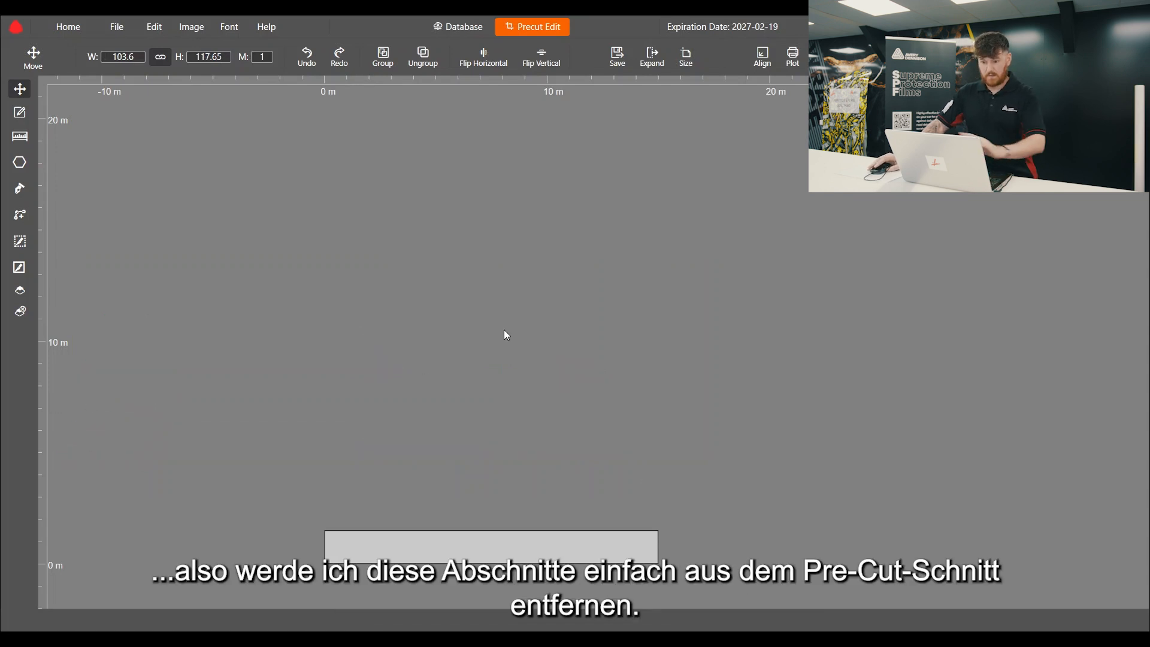
Open the saved "bmw m4 - october. F82" layout from the personal data in the database
left_click(457, 30)
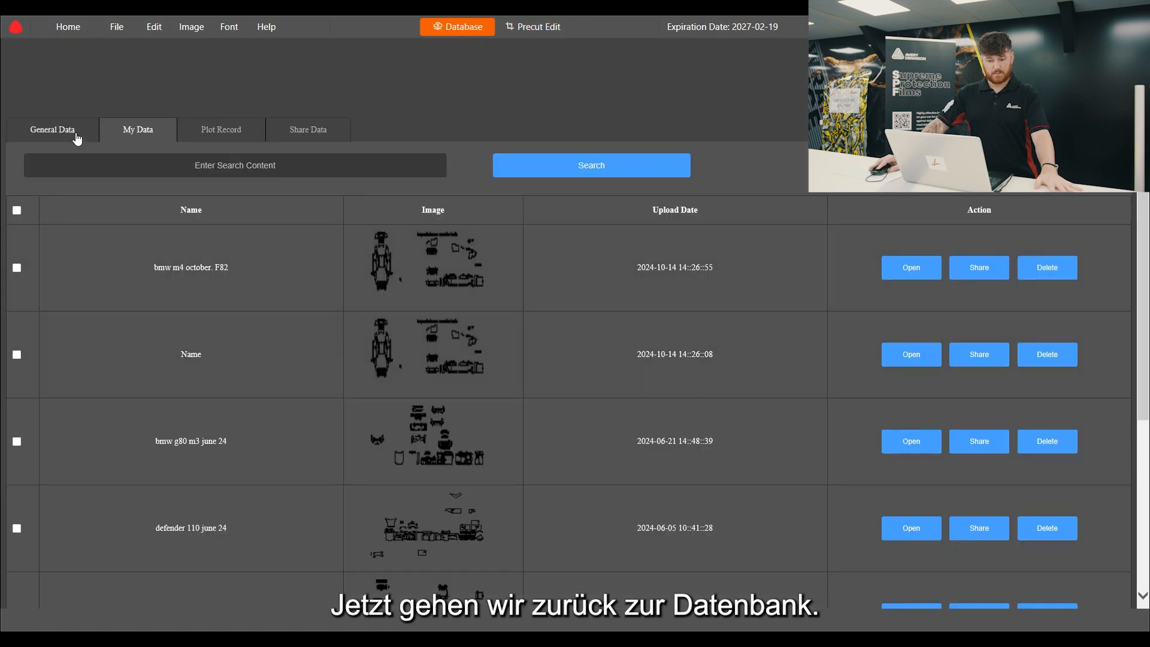
left_click(50, 132)
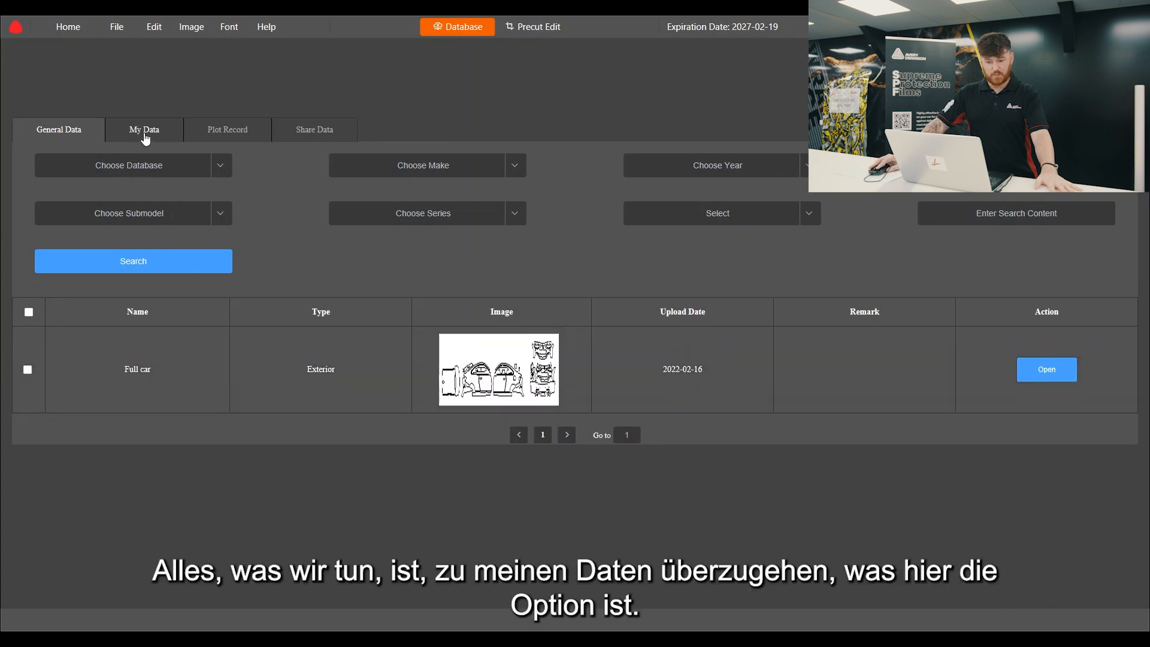
left_click(145, 131)
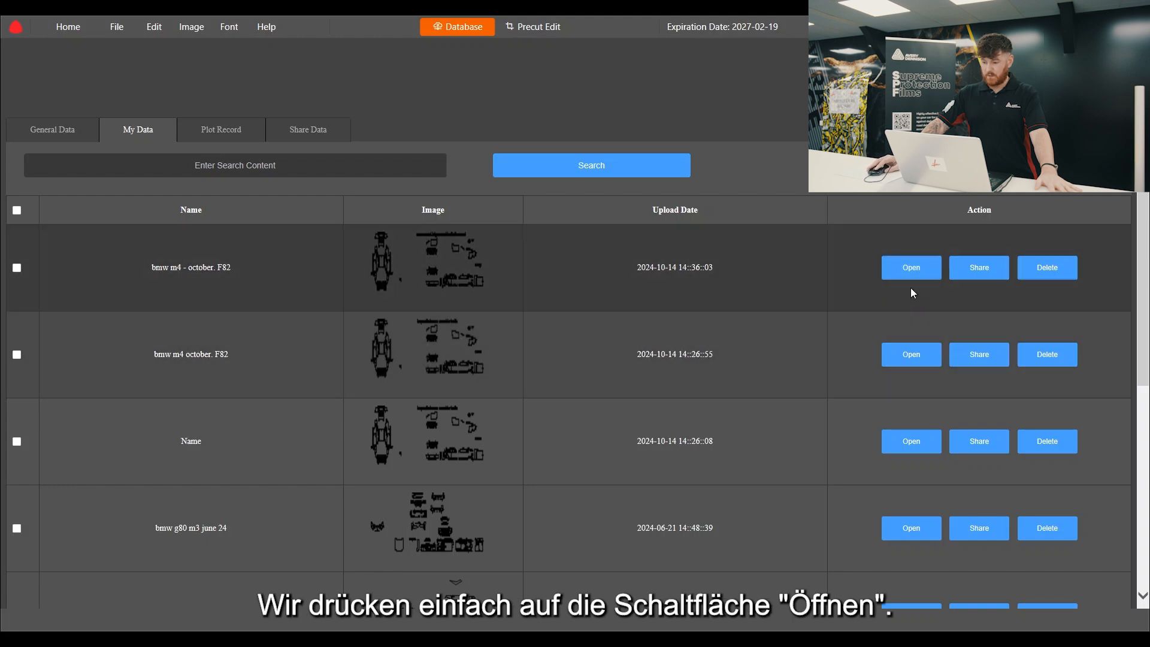
left_click(913, 274)
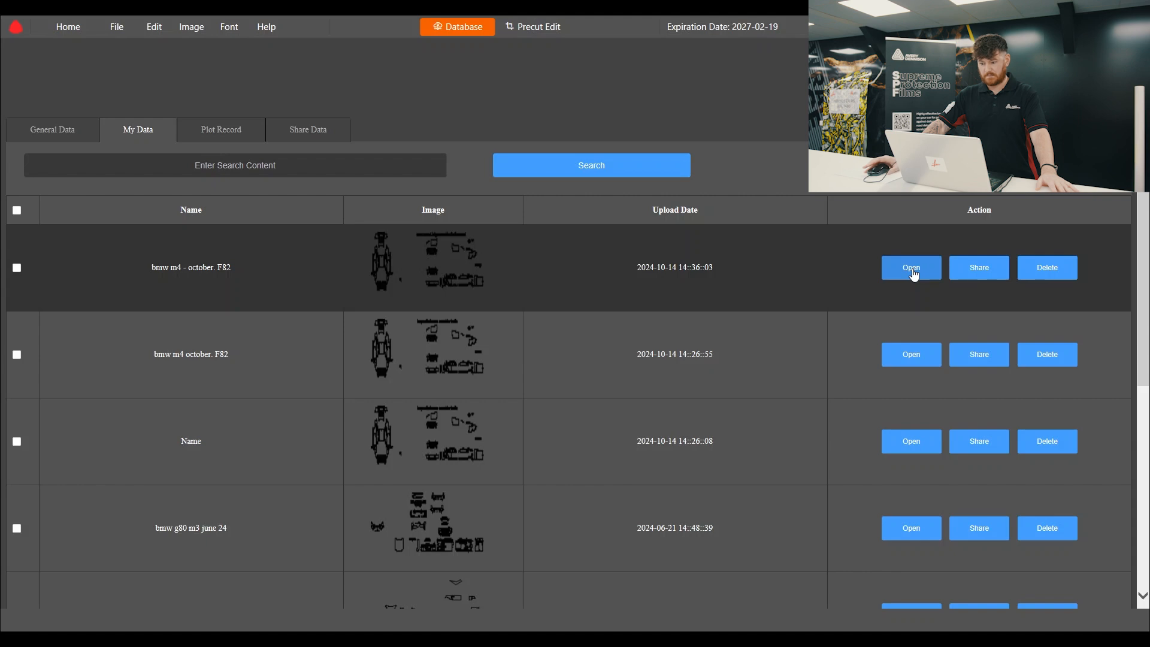
left_click(911, 268)
scroll(372, 258, "down", 2)
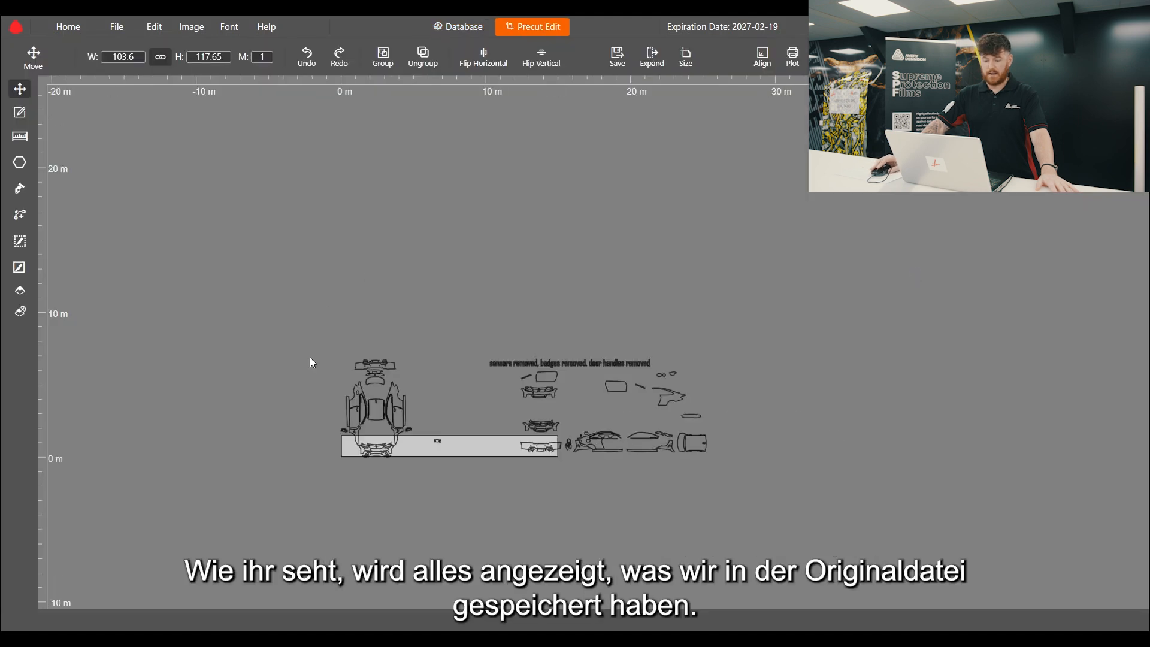
Move all the reopened patterns and the note off the film area to the empty space above it, and deselect them
left_click_drag(290, 326, 763, 481)
left_click_drag(695, 444, 529, 386)
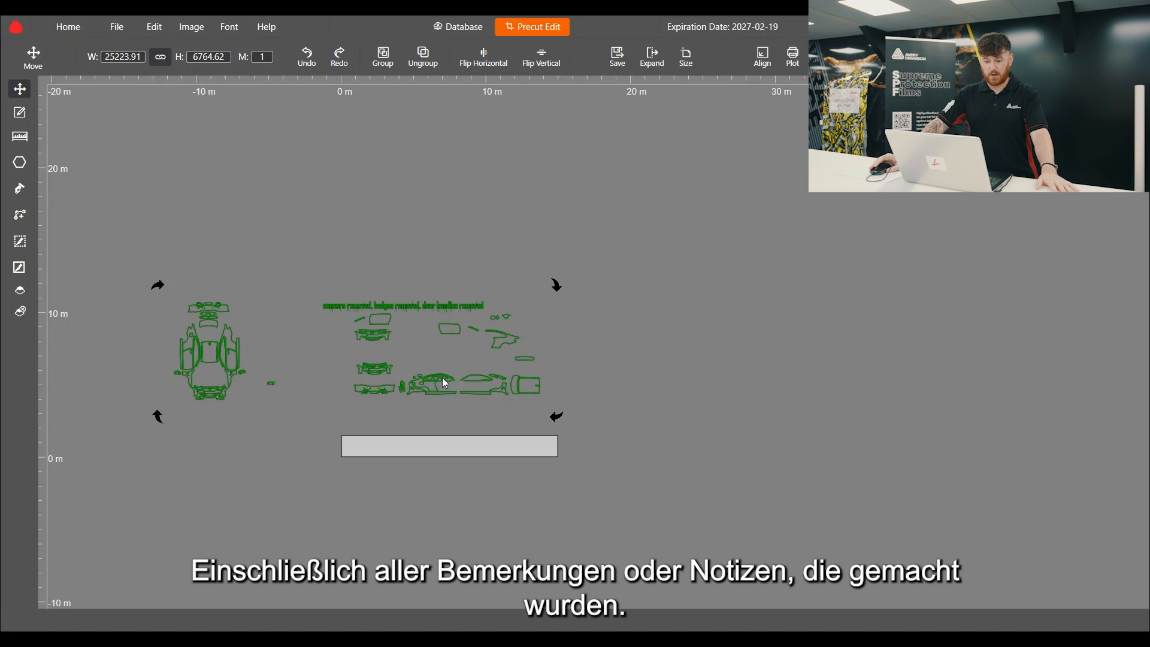
scroll(423, 250, "up", 1)
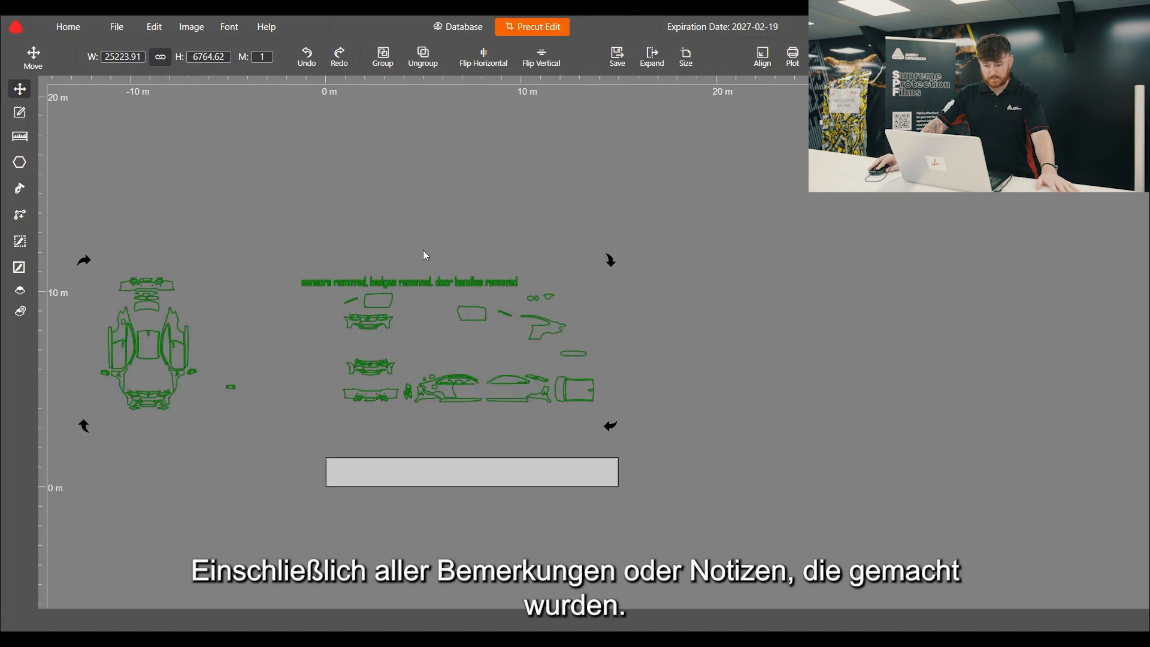
left_click(421, 245)
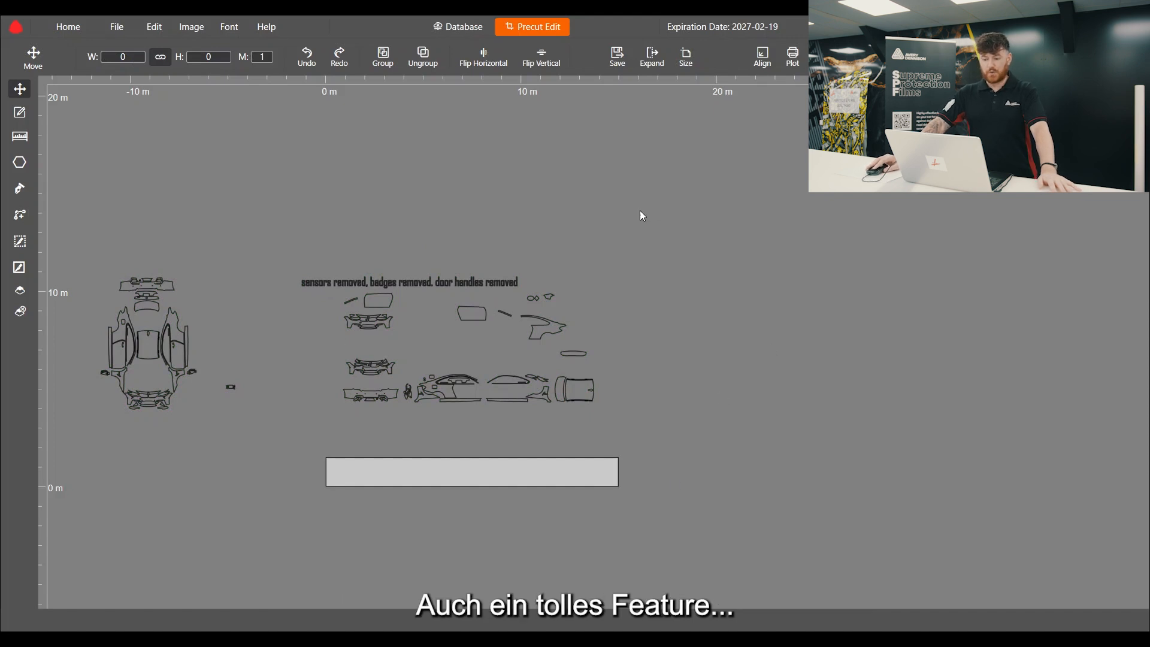
Highlight the share ID of the saved "bmw m4 - october. F82" data and share it with single sharing left off
left_click(463, 28)
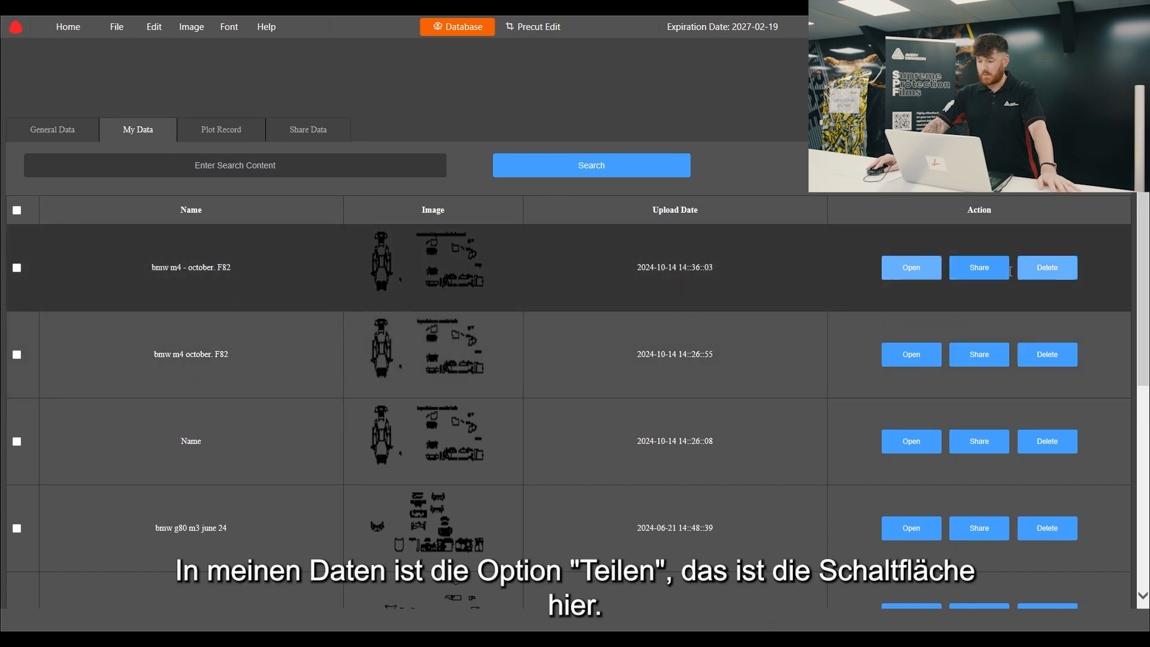
left_click(980, 271)
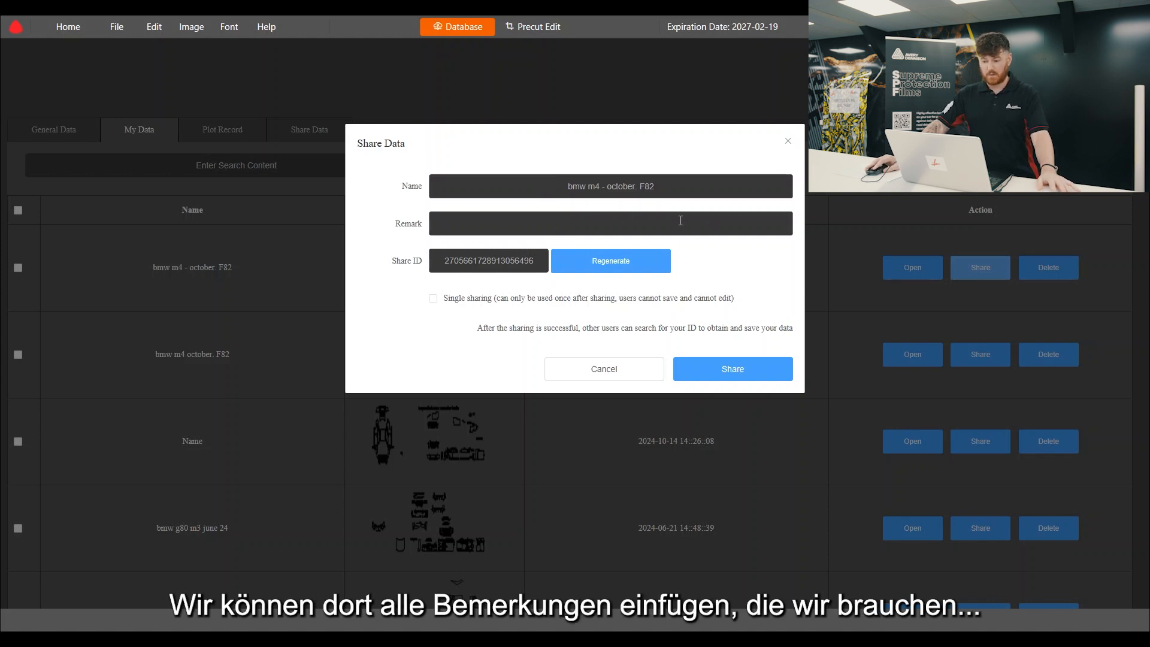
left_click_drag(442, 259, 537, 260)
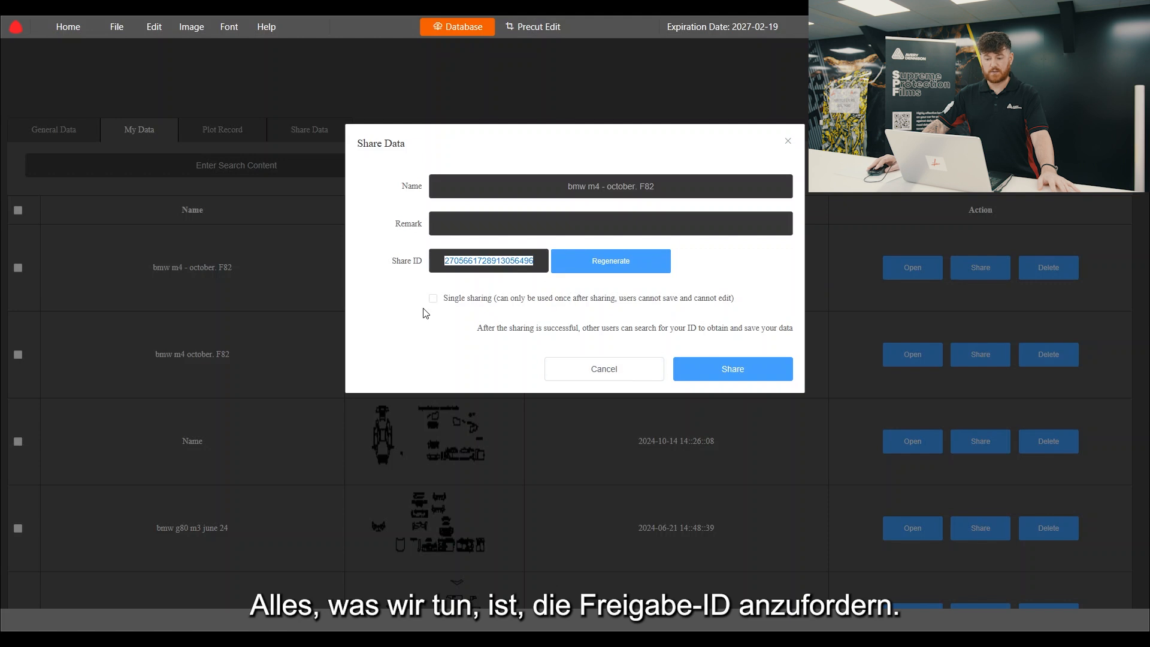
left_click(704, 270)
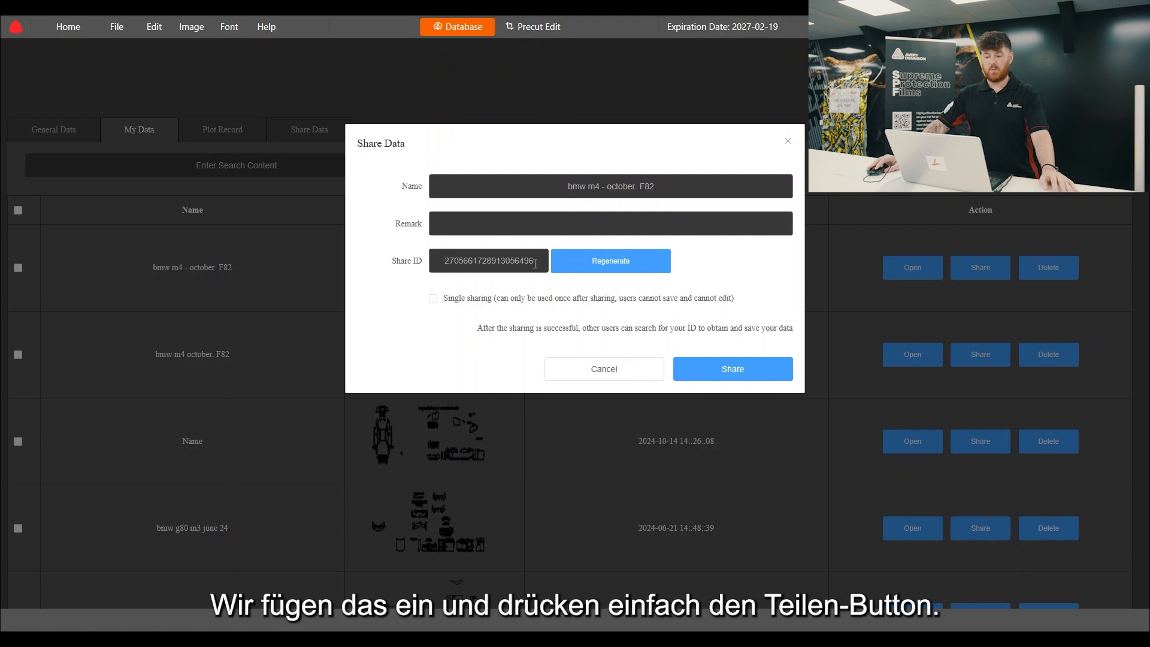
left_click(730, 372)
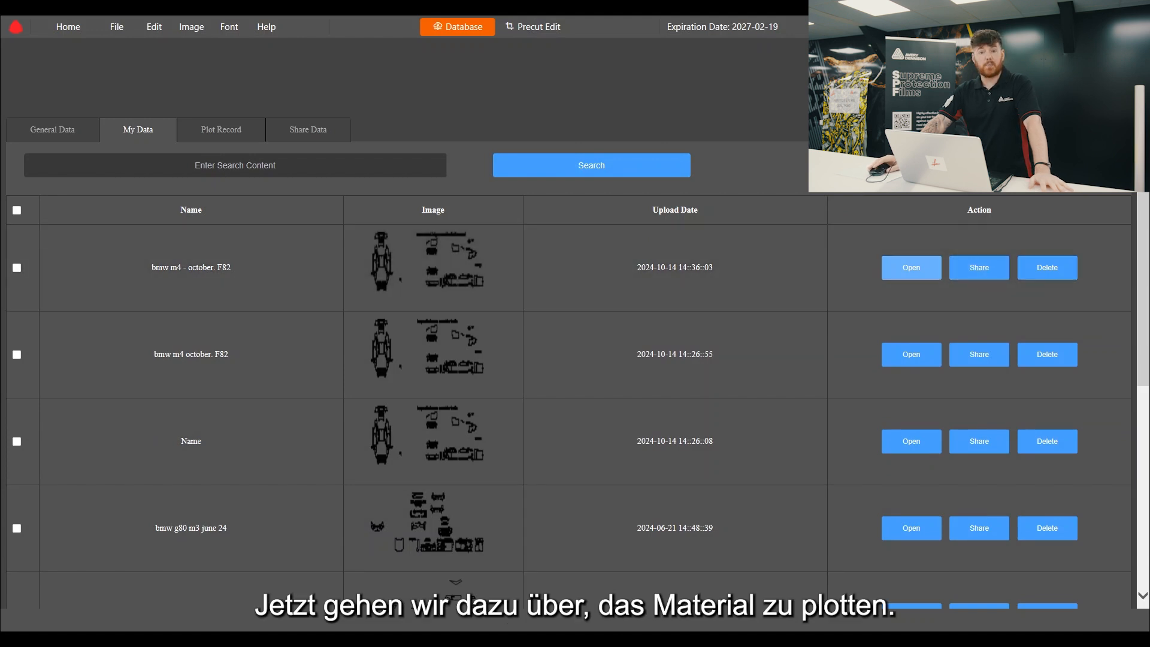
Return to the precut workspace and deselect the patterns above the film area
left_click(532, 27)
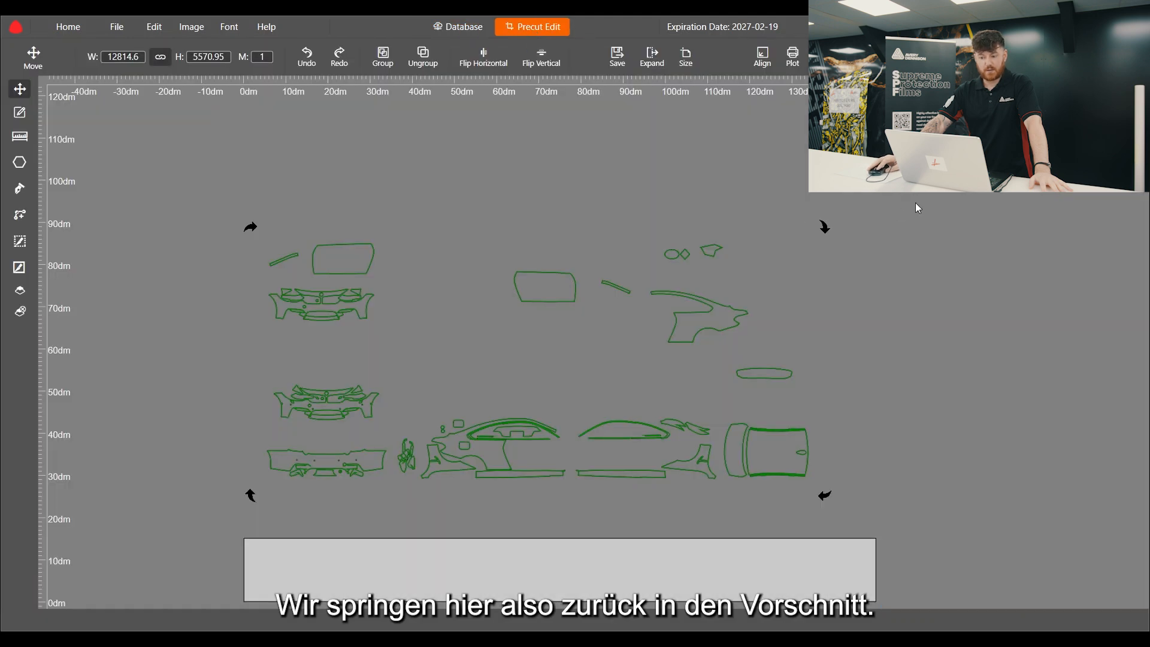
left_click(854, 220)
scroll(612, 389, "down", 3)
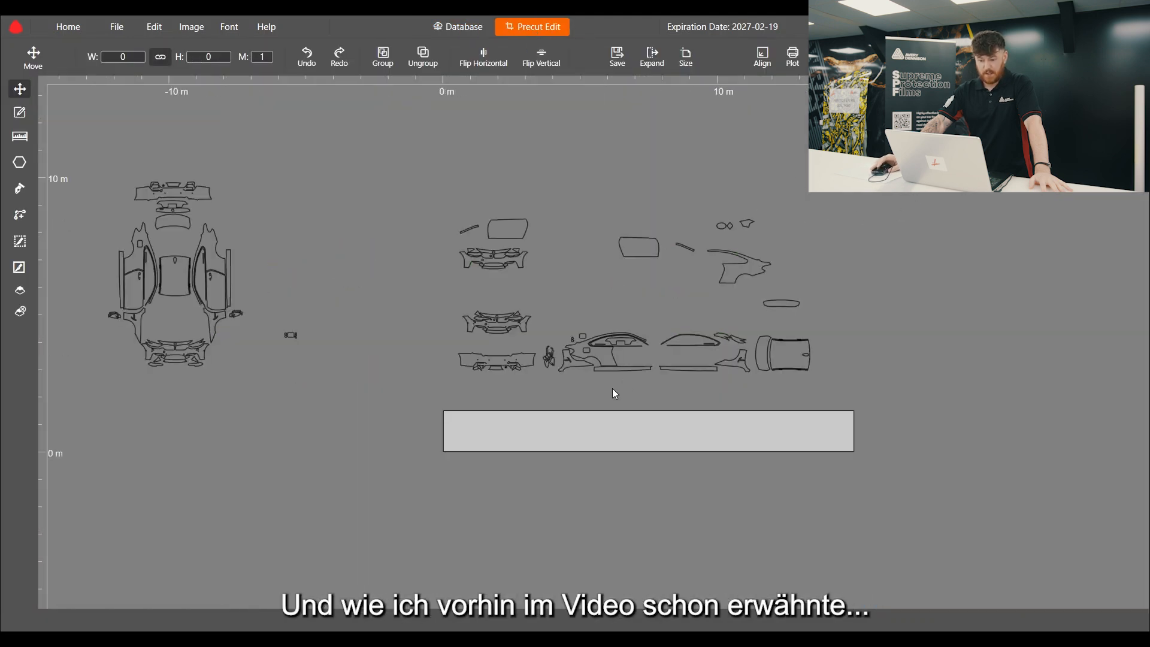
scroll(649, 390, "up", 2)
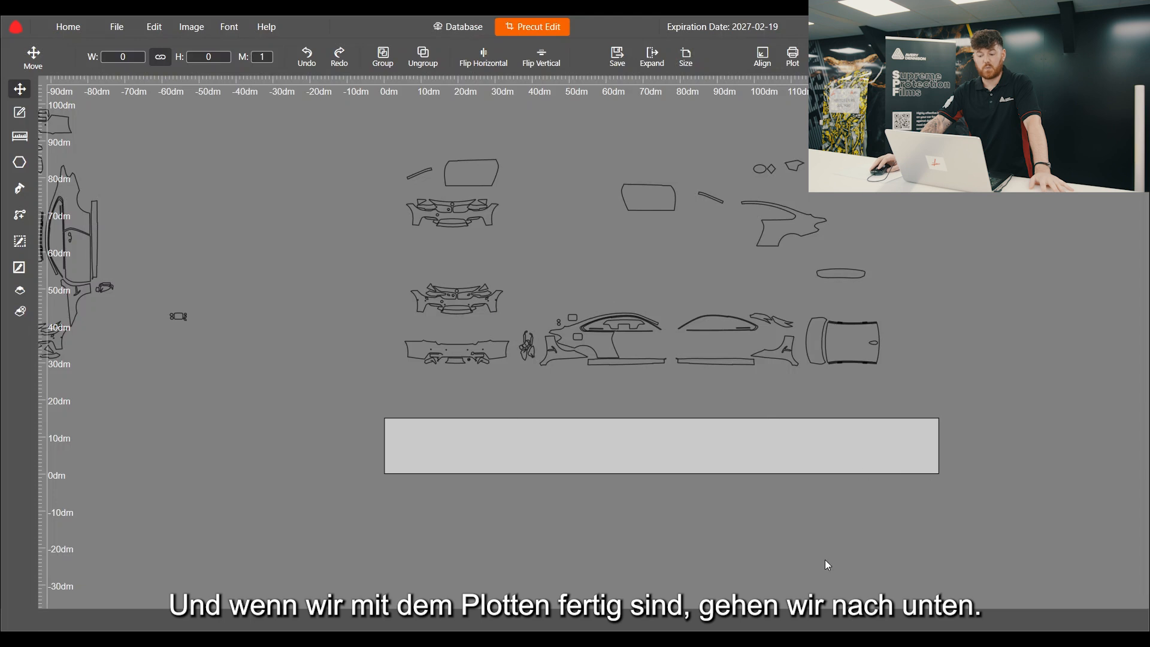
Move the group of small patterns beside the bumpers into the lower corner at the start of the film area and deselect it
scroll(575, 484, "up", 2)
left_click_drag(522, 235, 242, 561)
left_click(256, 429)
scroll(397, 253, "down", 3)
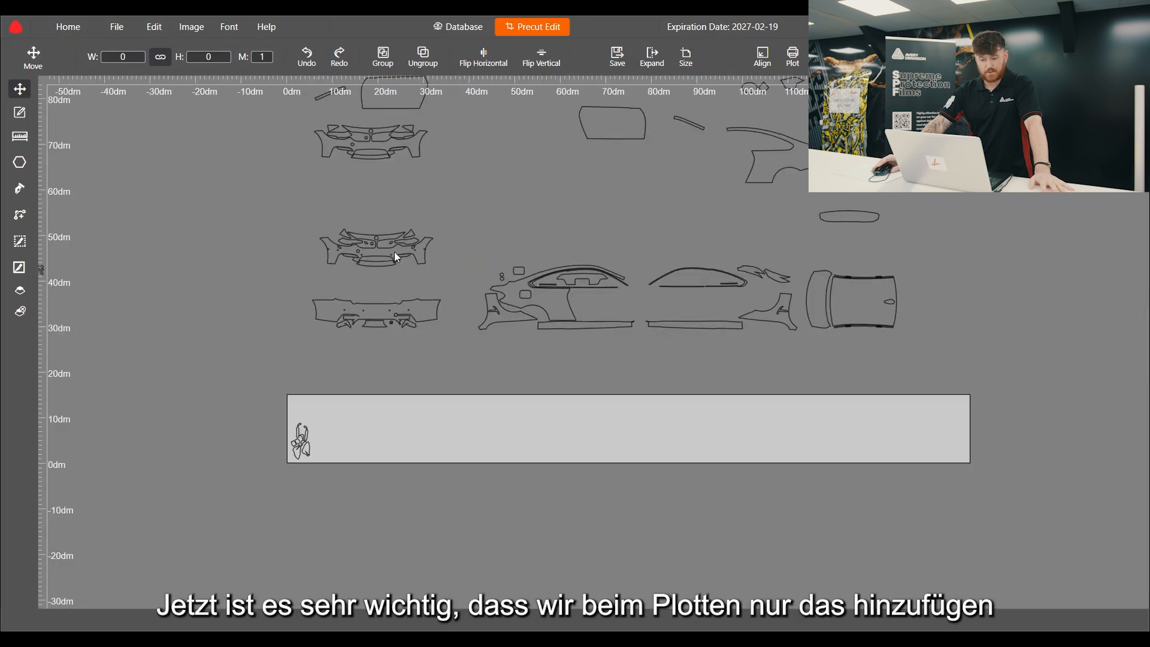
scroll(357, 474, "up", 2)
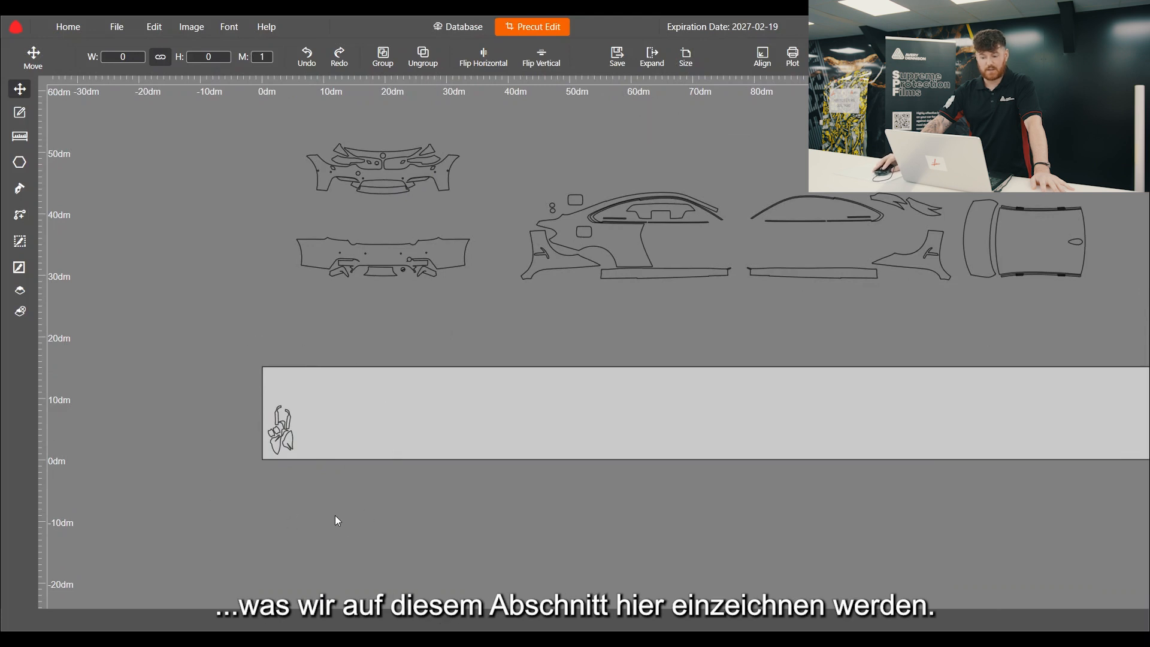
Place the front fender pattern on the film area and select the small patterns at the film's start
left_click_drag(551, 265, 548, 430)
left_click(273, 370)
left_click_drag(332, 492, 336, 501)
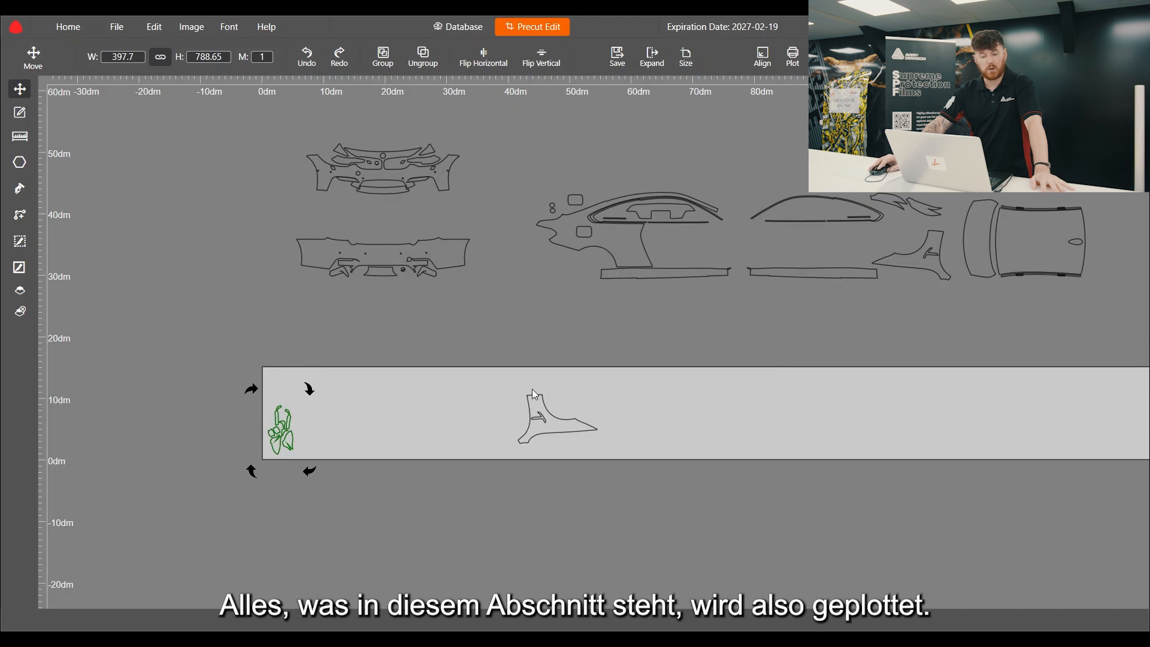
Move the front fender pattern off the film area into the empty space above it and deselect it
left_click(520, 310)
left_click(552, 422)
left_click_drag(553, 422, 526, 282)
left_click(498, 168)
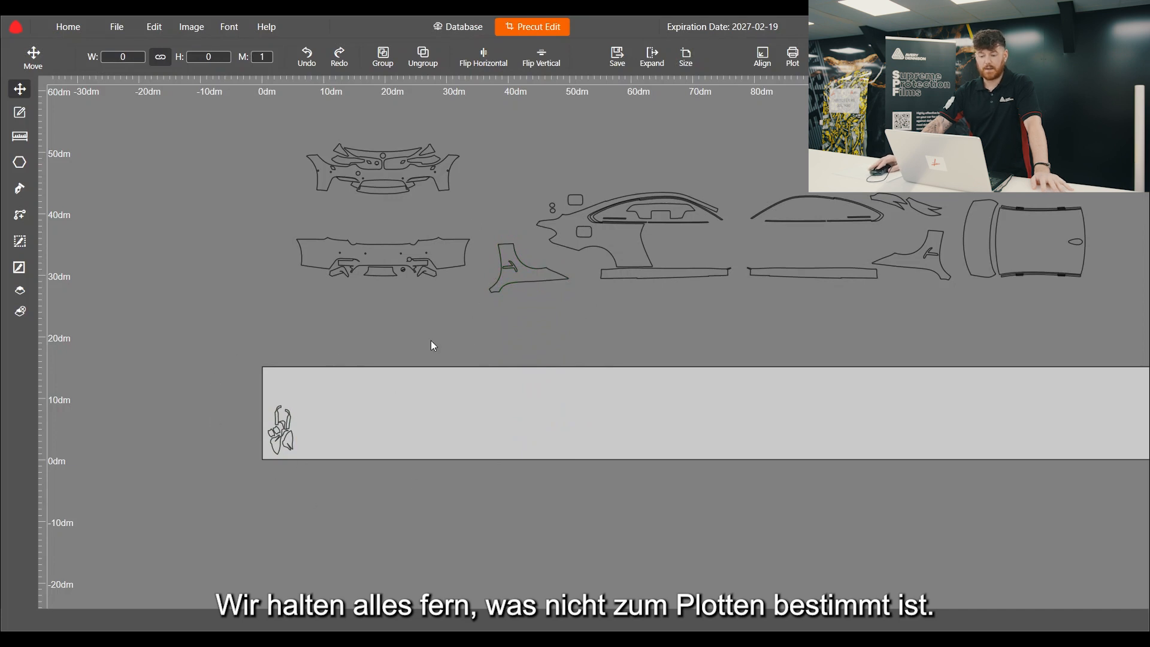
Select the two small patterns in the corner at the start of the film area and start plotting them
scroll(309, 381, "down", 2)
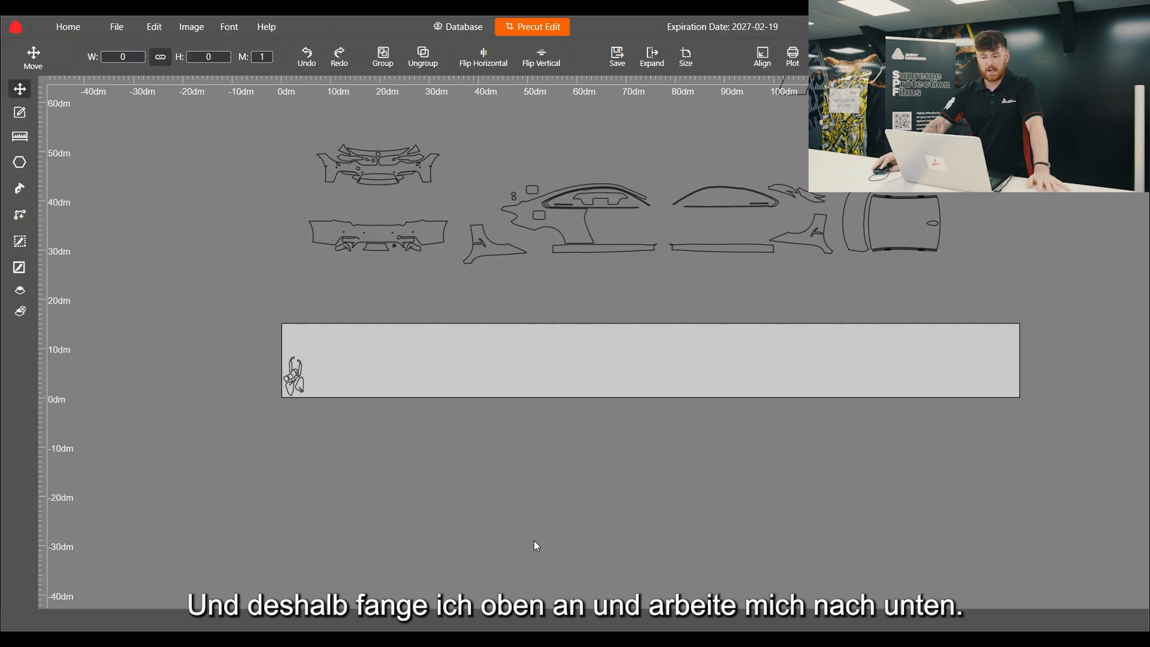
scroll(284, 347, "up", 3)
left_click_drag(224, 340, 400, 512)
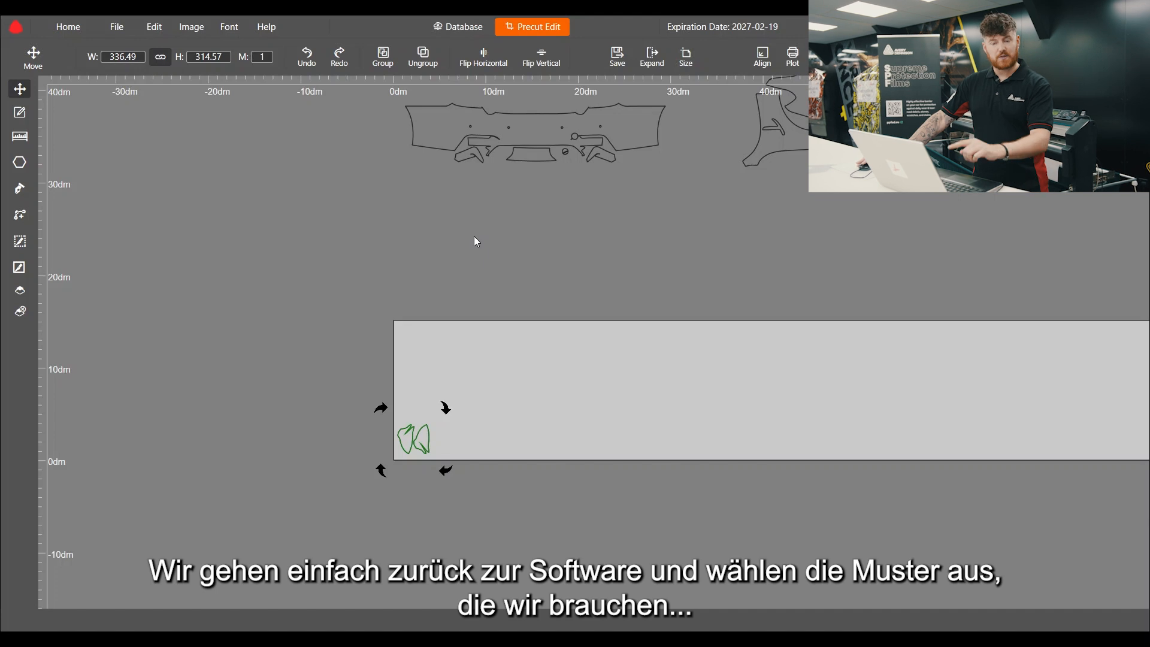
left_click_drag(334, 356, 491, 495)
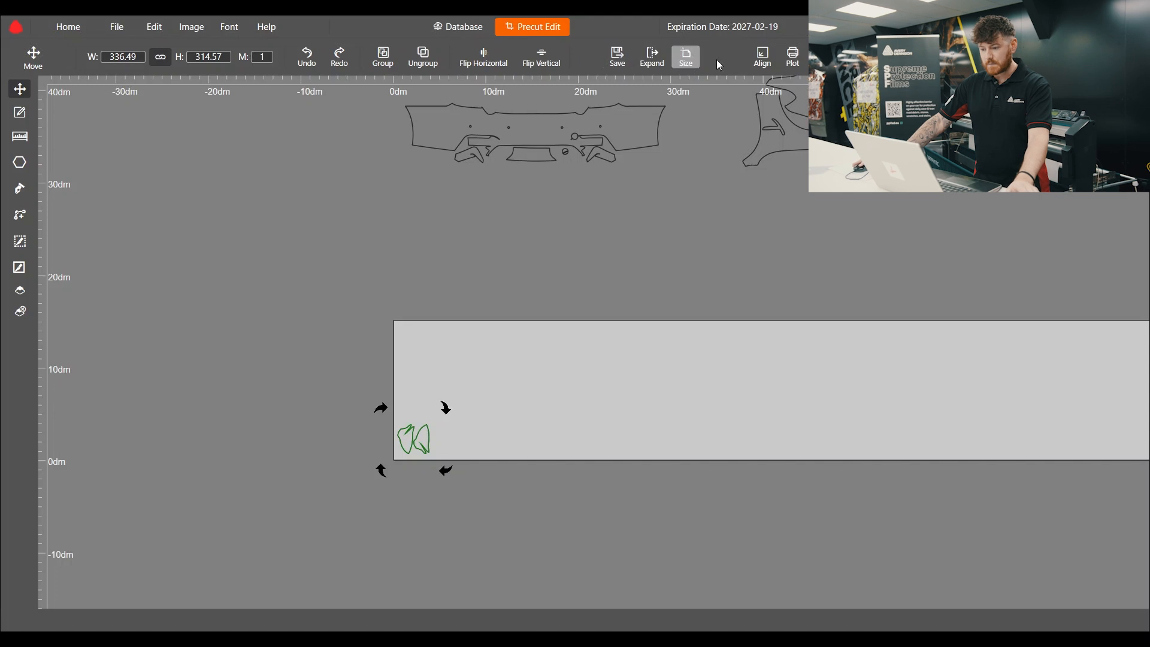
left_click(797, 60)
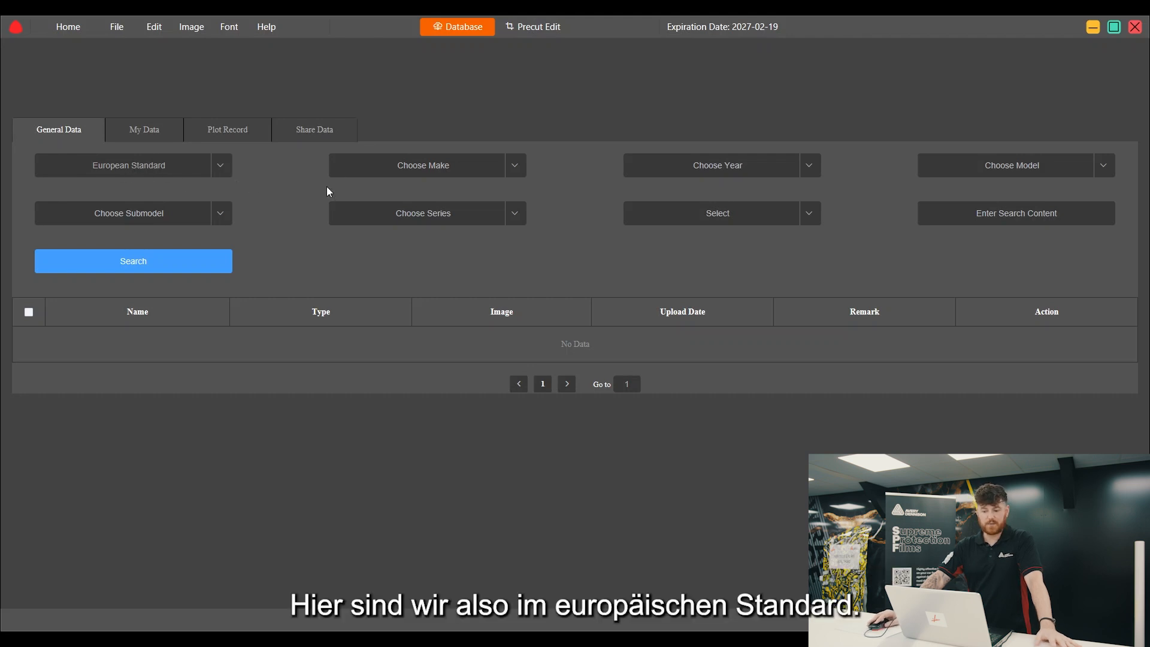
Filter the European Standard general data by Lamborghini and year 2023, and check which models are offered
left_click(517, 172)
scroll(372, 233, "down", 5)
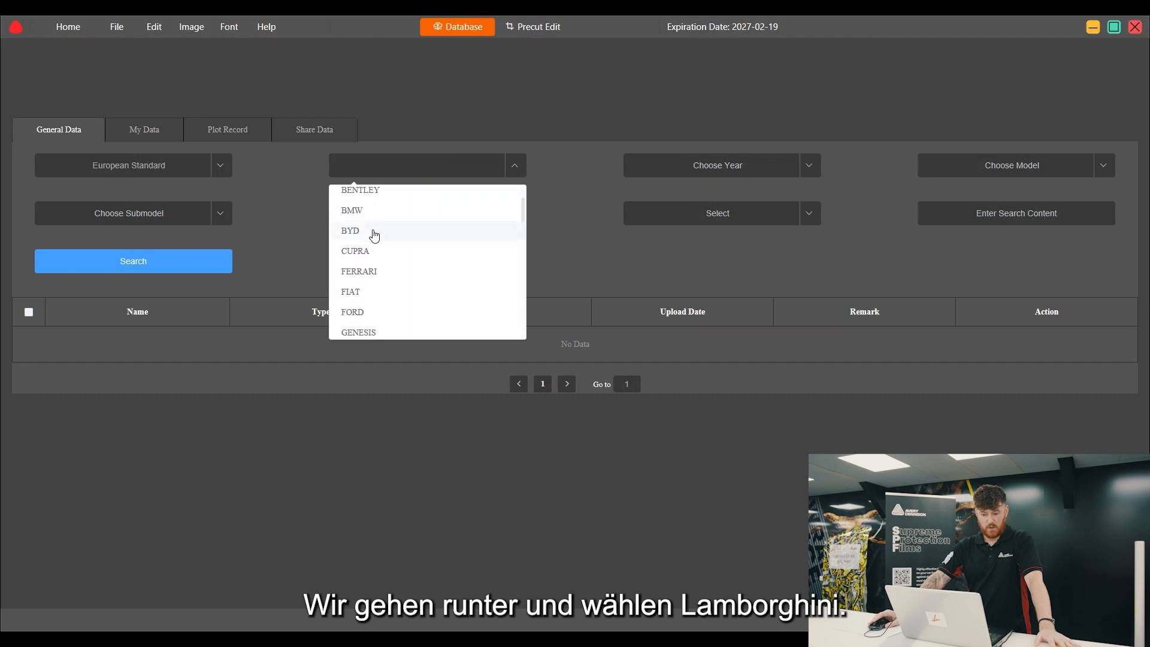
scroll(379, 243, "down", 2)
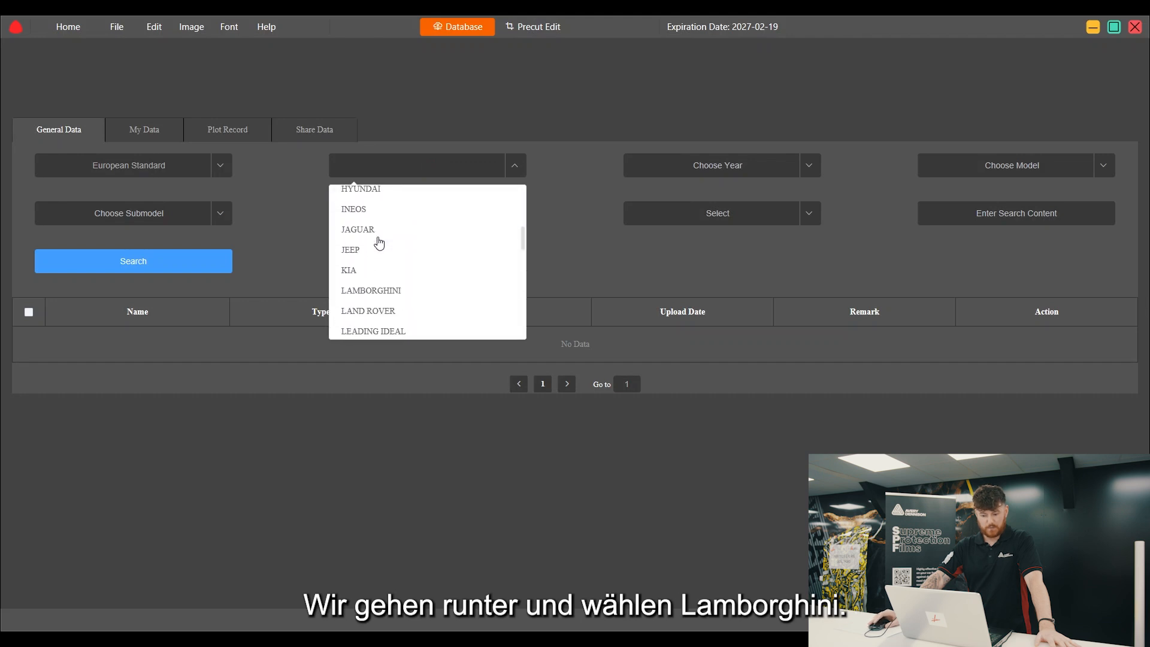
left_click(370, 293)
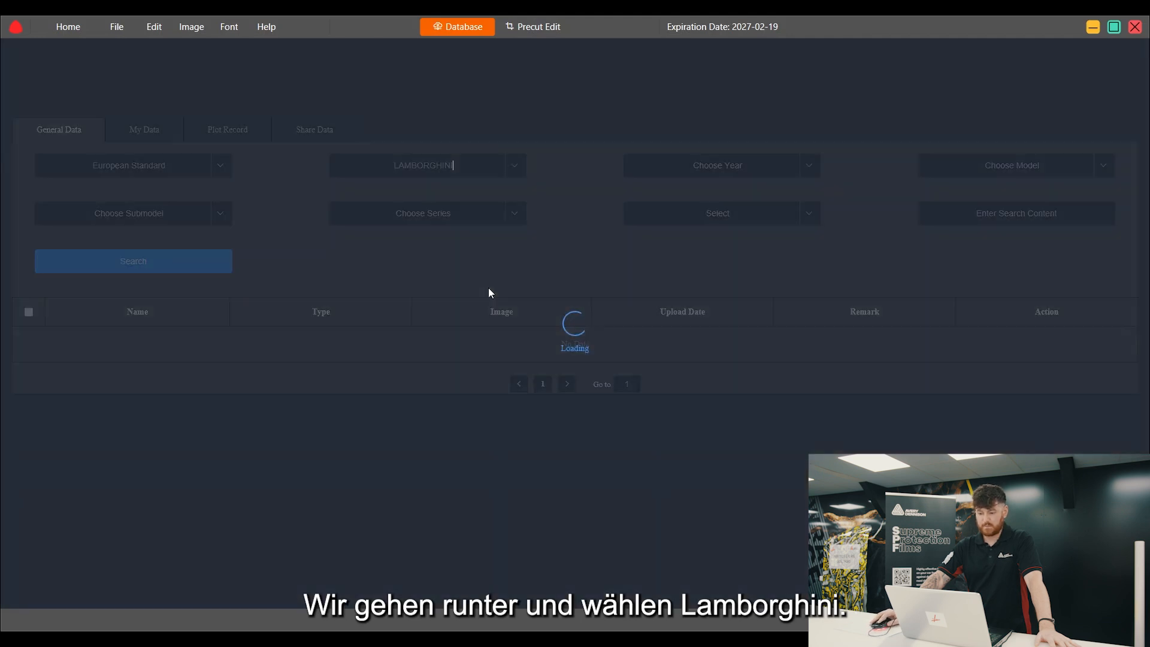
left_click(811, 174)
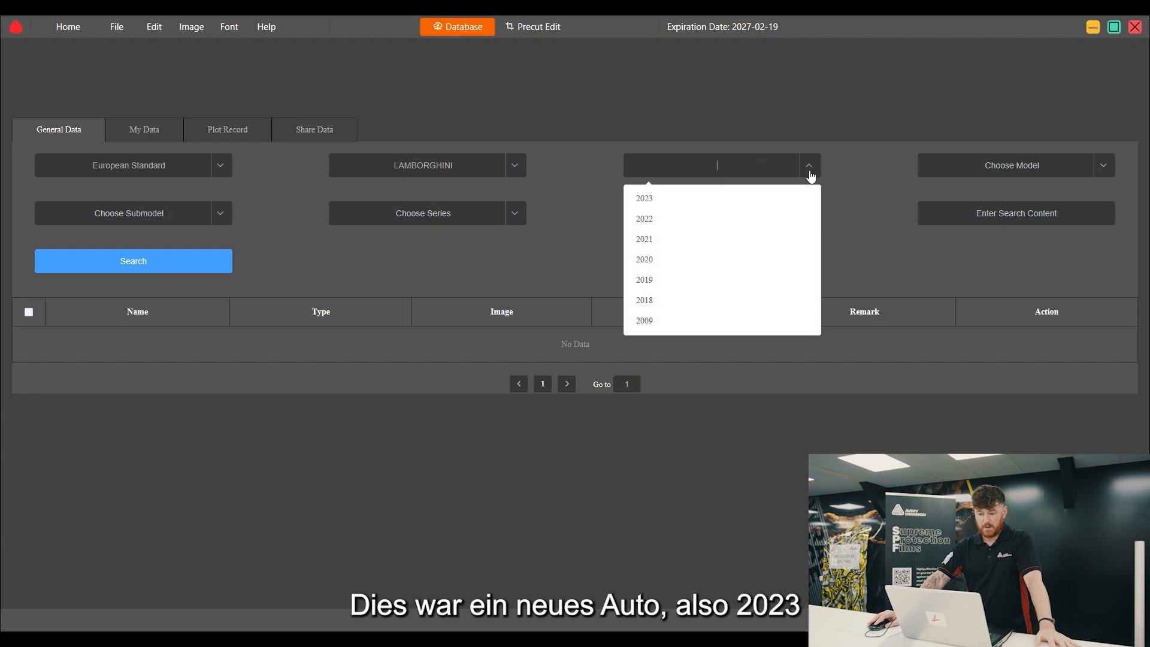
left_click(735, 199)
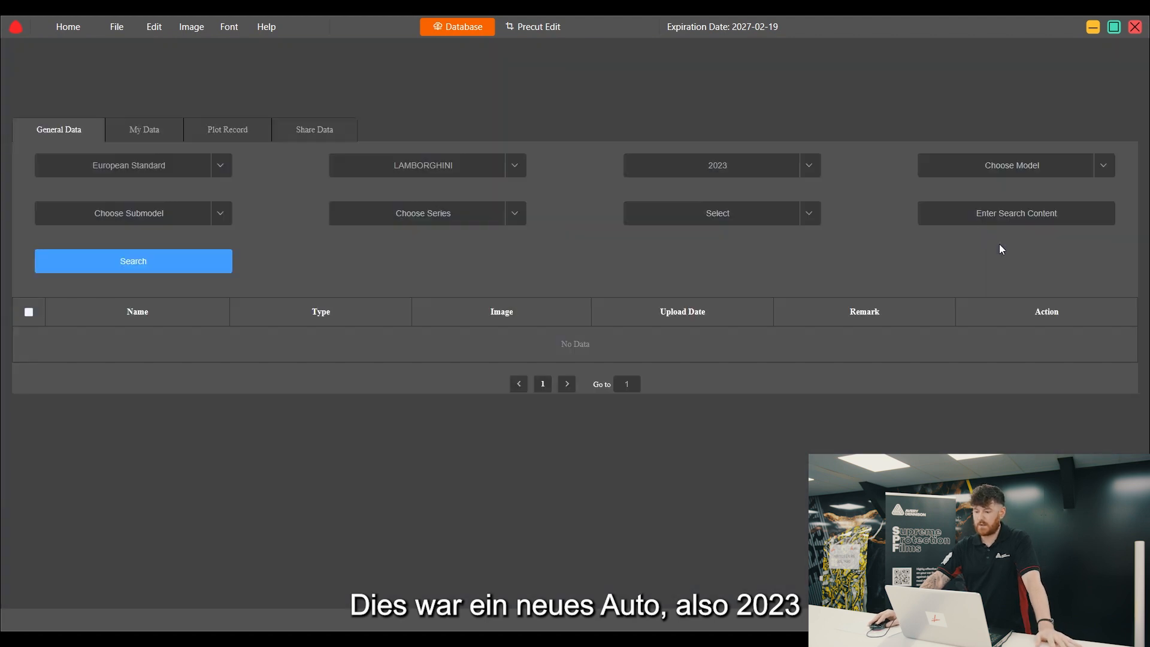
left_click(1097, 172)
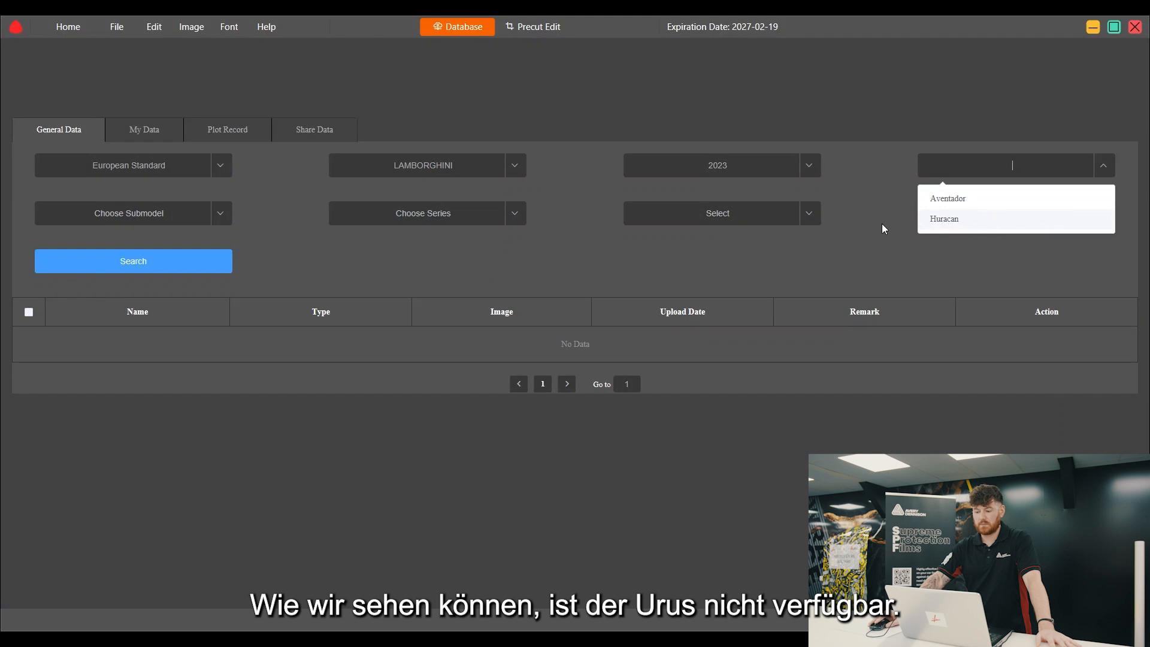
left_click(862, 177)
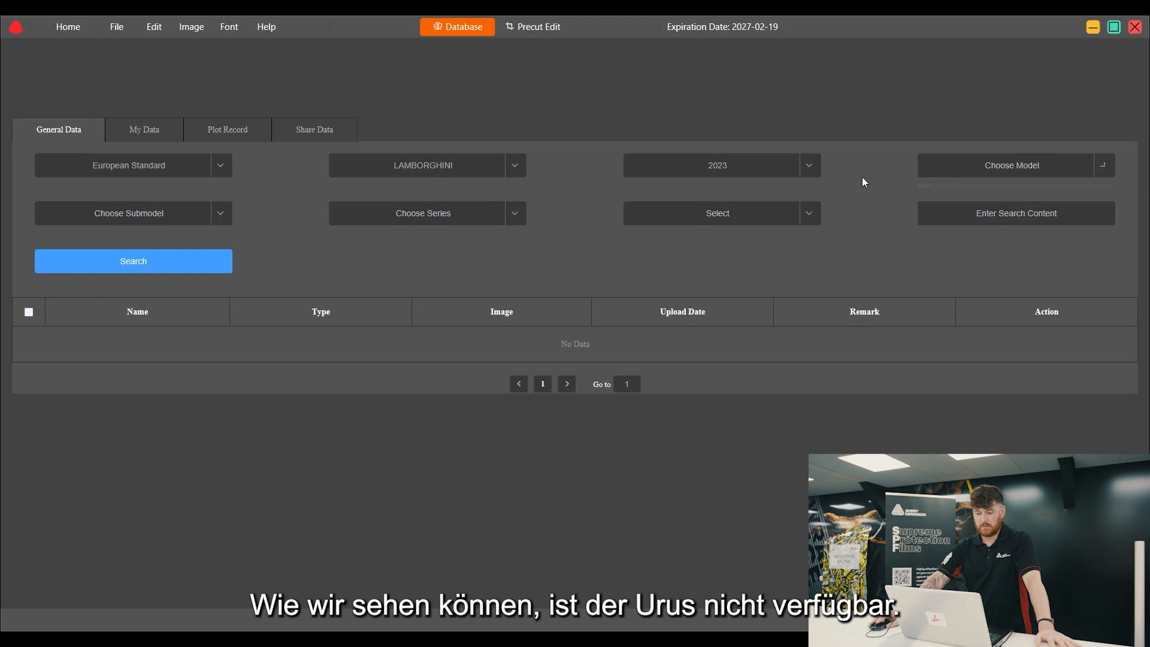
Switch the general data to Chinese Standard and choose Lamborghini as the make
left_click(218, 170)
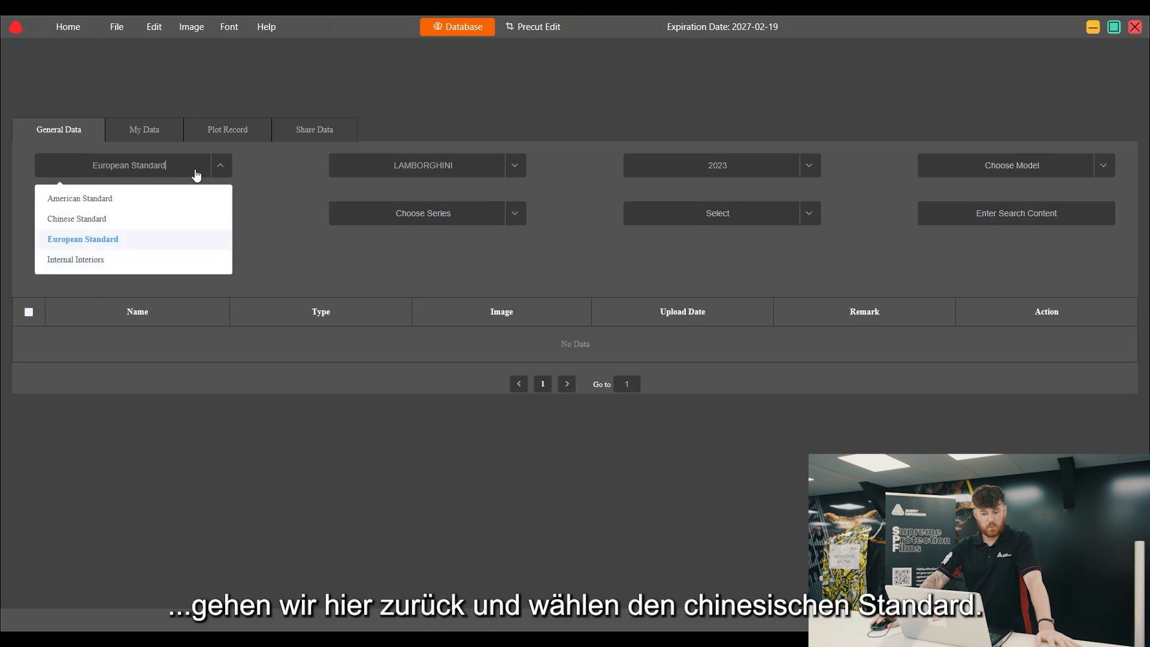
left_click(78, 221)
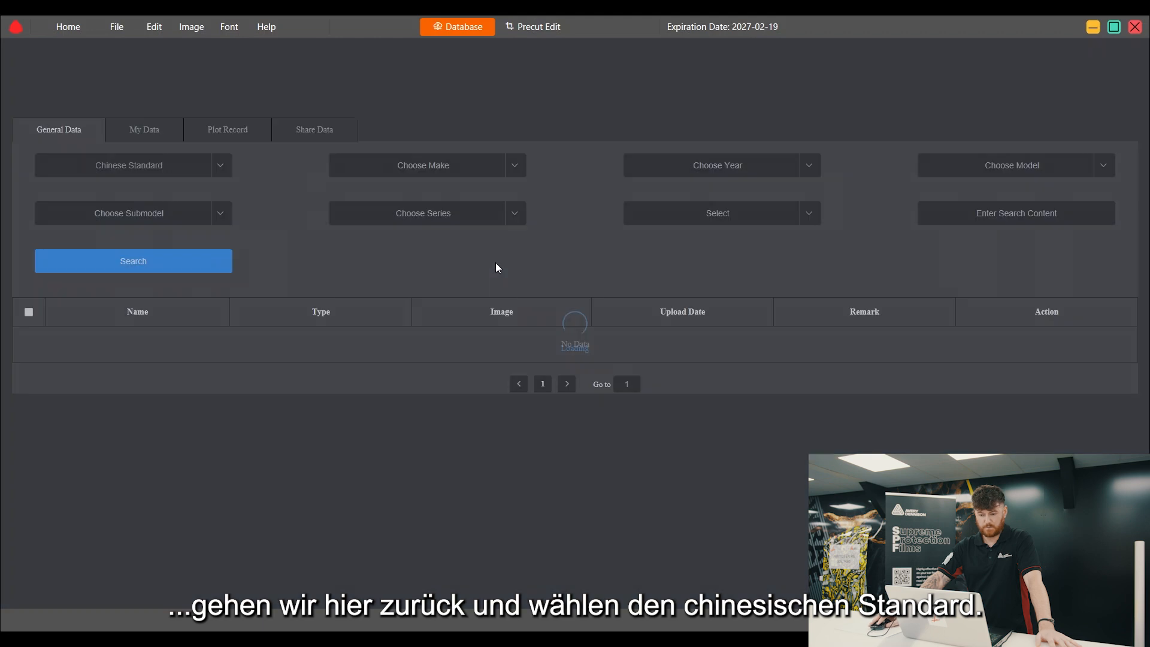
left_click(513, 169)
scroll(393, 249, "down", 5)
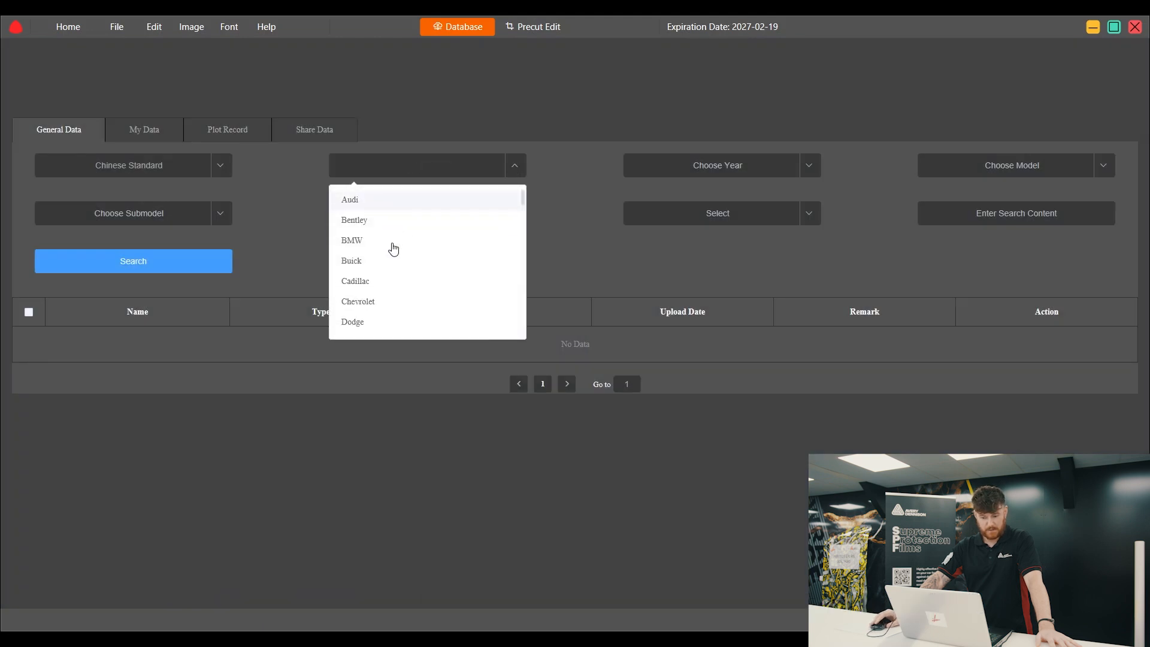
scroll(387, 248, "down", 3)
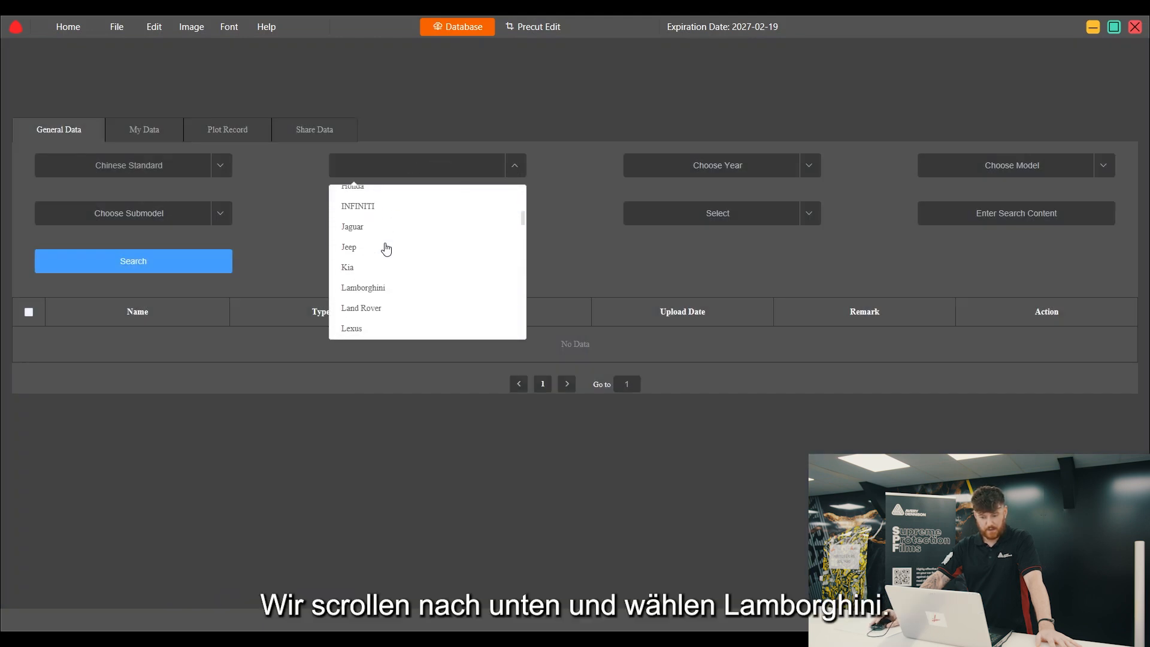
left_click(372, 289)
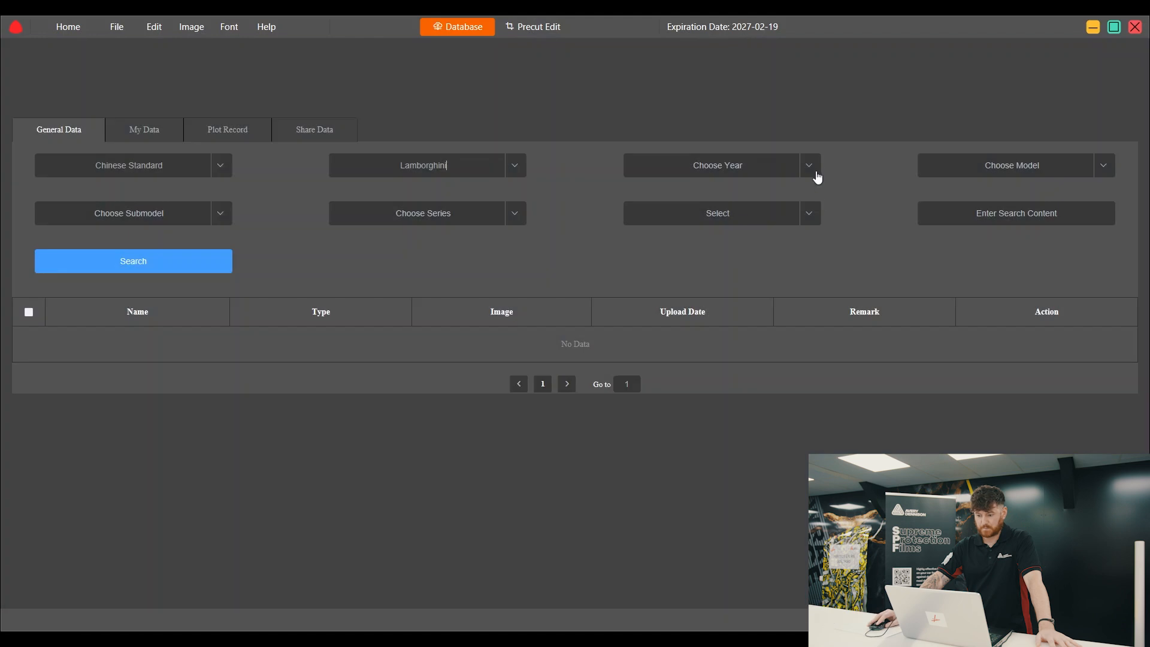
Narrow the search to year 2023, model urus and submodel performante
left_click(810, 166)
left_click(696, 207)
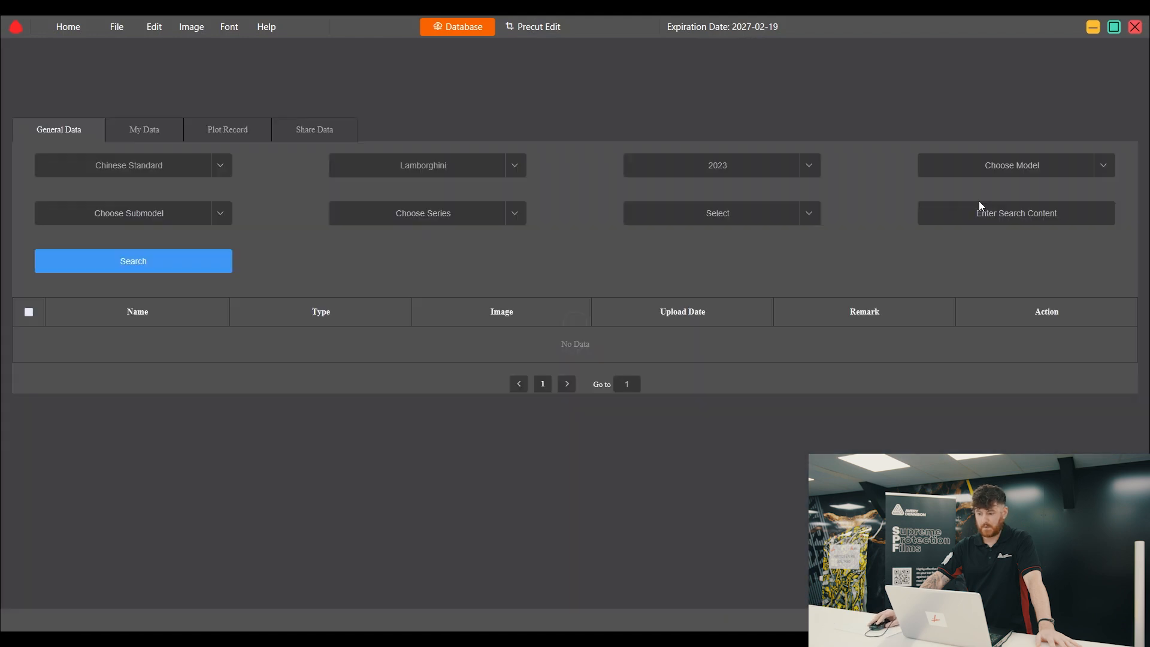
left_click(1104, 167)
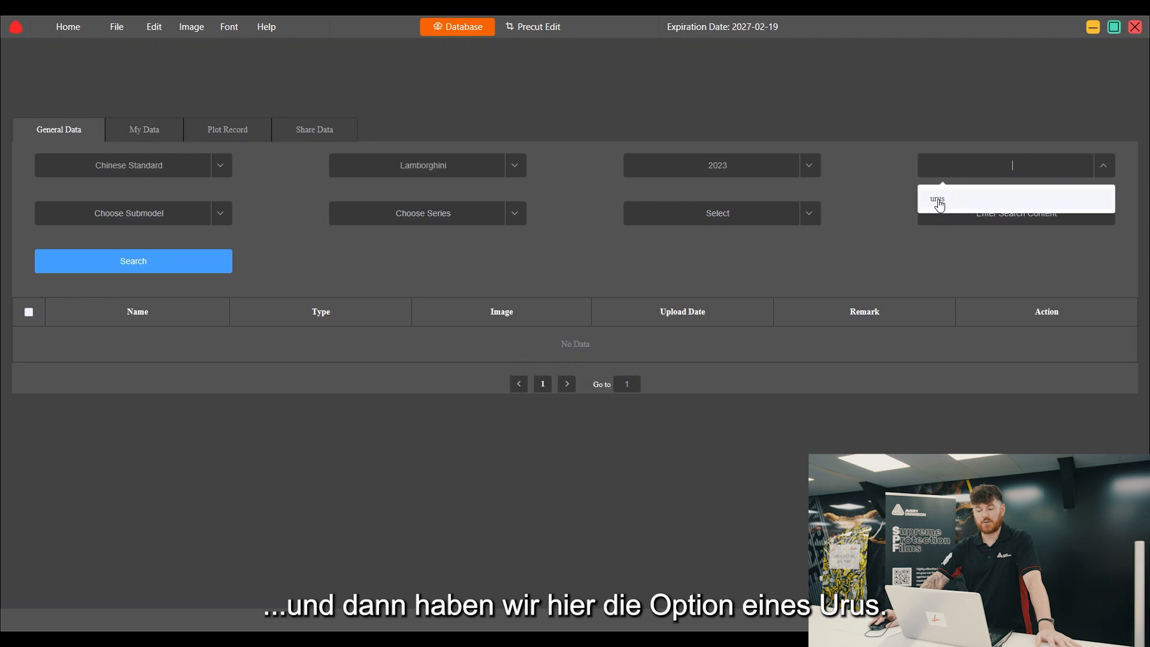
left_click(938, 200)
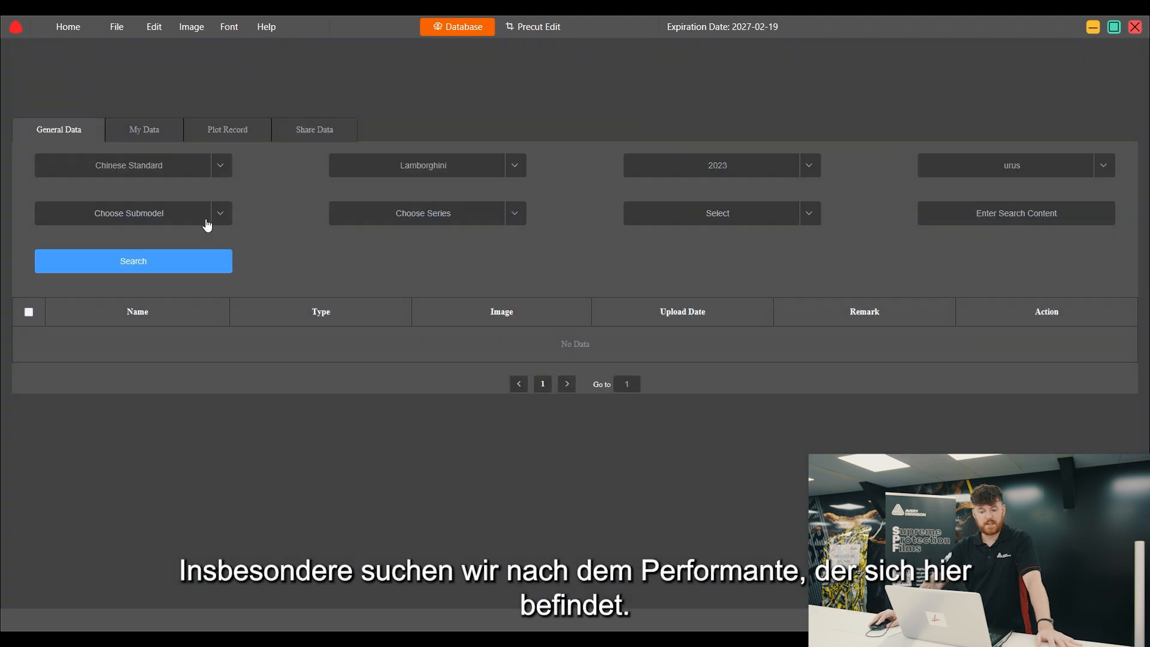
left_click(225, 220)
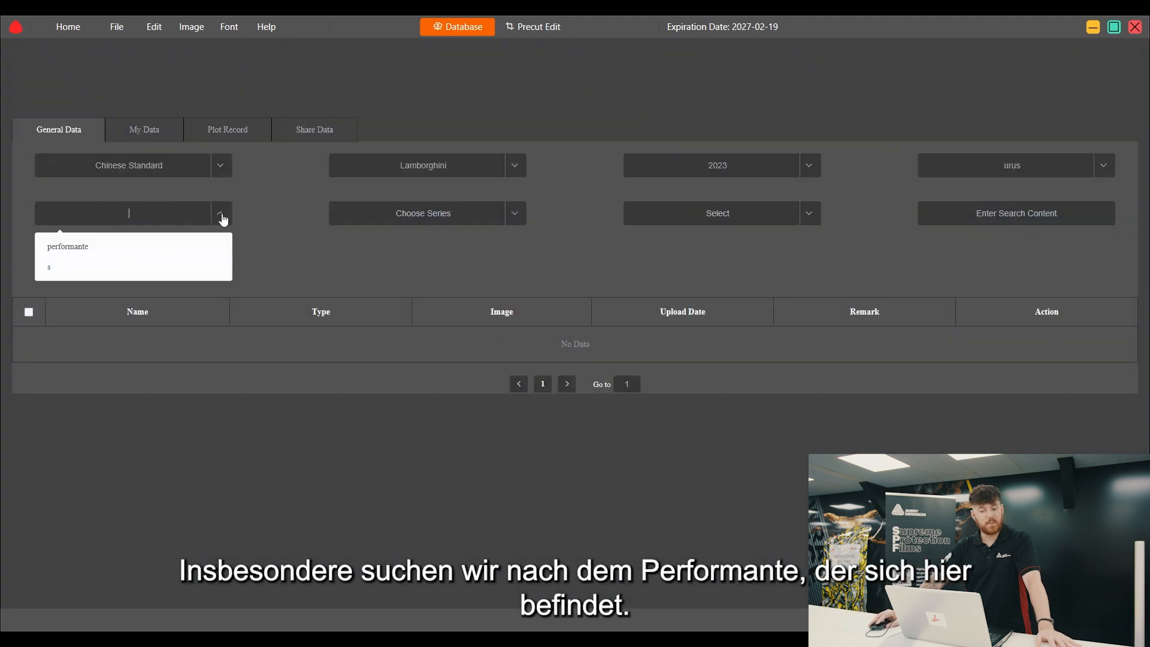
left_click(70, 252)
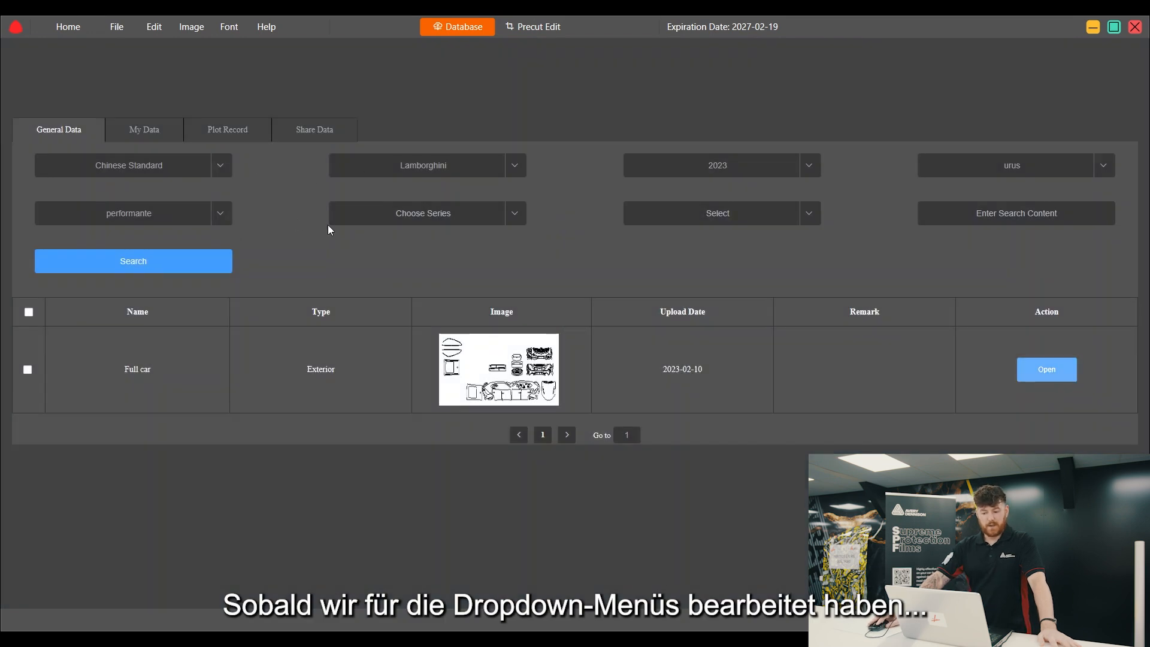
Check the series options for the urus performante and open its Full car exterior pattern
left_click(519, 218)
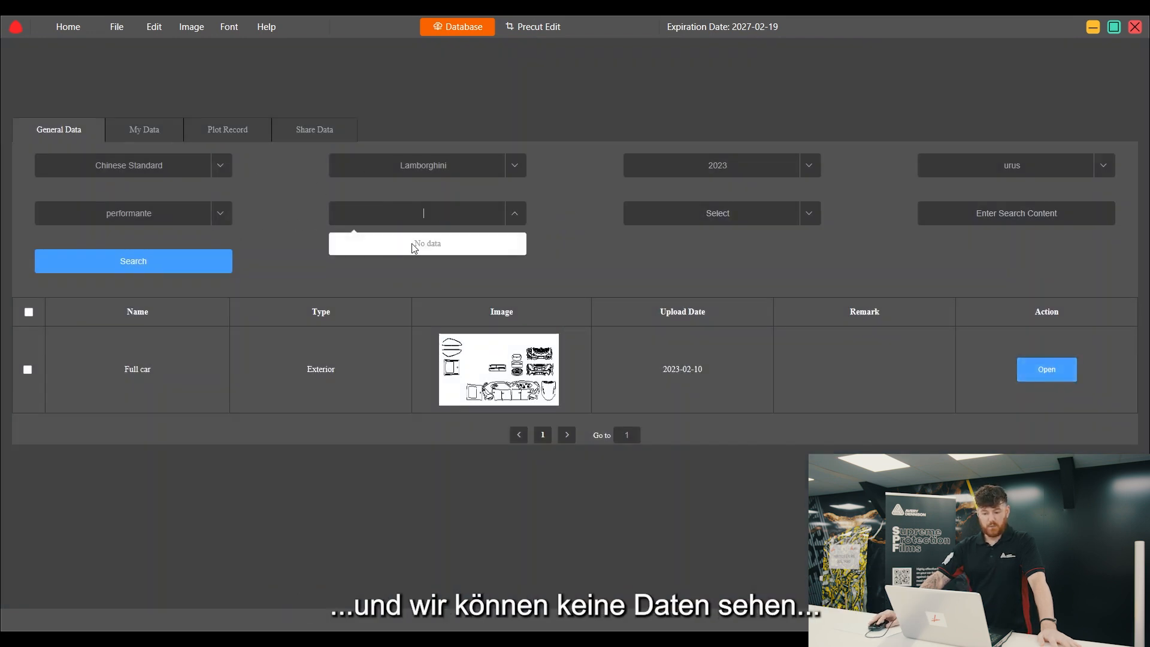
left_click(679, 292)
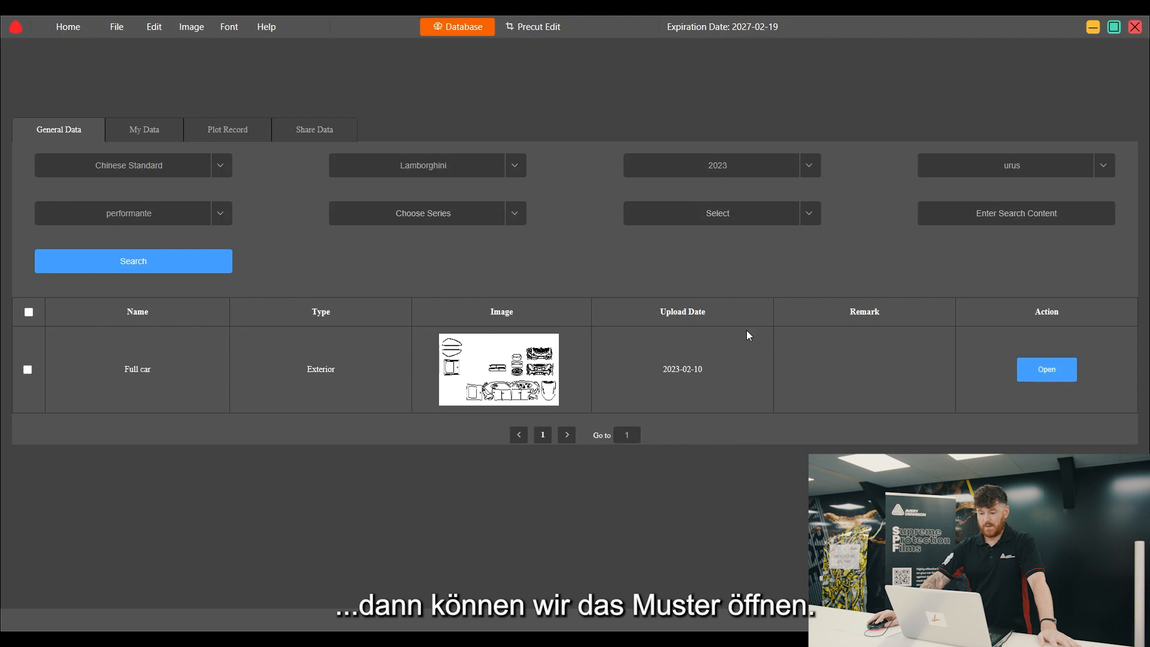
left_click(1058, 375)
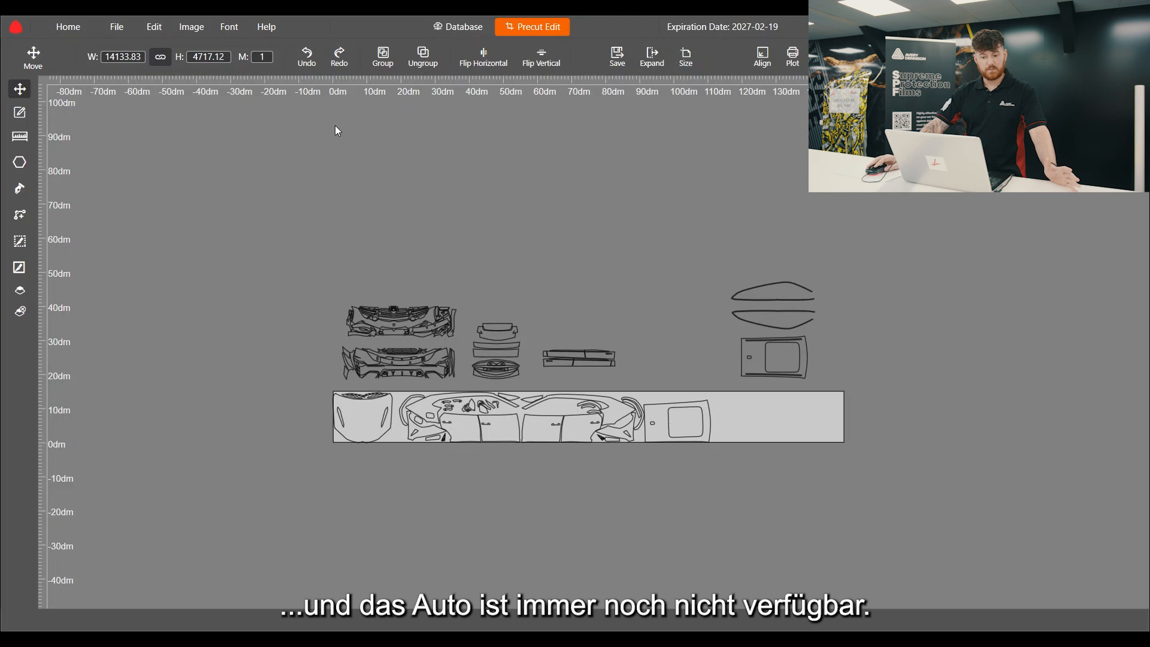
View the contact, manual and new-type list options in the help, close them and deselect the opened patterns
left_click(270, 28)
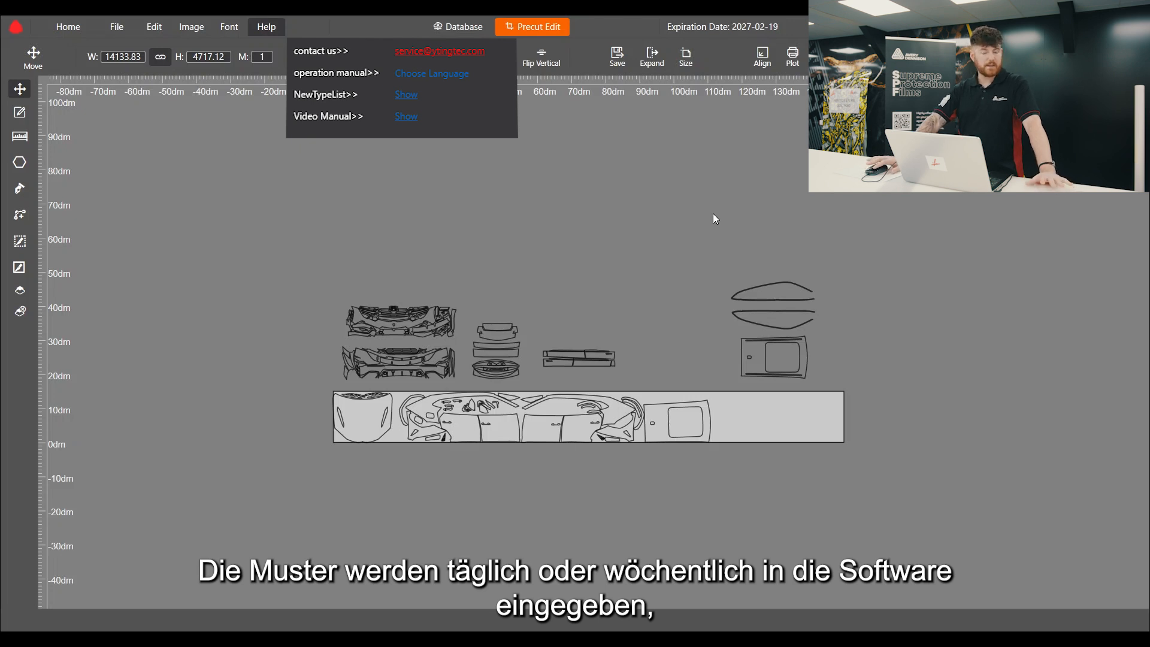
left_click(862, 210)
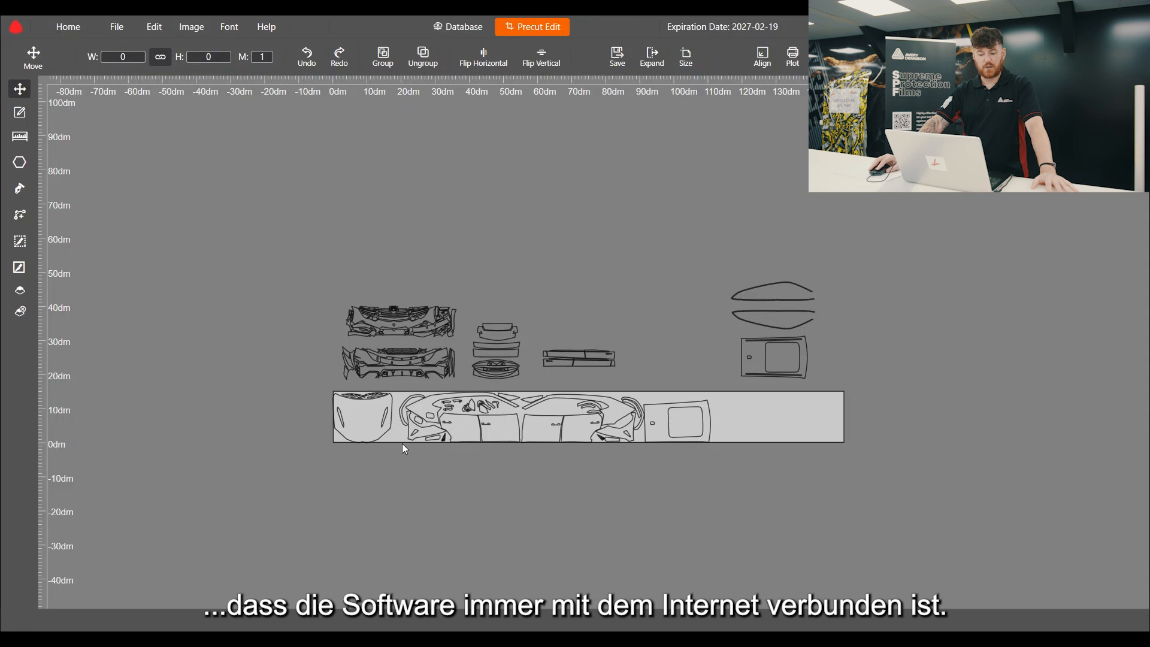